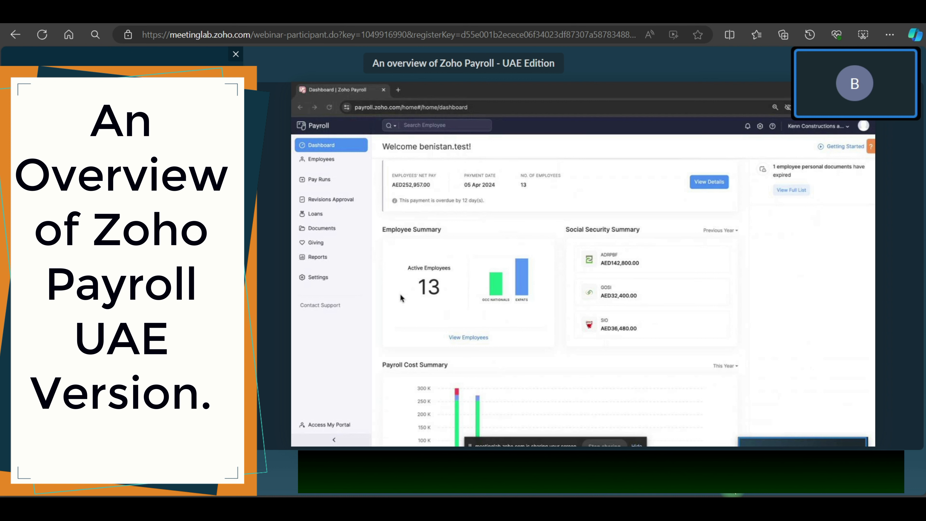
# Review the dashboard's employee summary, social security summary, payroll cost chart and To Do Tasks
pyautogui.click(235, 53)
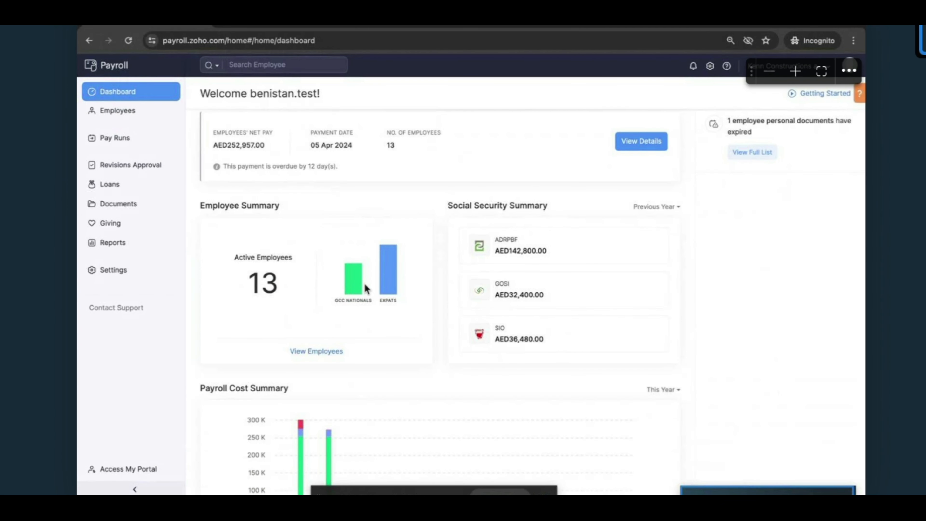
pyautogui.moveTo(399, 277)
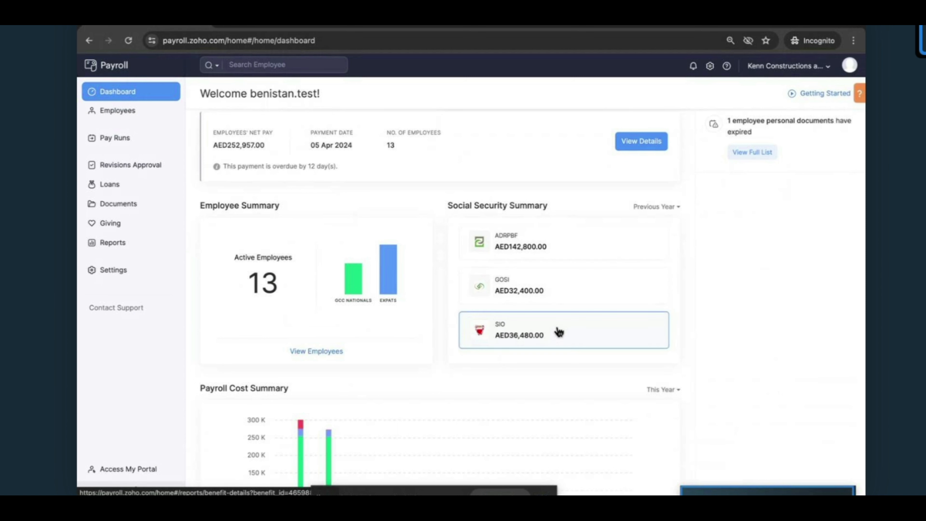
pyautogui.scroll(-2, 558, 331)
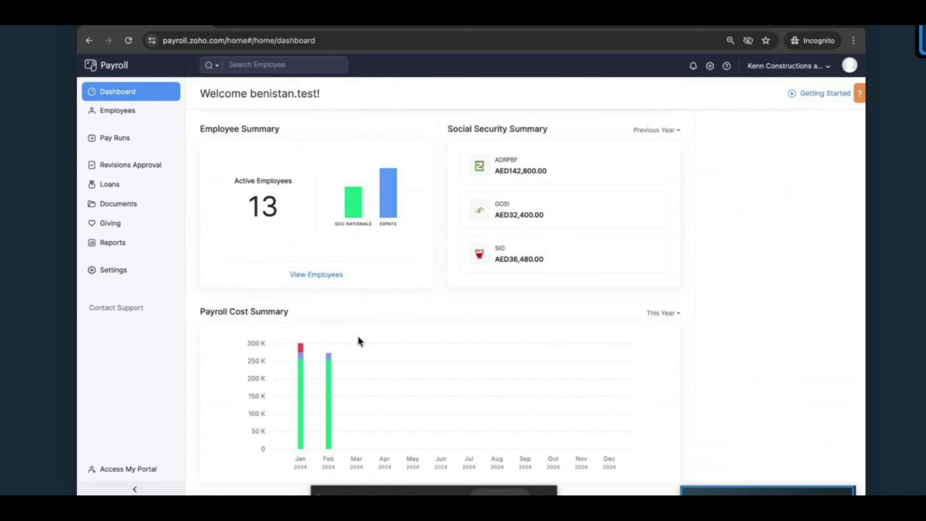
pyautogui.moveTo(328, 378)
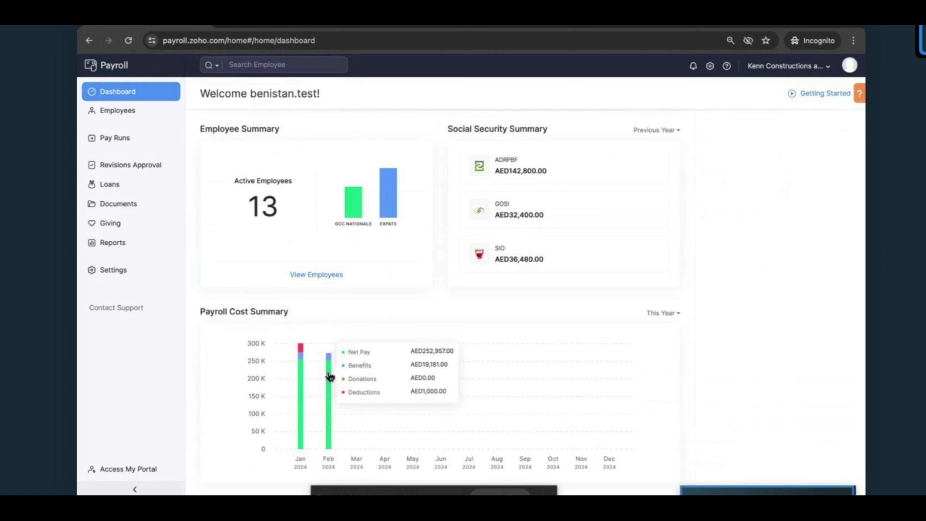
pyautogui.moveTo(699, 124); pyautogui.dragTo(768, 127)
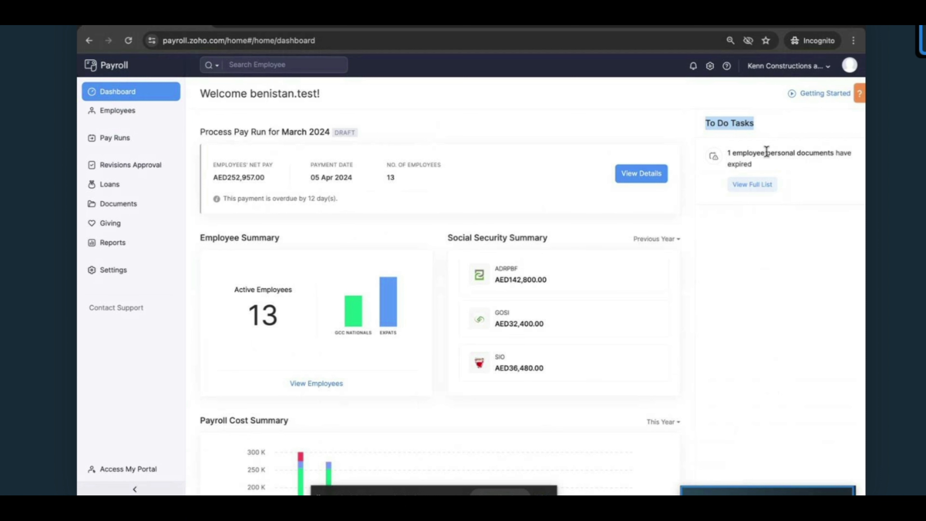
# Open the active employees list and view the work location, department and designation filter options
pyautogui.click(137, 117)
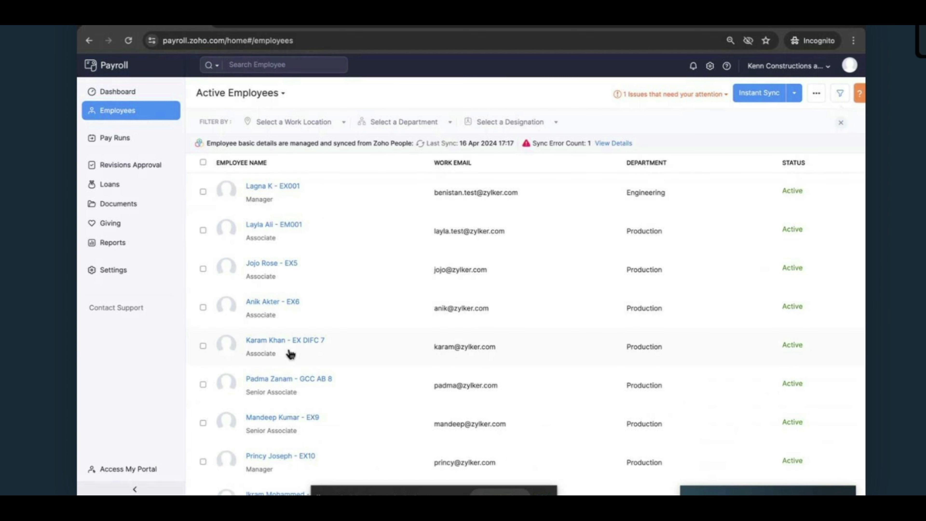
pyautogui.click(330, 124)
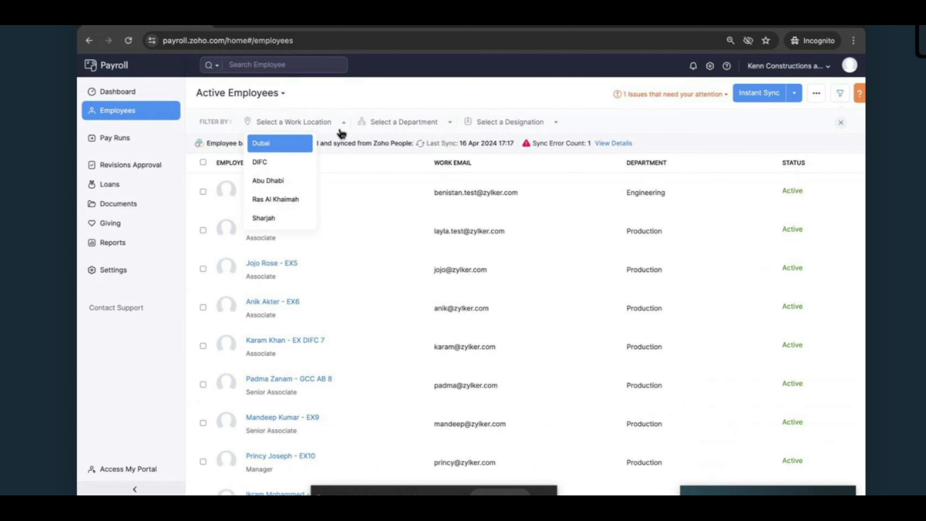
pyautogui.click(400, 124)
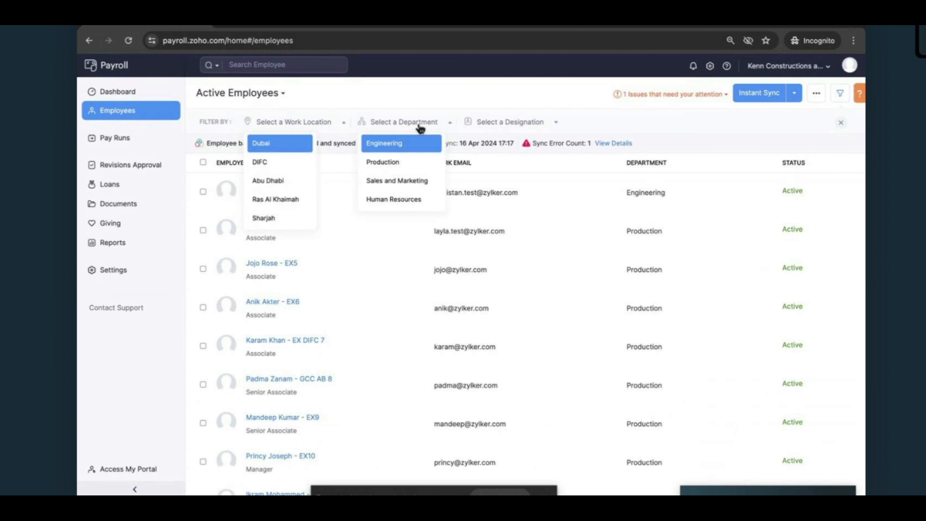
pyautogui.click(490, 126)
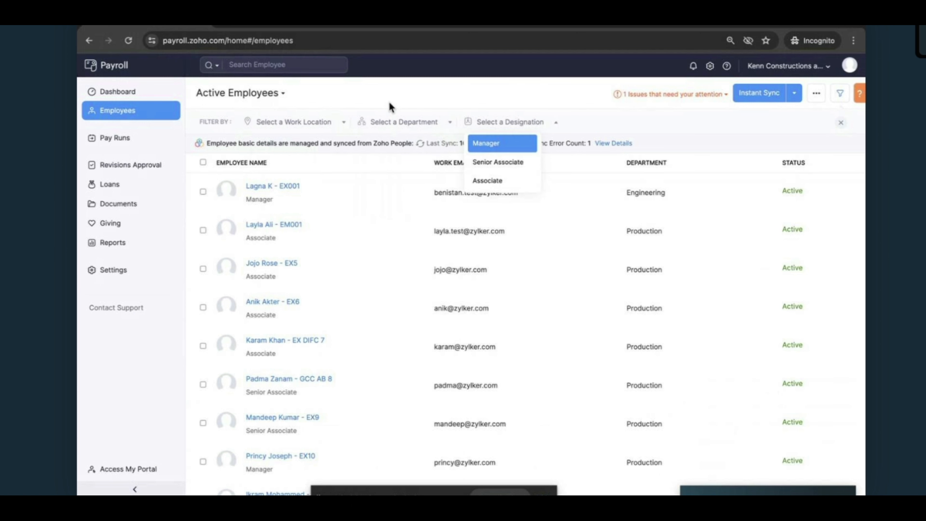
# Open the first listed employee's profile and review the basic, personal and payment information
pyautogui.click(282, 188)
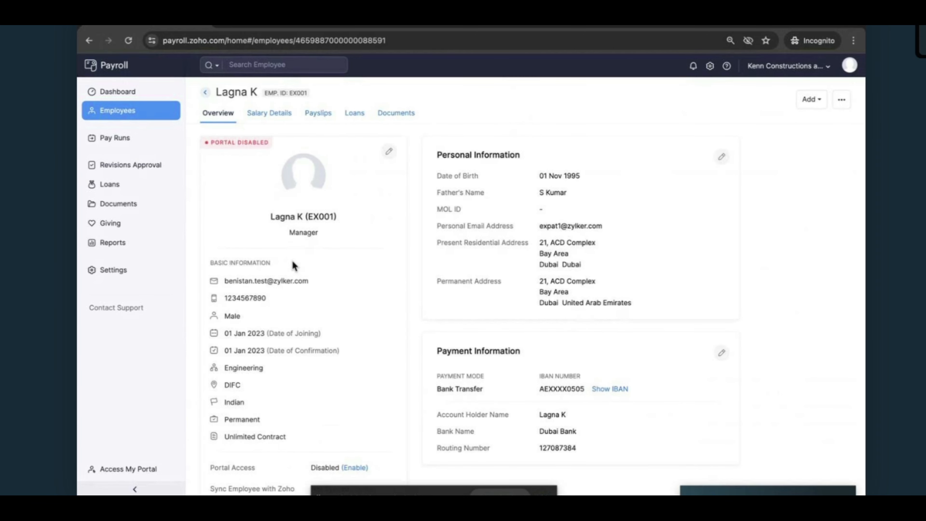
pyautogui.scroll(-1, 306, 303)
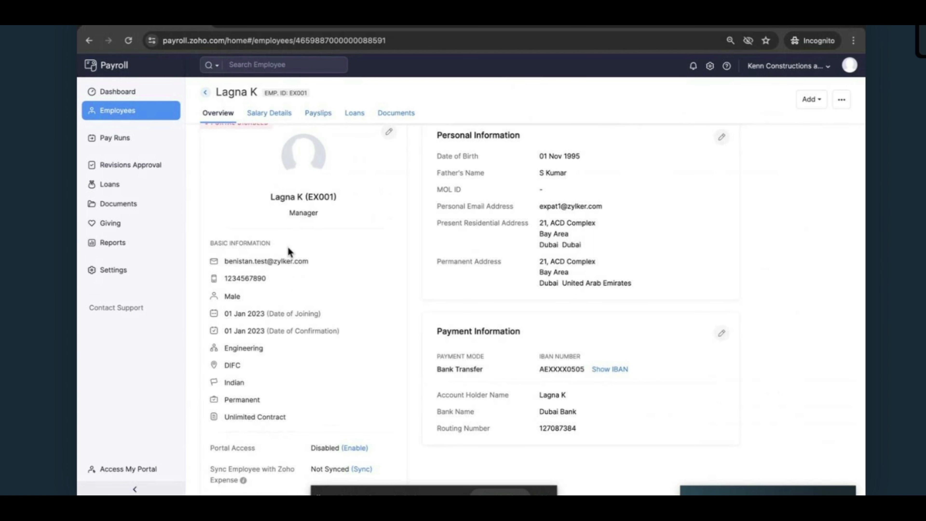
pyautogui.scroll(1, 287, 248)
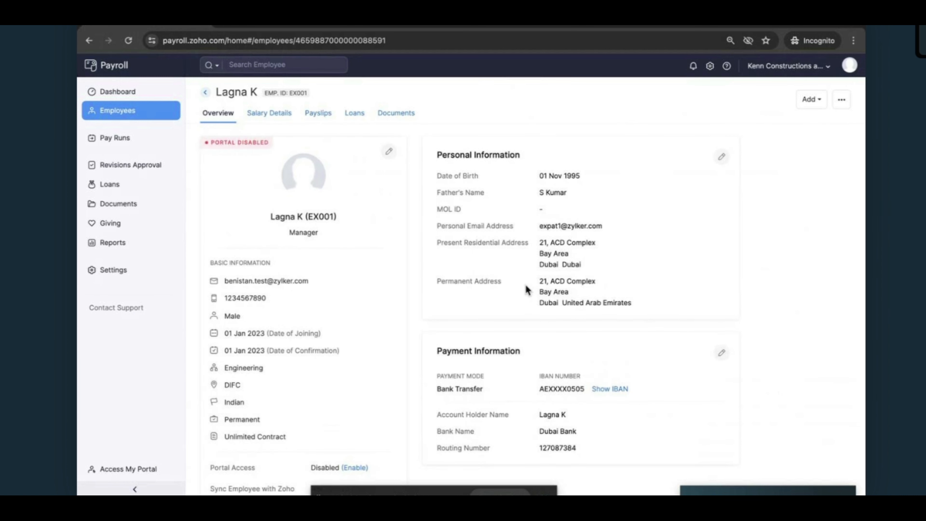
pyautogui.scroll(-4, 499, 382)
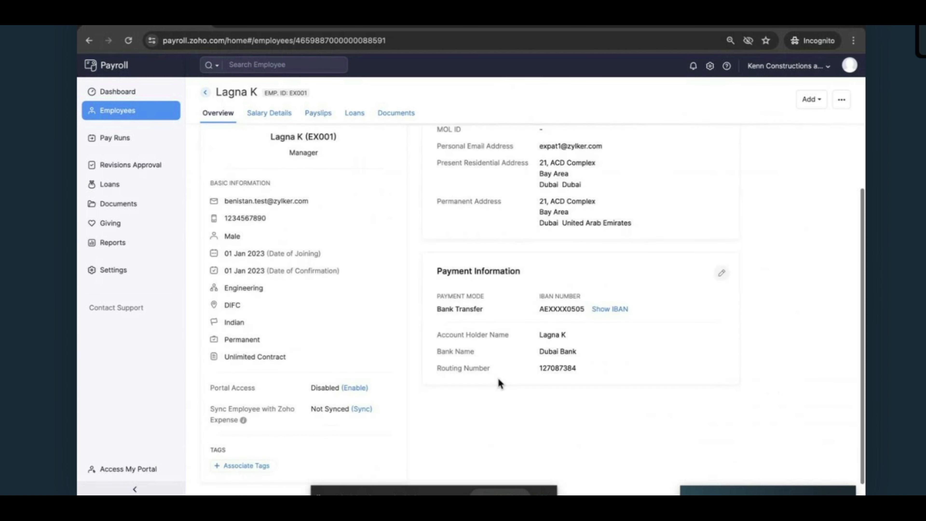
pyautogui.scroll(4, 391, 329)
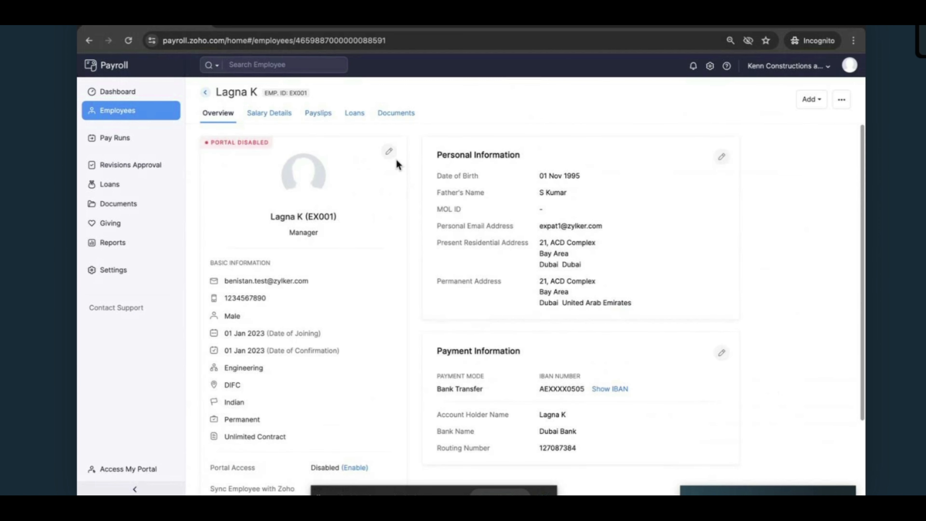
# Open the employee's basic information for editing and check the employment type options and the remaining job details
pyautogui.click(392, 155)
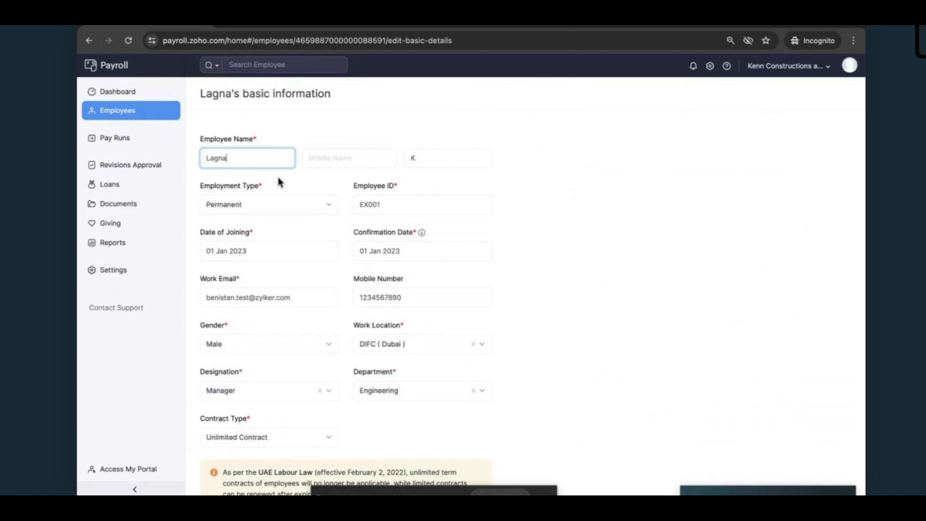
pyautogui.scroll(-1, 280, 181)
pyautogui.click(281, 192)
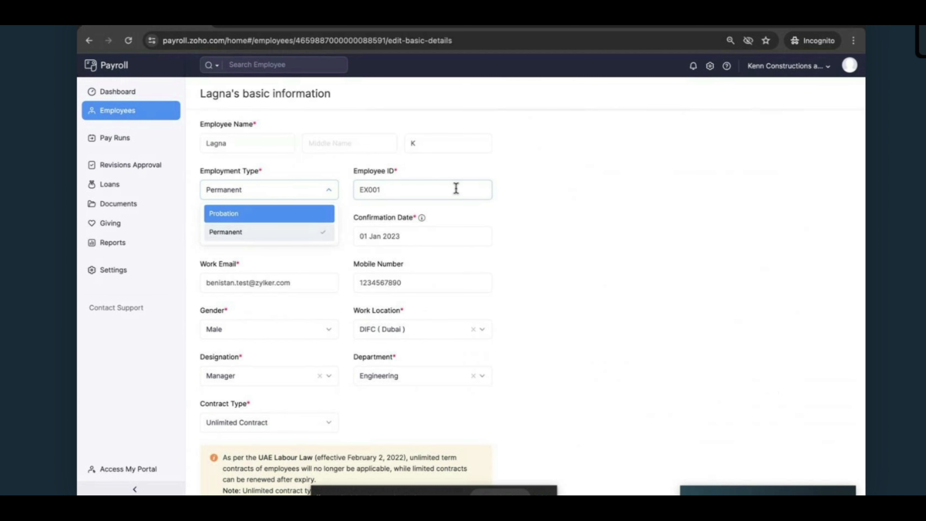
pyautogui.click(510, 191)
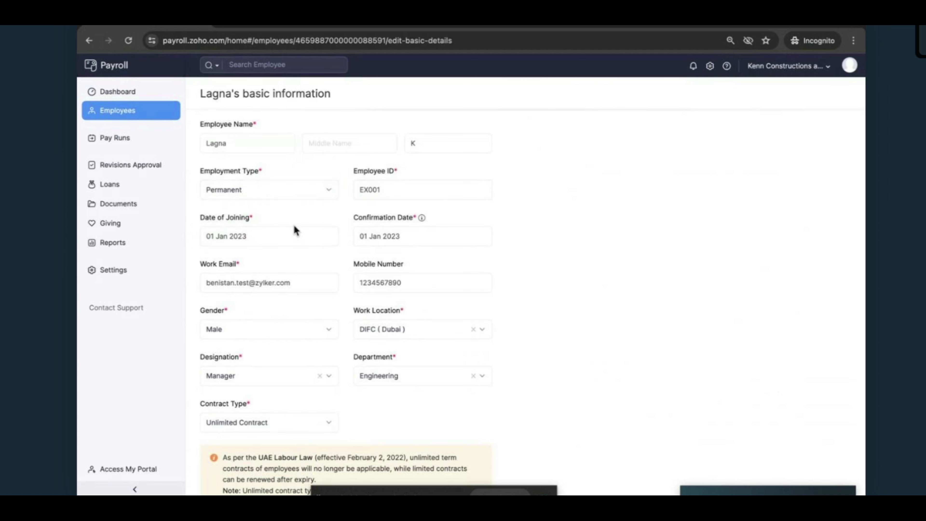
pyautogui.click(381, 236)
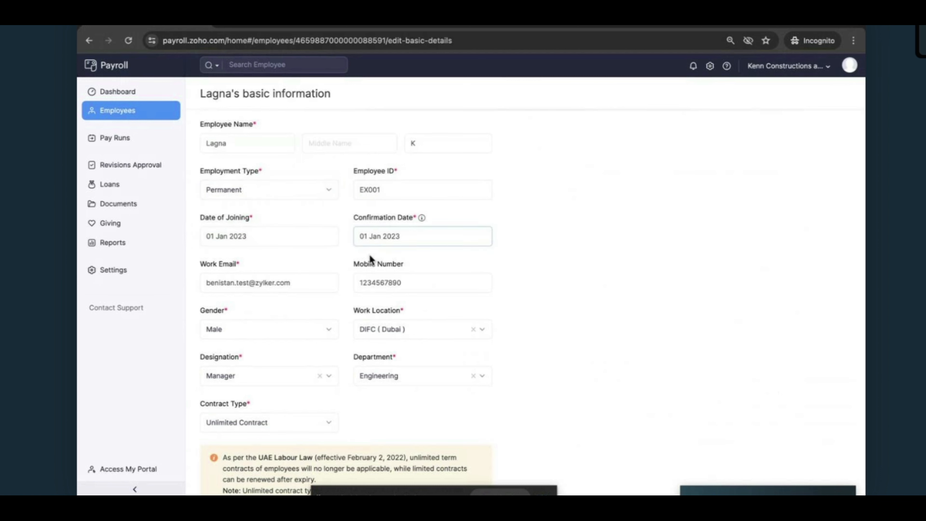
pyautogui.scroll(-2, 370, 258)
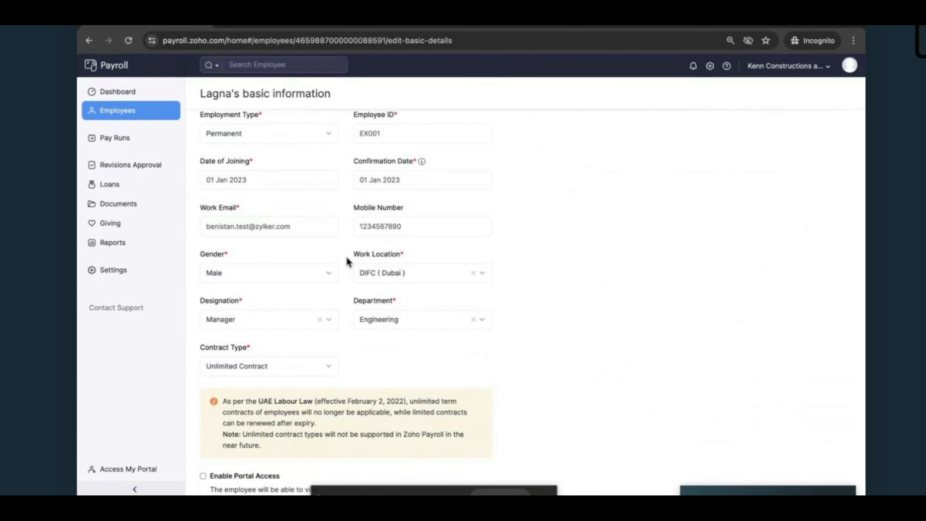
pyautogui.scroll(-4, 350, 270)
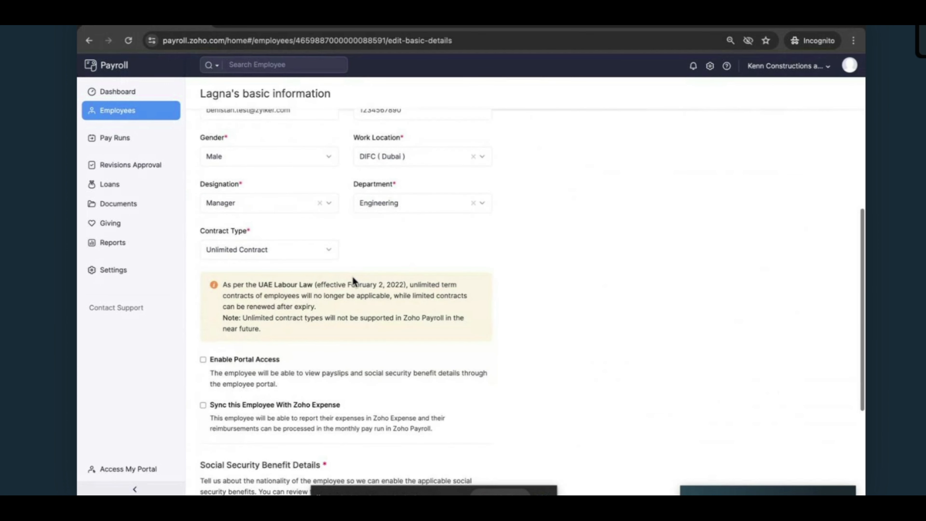
# View the contract type options, and check the portal access, Zoho Expense sync and social security settings
pyautogui.click(320, 251)
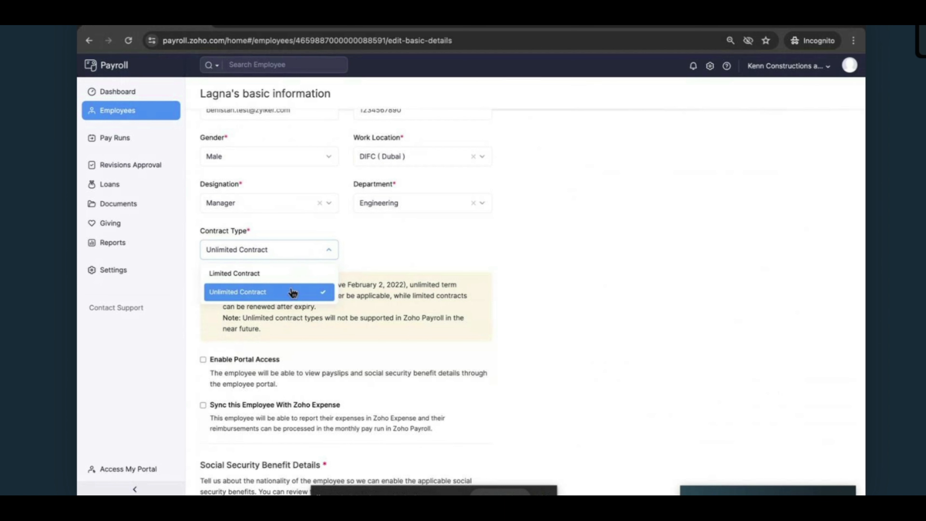
pyautogui.scroll(-2, 261, 298)
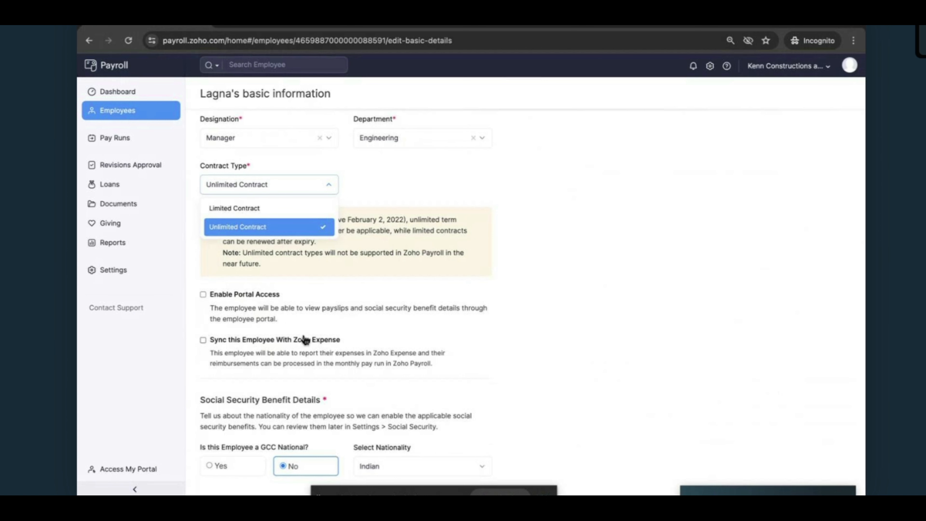
pyautogui.scroll(-3, 303, 335)
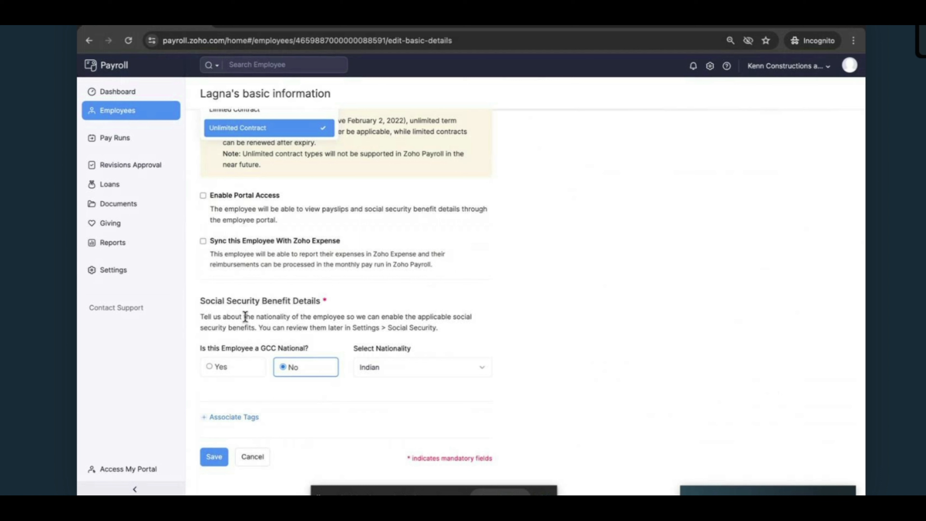
# Compare the nationality choices for GCC and non-GCC nationals, and leave the employee form without saving
pyautogui.click(246, 370)
pyautogui.click(372, 367)
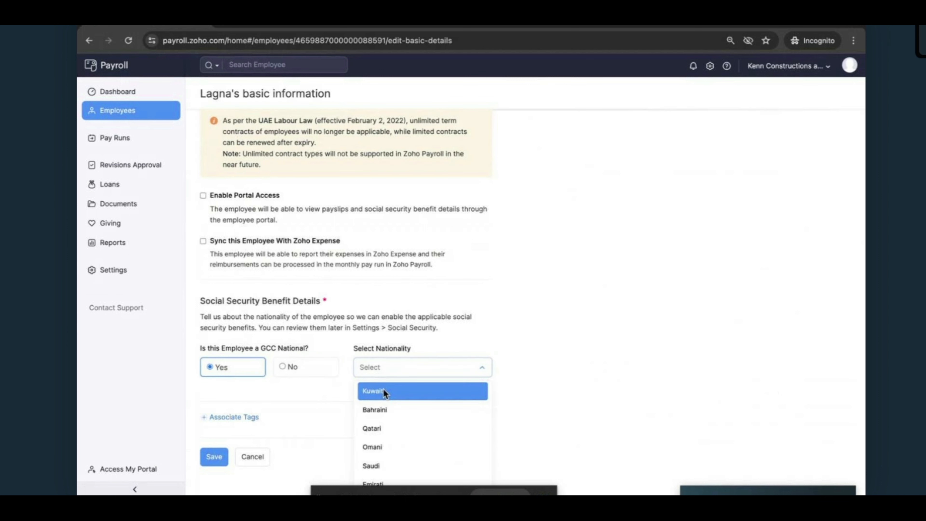
pyautogui.click(310, 371)
pyautogui.click(412, 371)
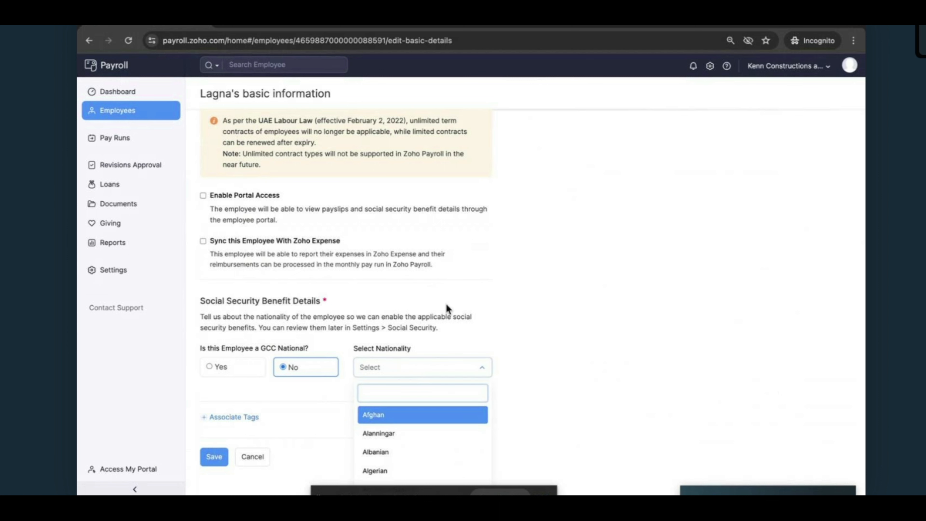
pyautogui.scroll(5, 426, 297)
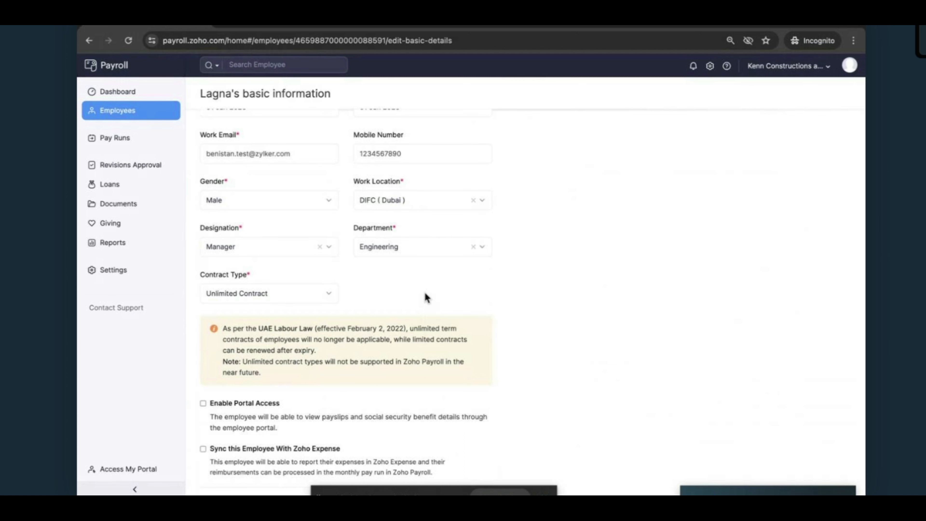
pyautogui.scroll(1, 353, 292)
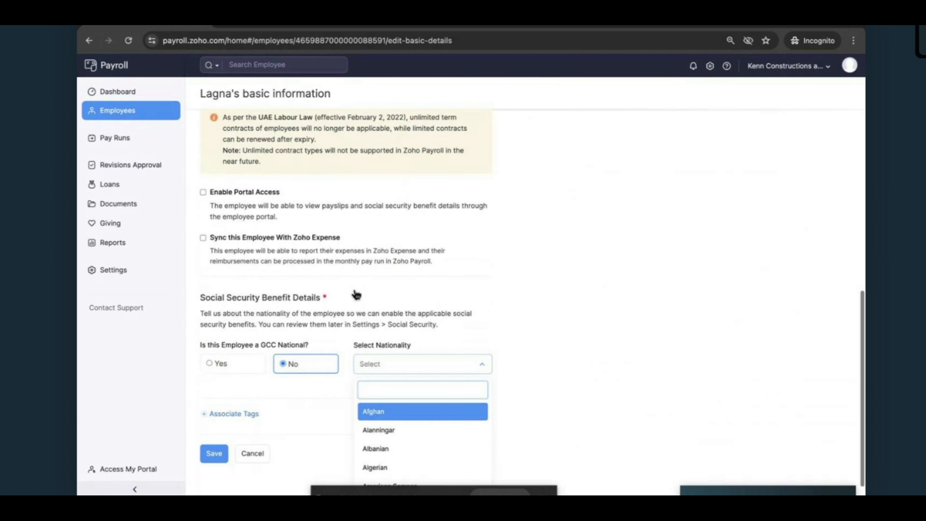
pyautogui.click(252, 433)
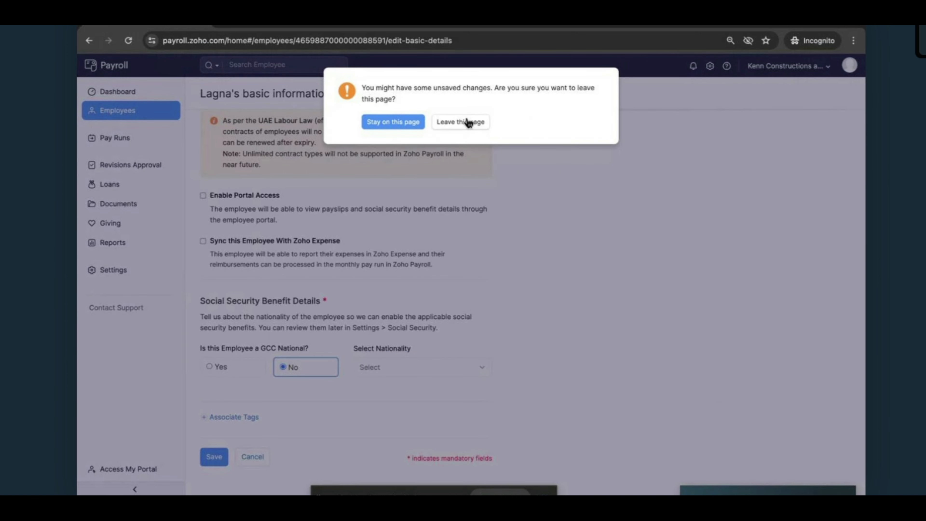
pyautogui.click(458, 126)
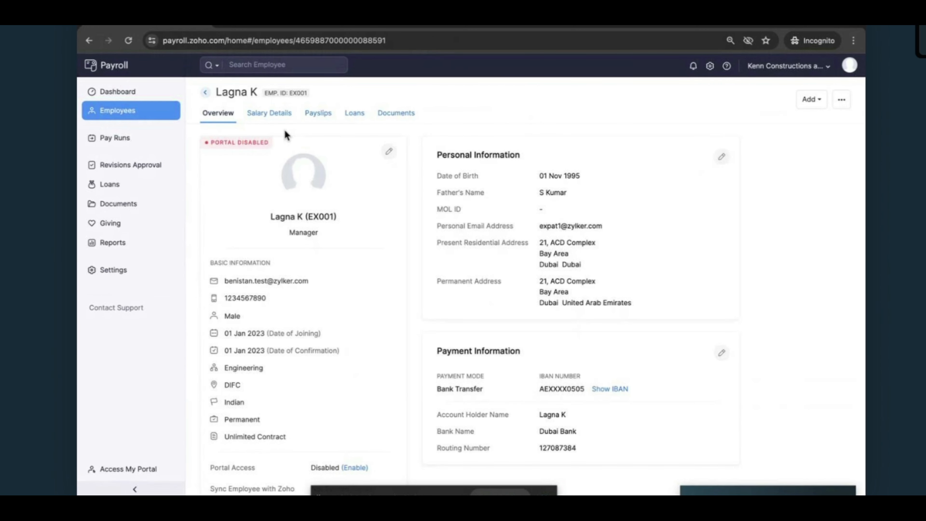
# Review the employee's salary details, including earnings components, other deductions and revision history
pyautogui.click(274, 115)
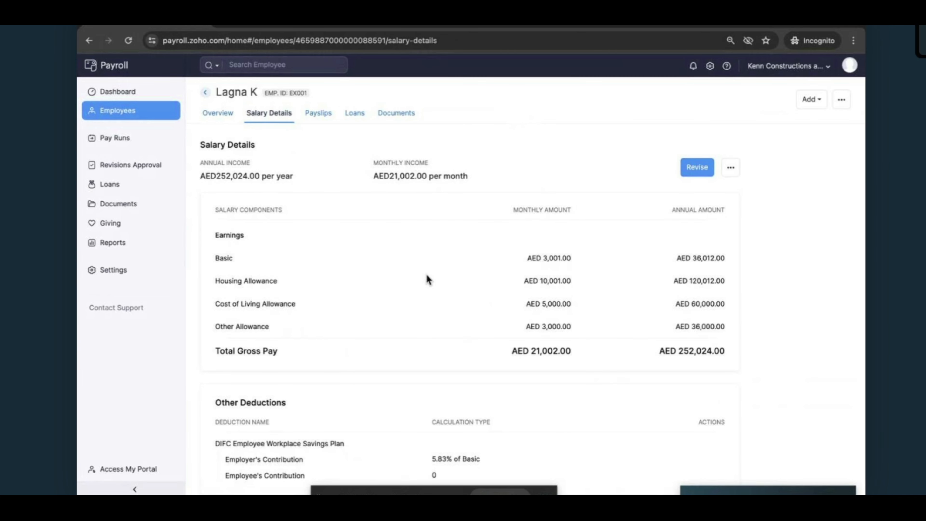
pyautogui.scroll(-2, 332, 388)
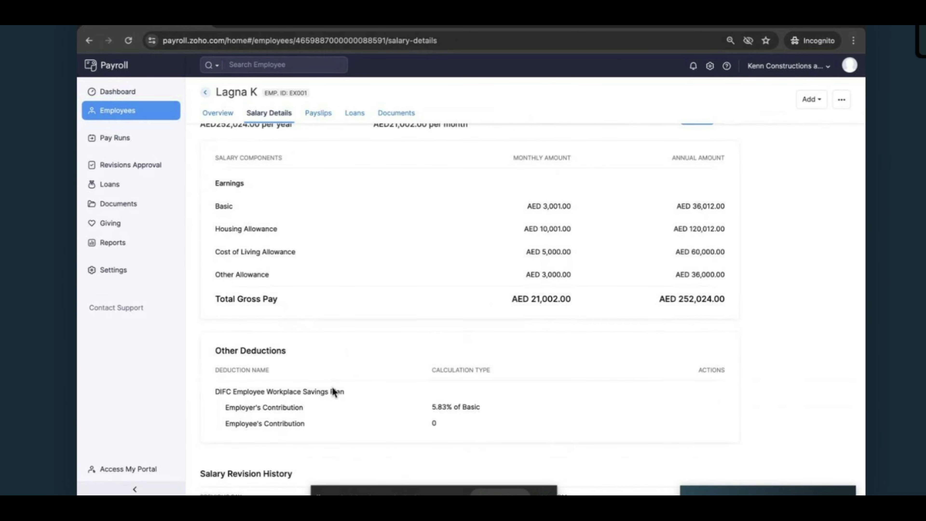
pyautogui.scroll(-2, 332, 389)
pyautogui.scroll(4, 333, 389)
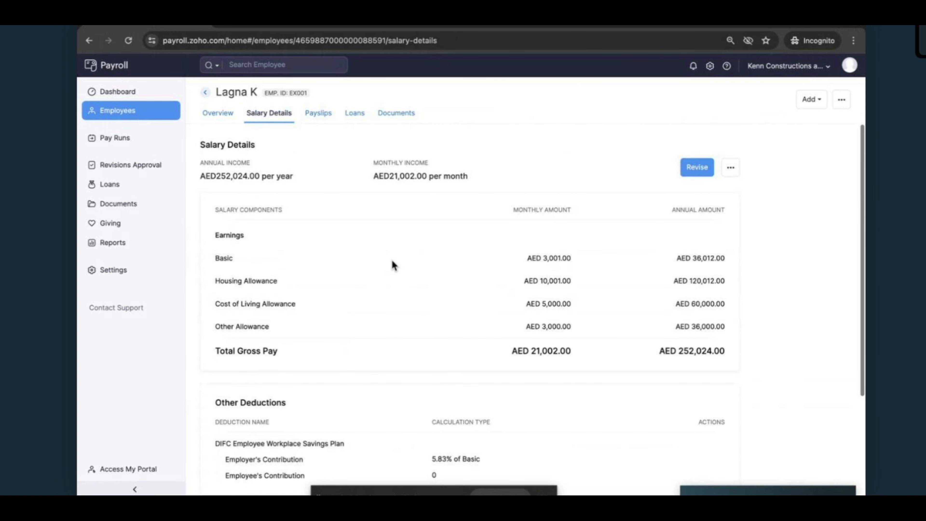
# Preview the employee's February 2024 payslip from the 2024 financial year, and view the employee's ongoing loans
pyautogui.click(325, 115)
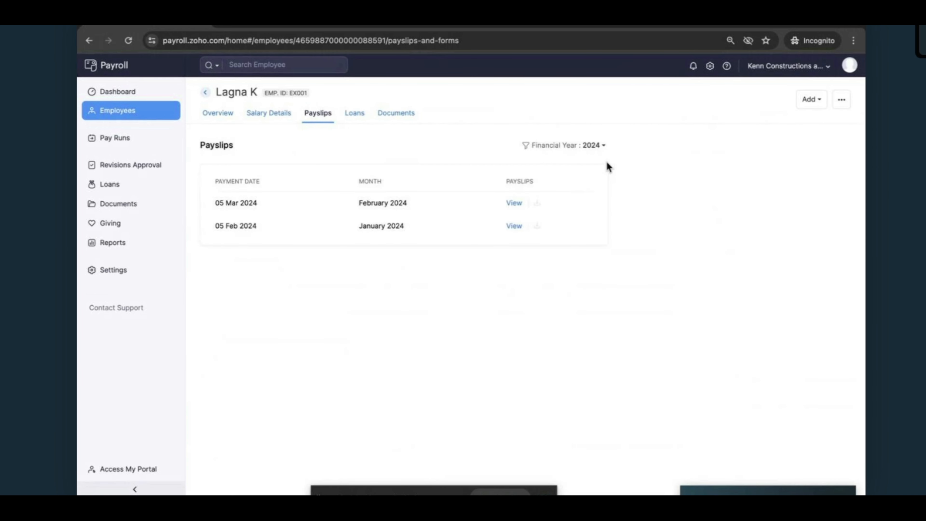
pyautogui.click(514, 204)
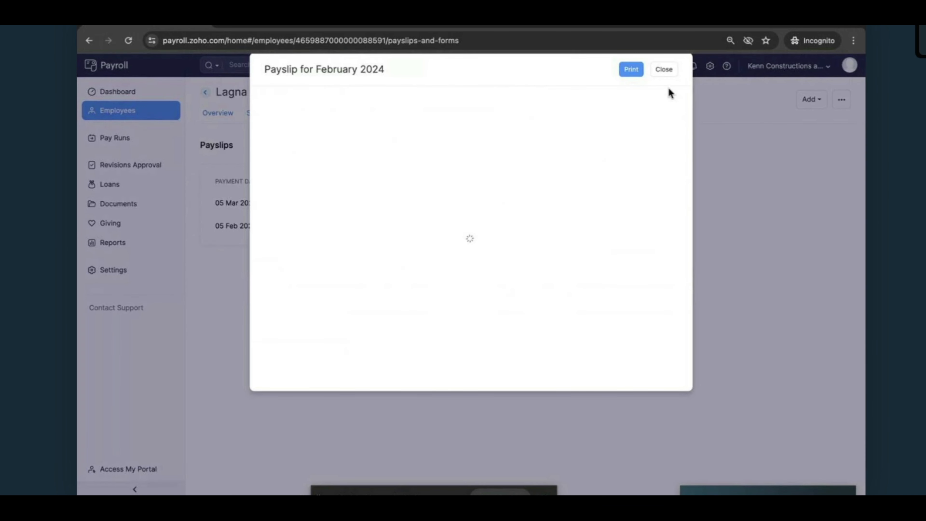
pyautogui.click(664, 69)
pyautogui.click(355, 114)
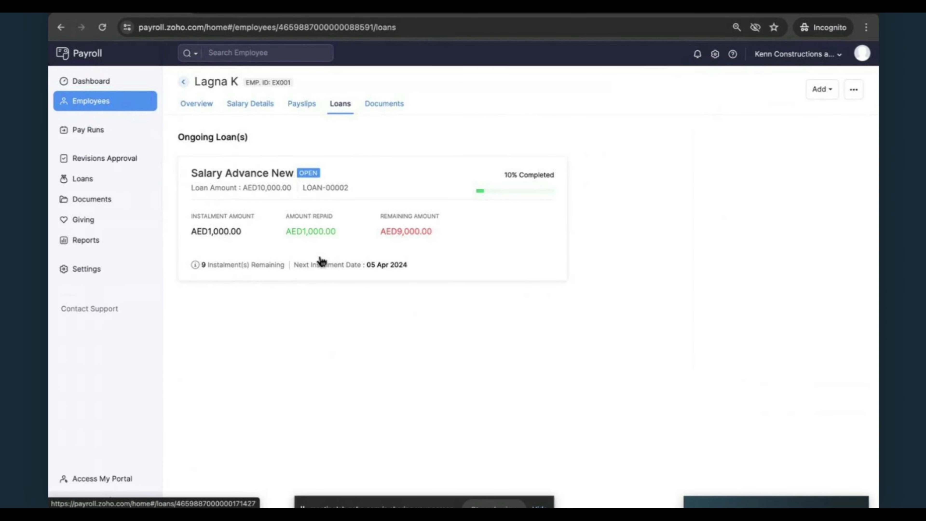
# View the employee's personal documents and check the file type options in the new document form
pyautogui.click(384, 108)
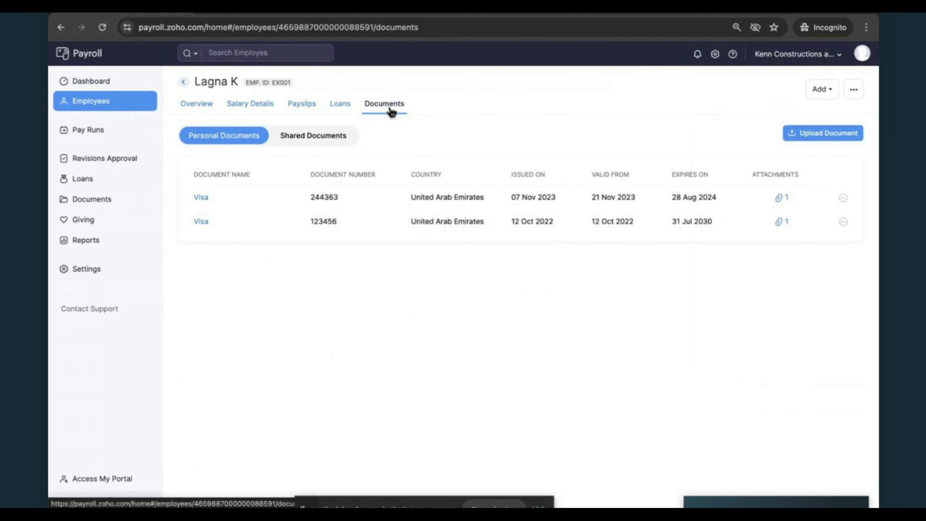
pyautogui.click(810, 135)
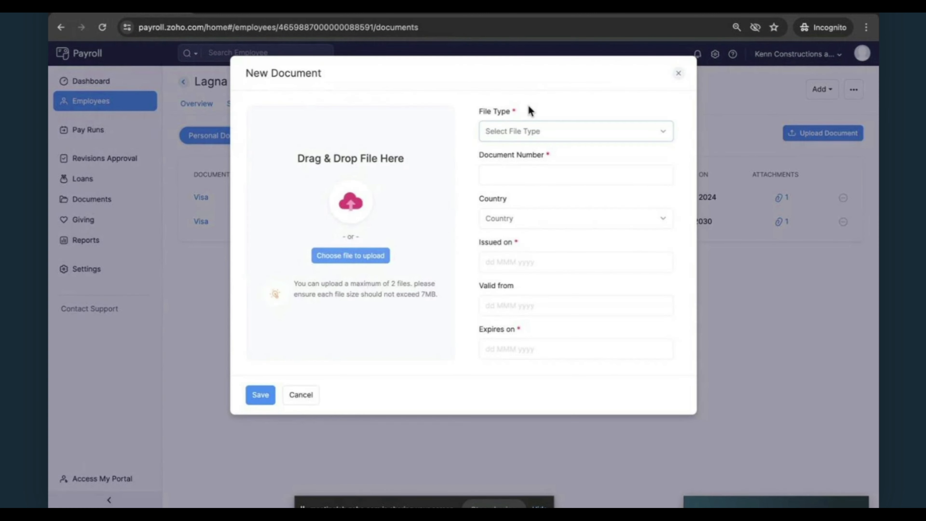
pyautogui.click(526, 133)
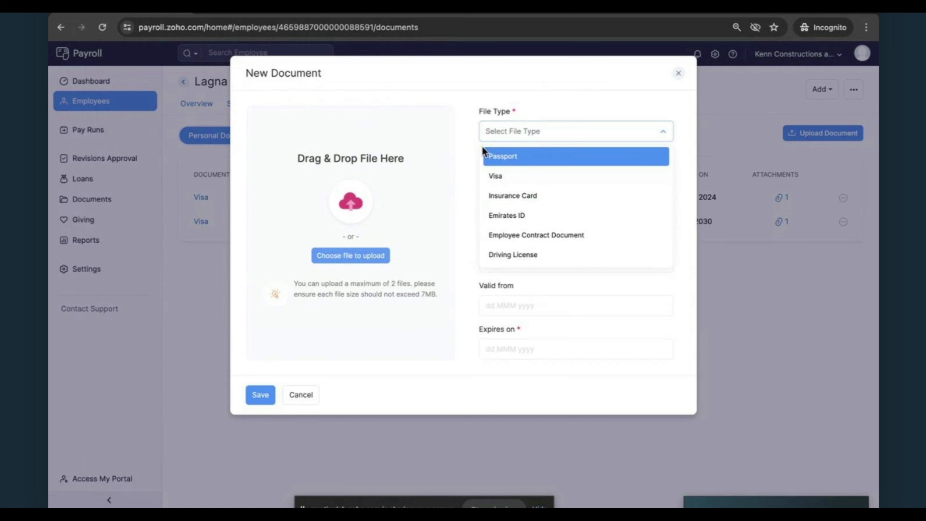
pyautogui.click(472, 178)
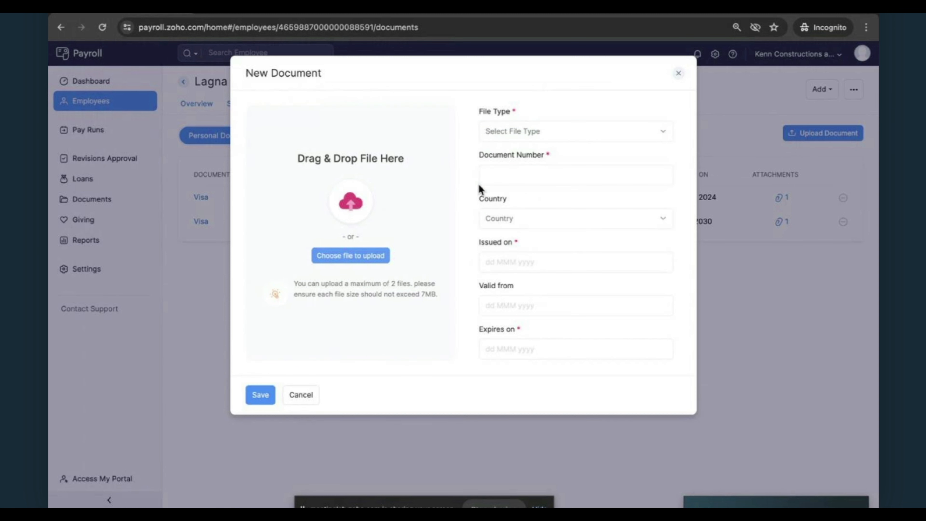
# Review the document number, country and date fields of the new document form, and leave it without saving
pyautogui.click(509, 176)
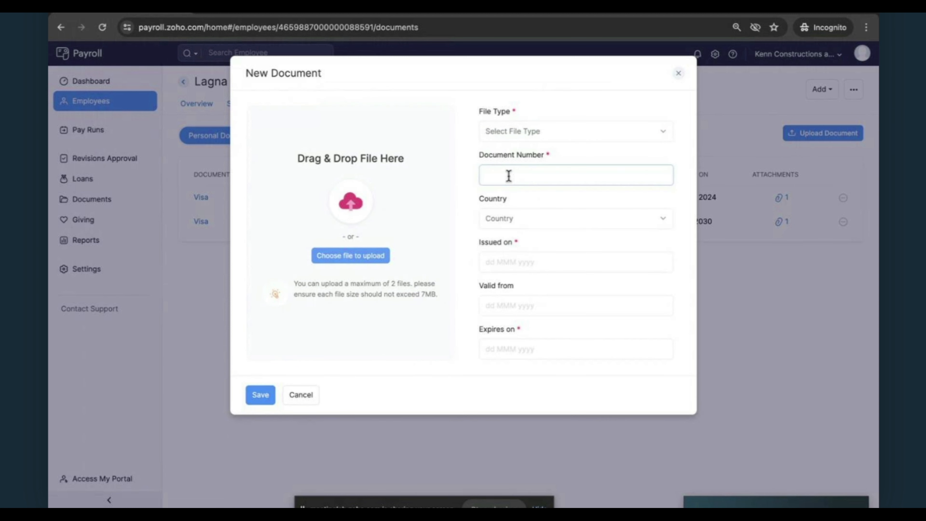
pyautogui.click(512, 226)
pyautogui.click(507, 223)
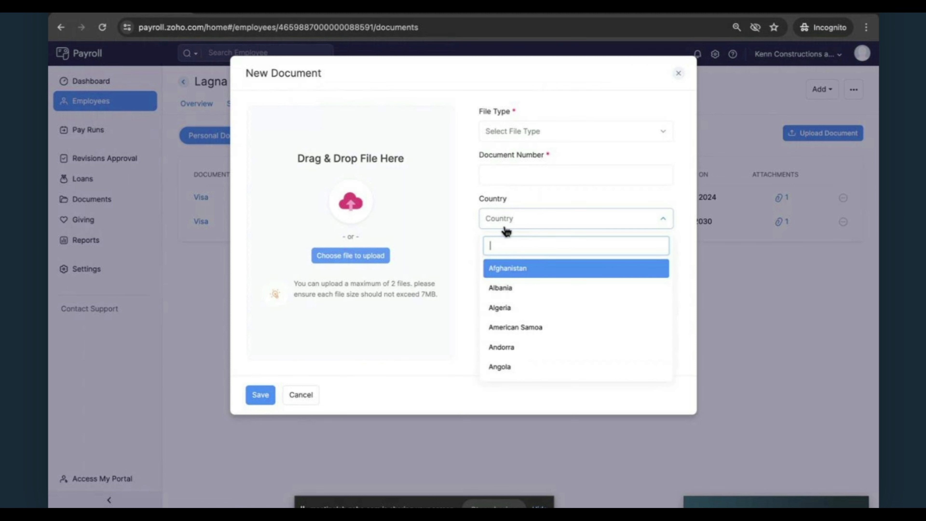
pyautogui.click(504, 227)
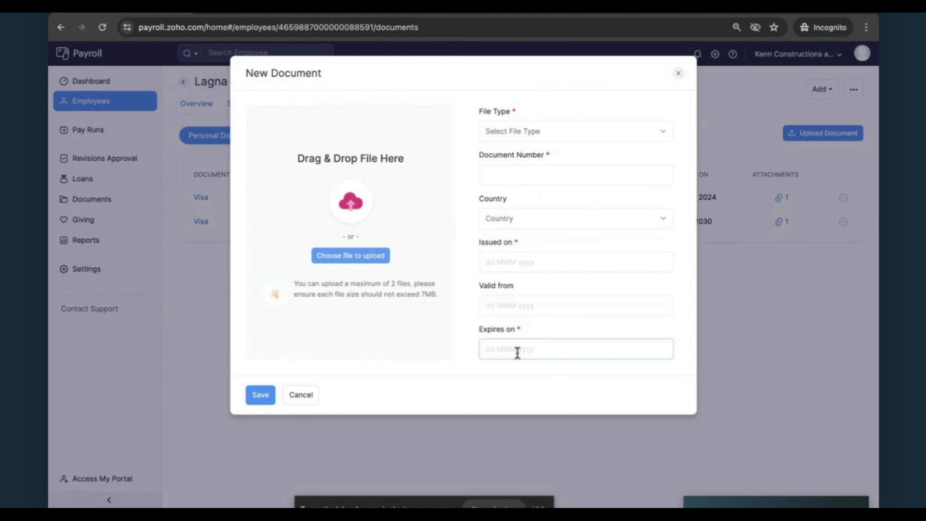
pyautogui.click(307, 397)
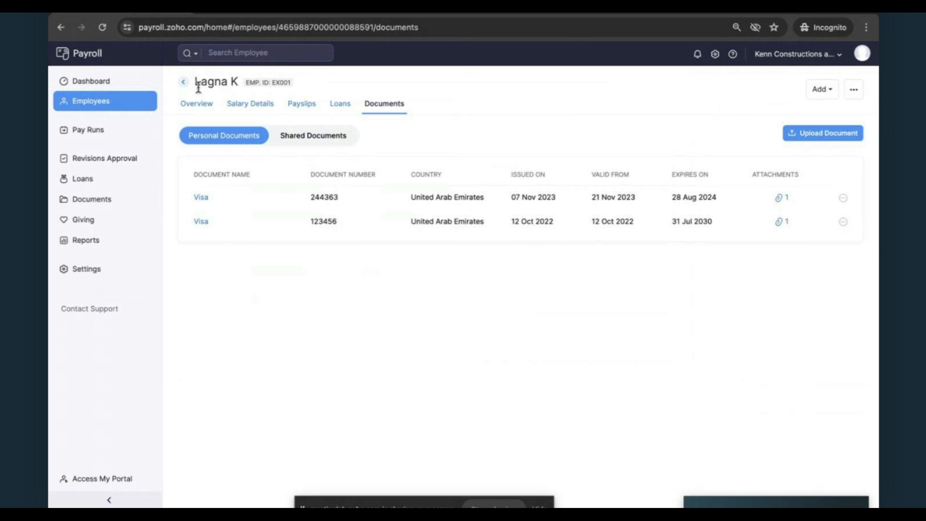
# View all employees' personal documents and check the file type, country and employee filters, ending back at the active employee list
pyautogui.click(183, 83)
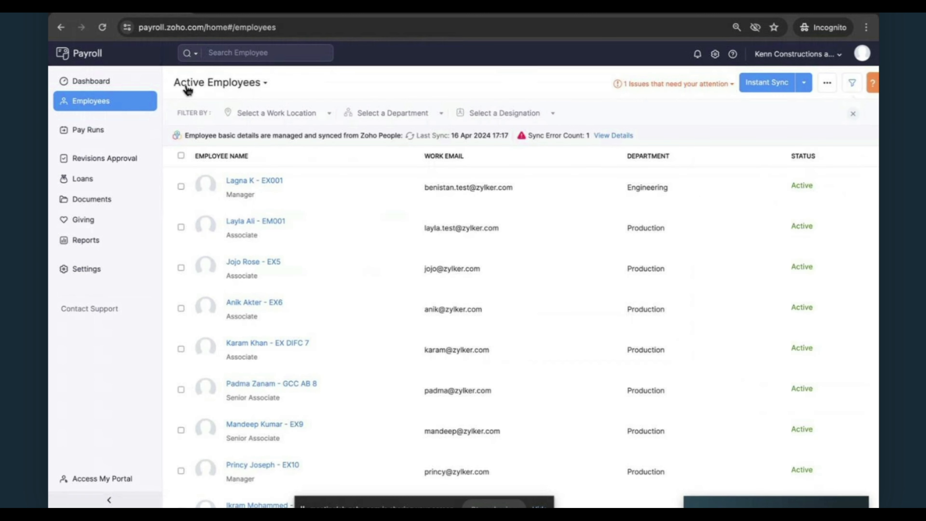
pyautogui.click(828, 84)
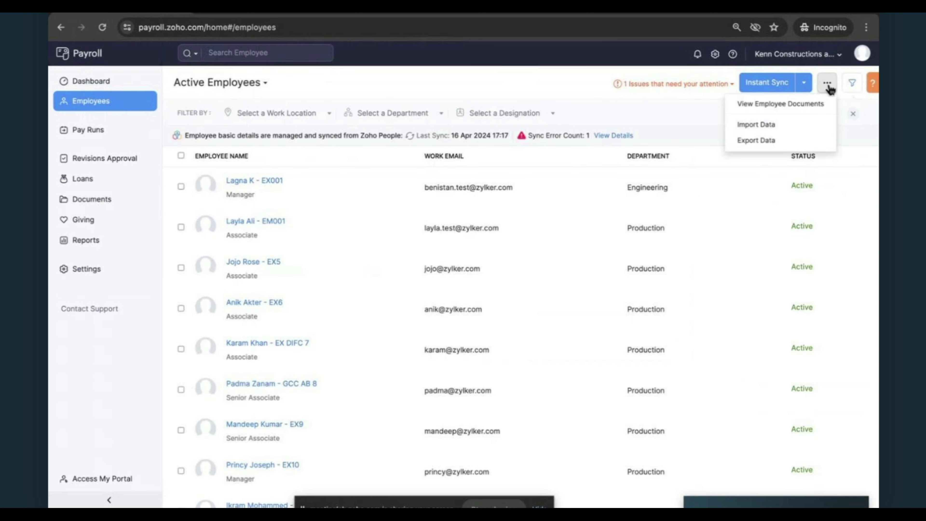
pyautogui.click(823, 103)
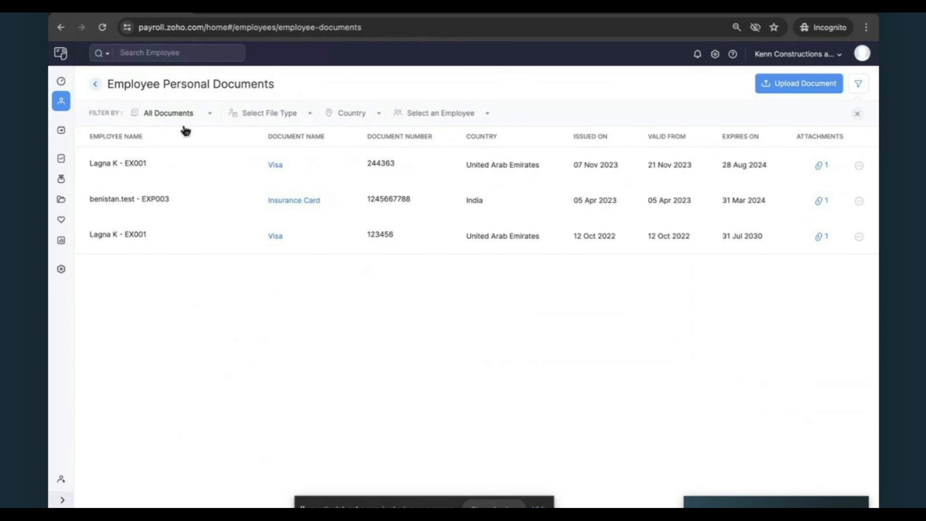
pyautogui.click(308, 116)
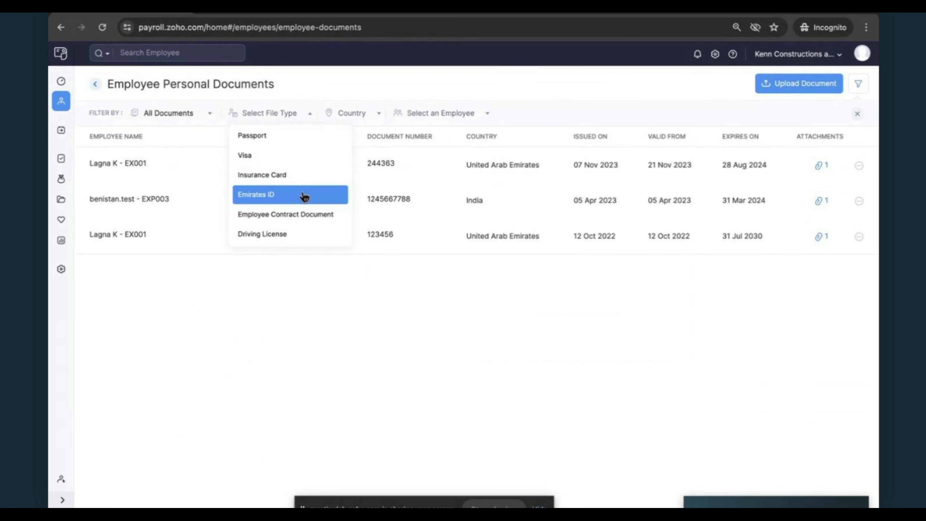
pyautogui.click(369, 113)
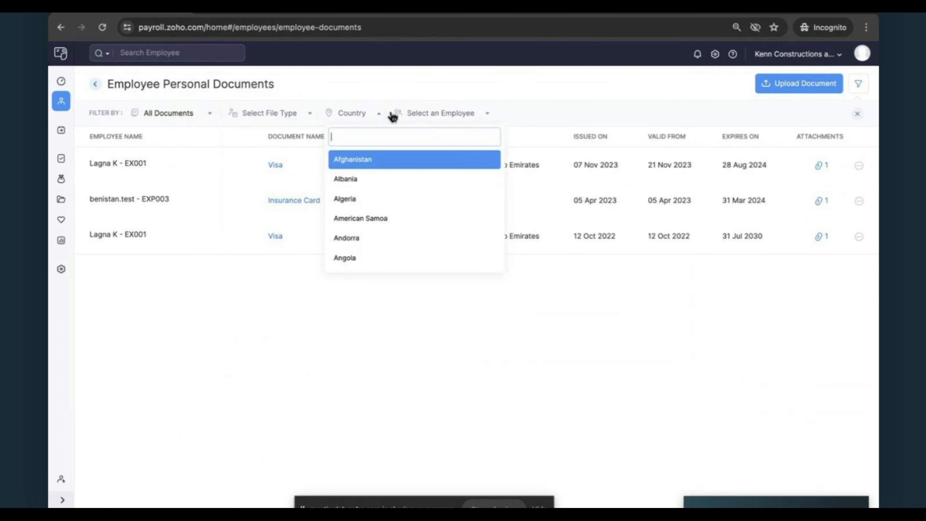
pyautogui.click(456, 117)
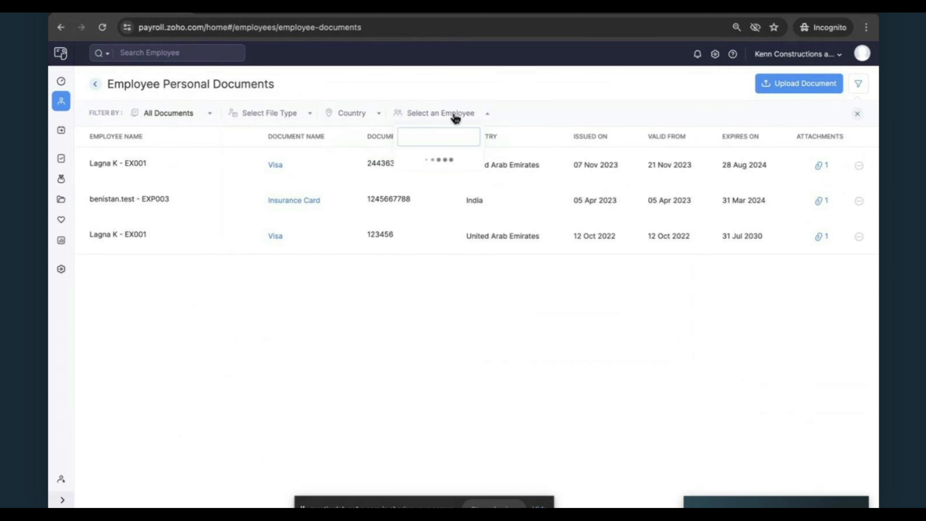
pyautogui.click(403, 117)
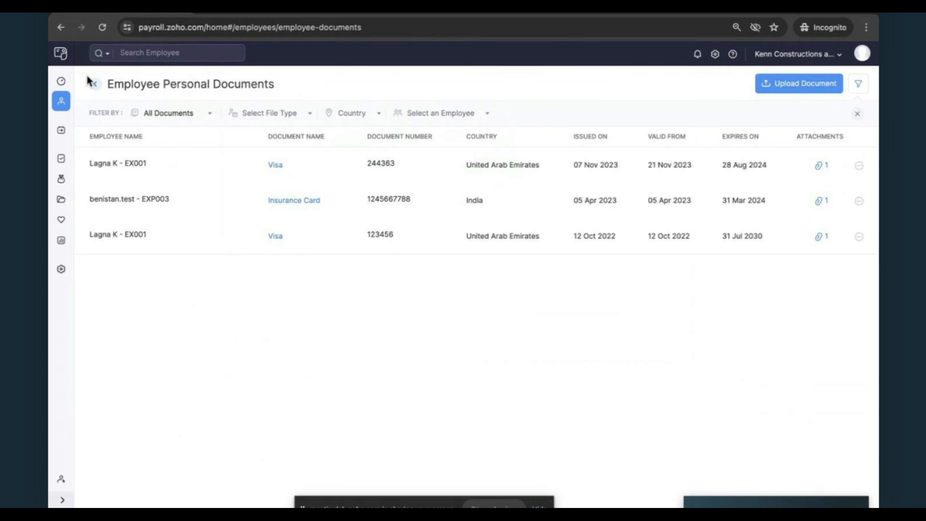
pyautogui.click(95, 85)
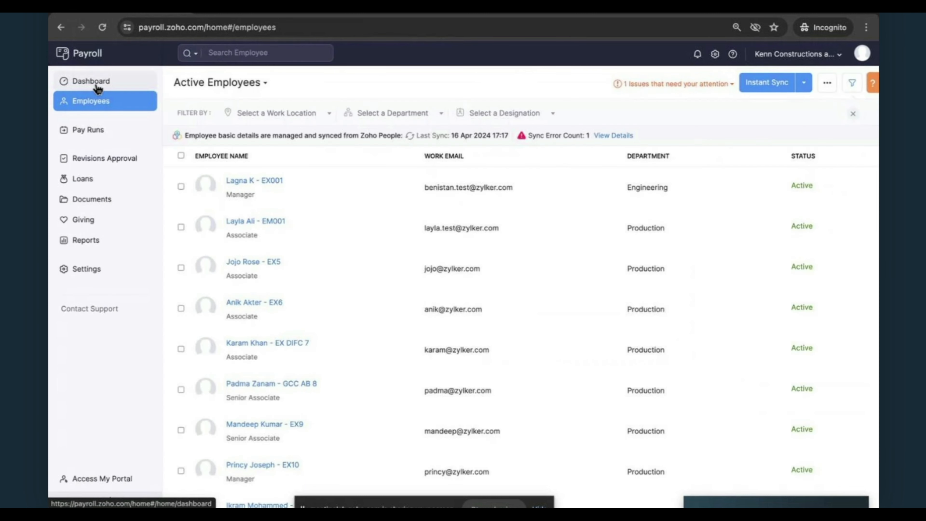
# View the pay runs, and list all salary revisions by removing the Apr 2024 payout month filter
pyautogui.click(94, 130)
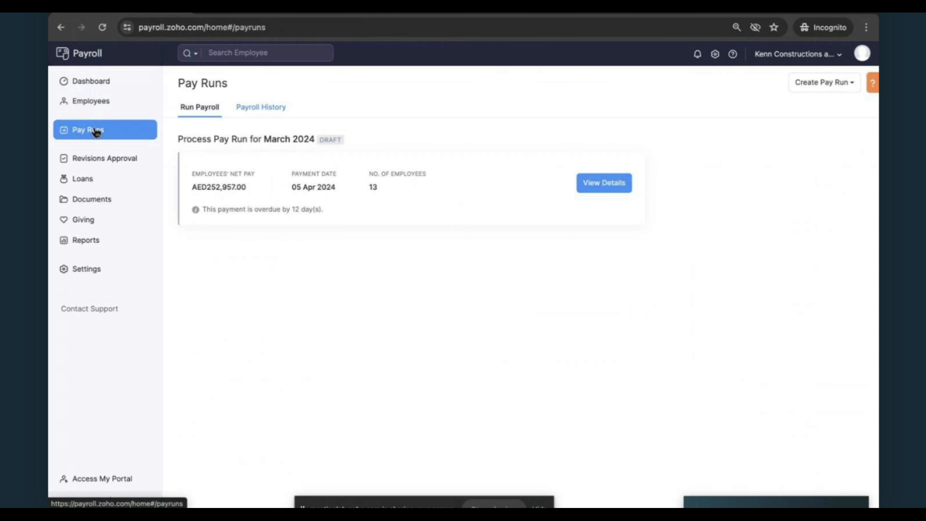
pyautogui.click(99, 158)
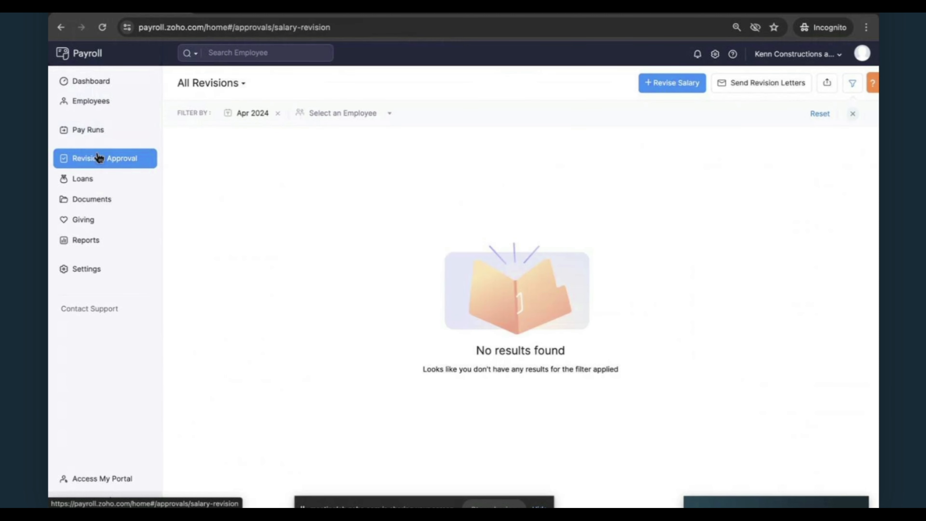
pyautogui.click(277, 113)
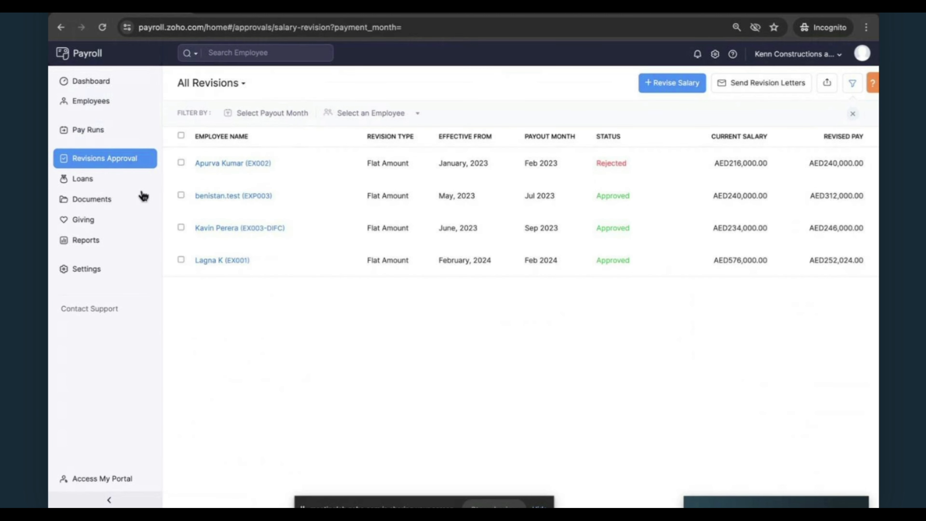
# View the organization and employee document folders, and look over the available payroll reports
pyautogui.click(134, 207)
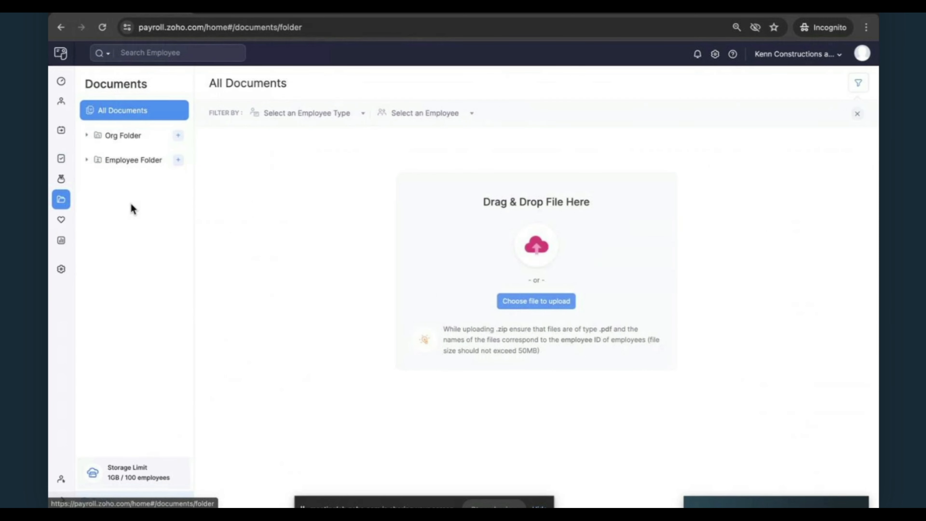
pyautogui.click(62, 240)
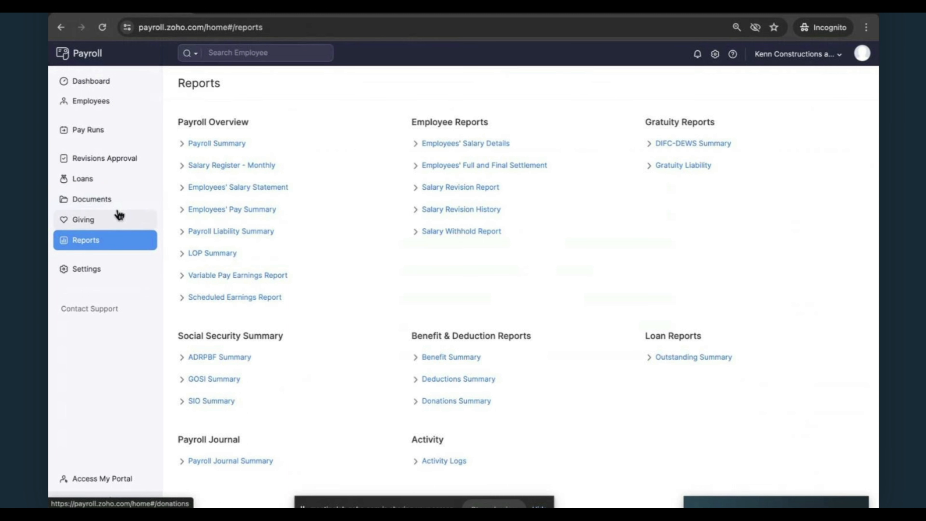
# Review the organization profile settings, including name, industry, date format, time zone, addresses and contact information
pyautogui.click(103, 273)
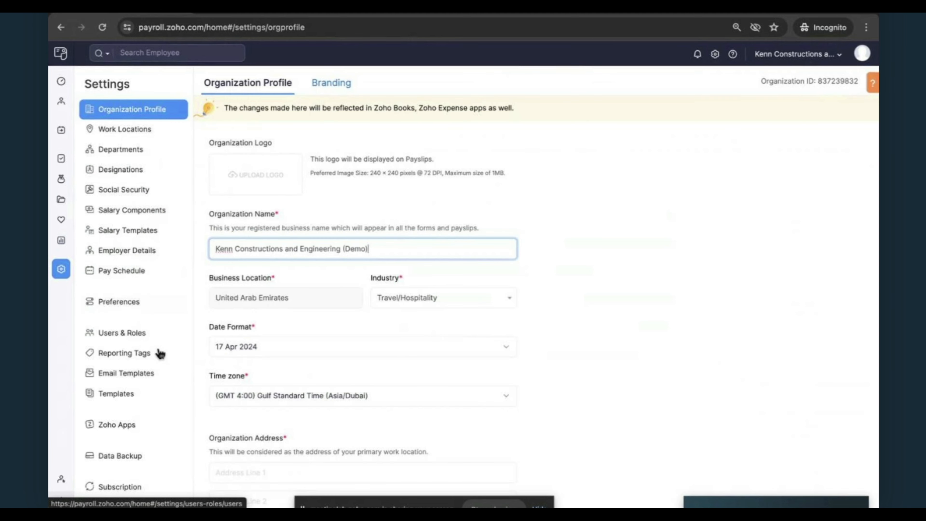
pyautogui.scroll(-1, 157, 449)
pyautogui.scroll(1, 157, 448)
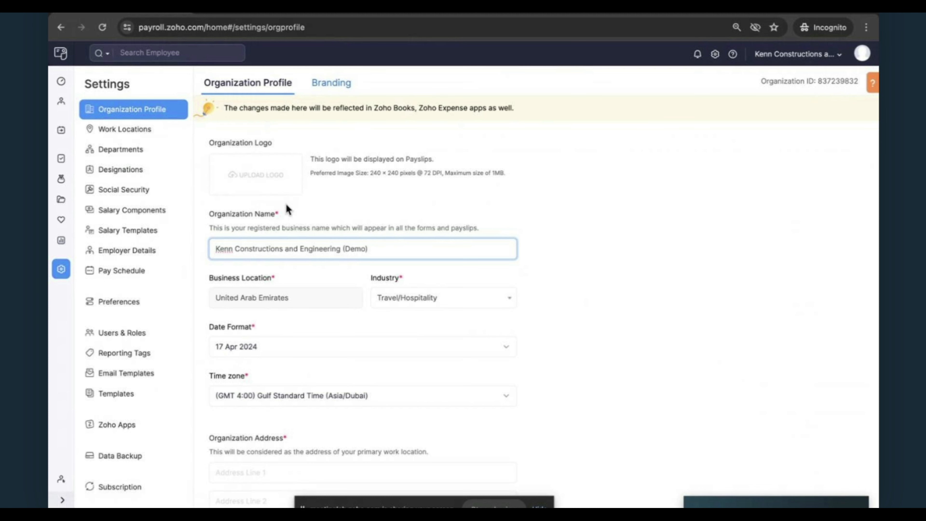
pyautogui.scroll(-2, 305, 228)
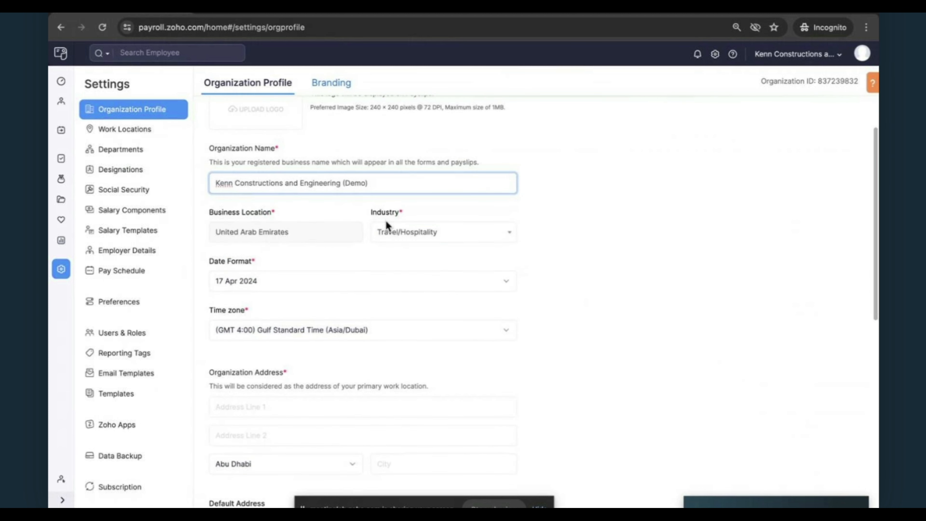
pyautogui.scroll(-1, 362, 263)
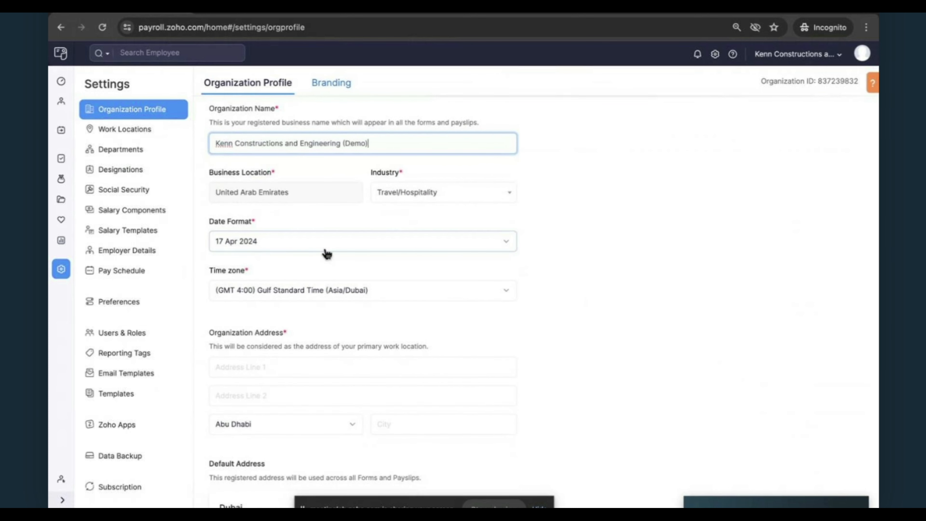
pyautogui.scroll(-1, 327, 253)
pyautogui.scroll(-5, 327, 254)
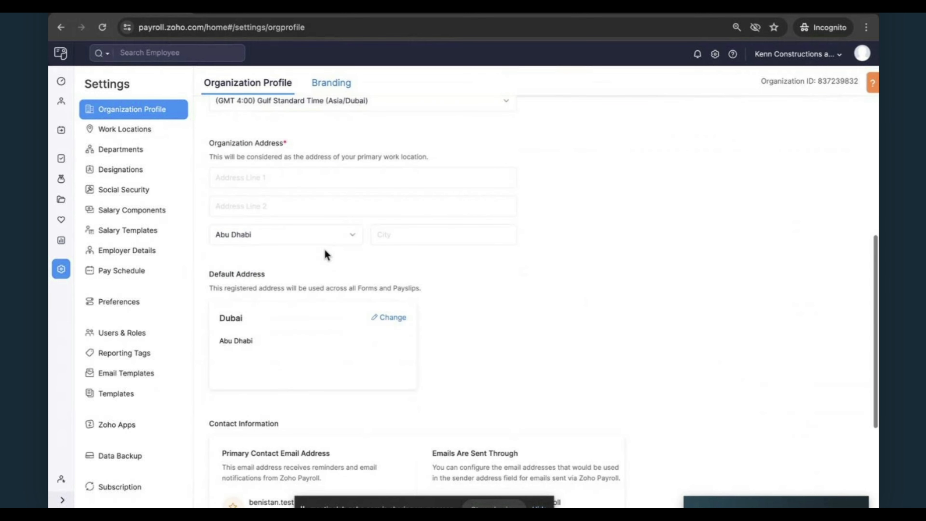
pyautogui.scroll(-2, 326, 254)
# View the configured work locations and try to add a new one
pyautogui.click(160, 134)
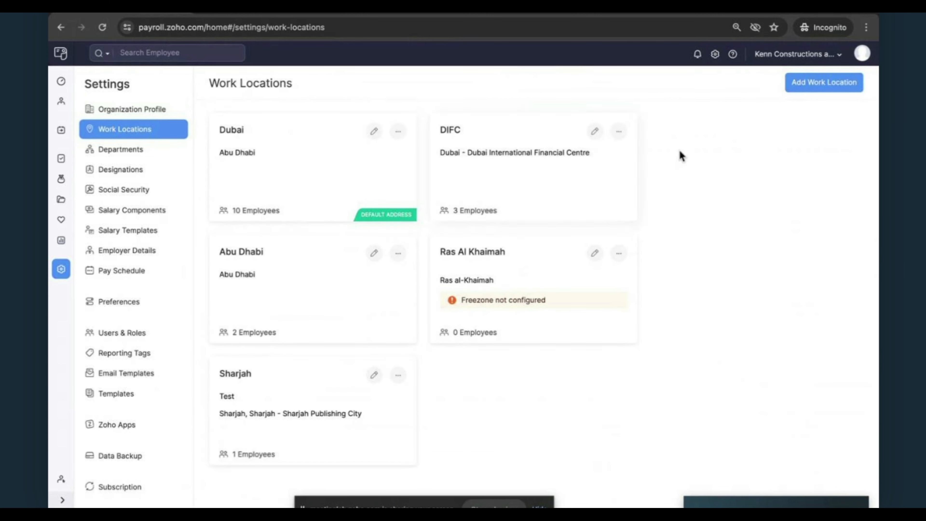
pyautogui.click(817, 78)
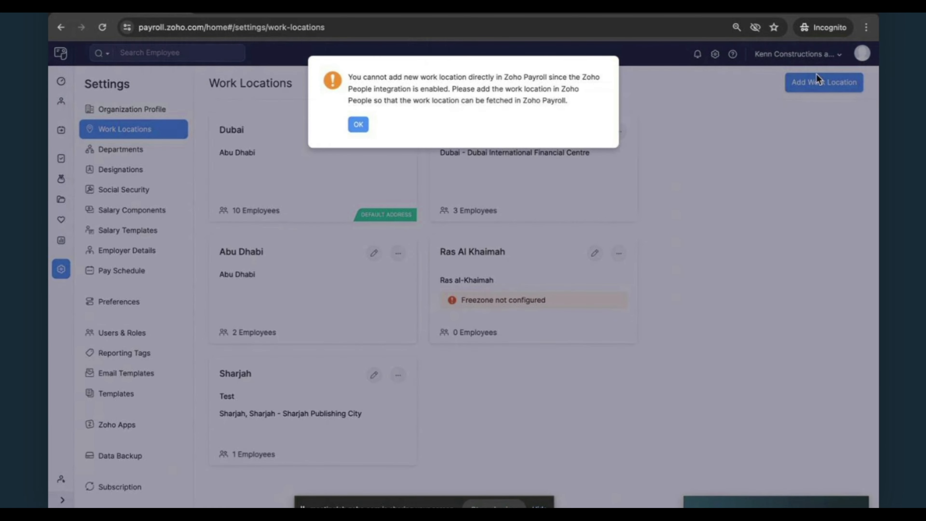
pyautogui.click(357, 125)
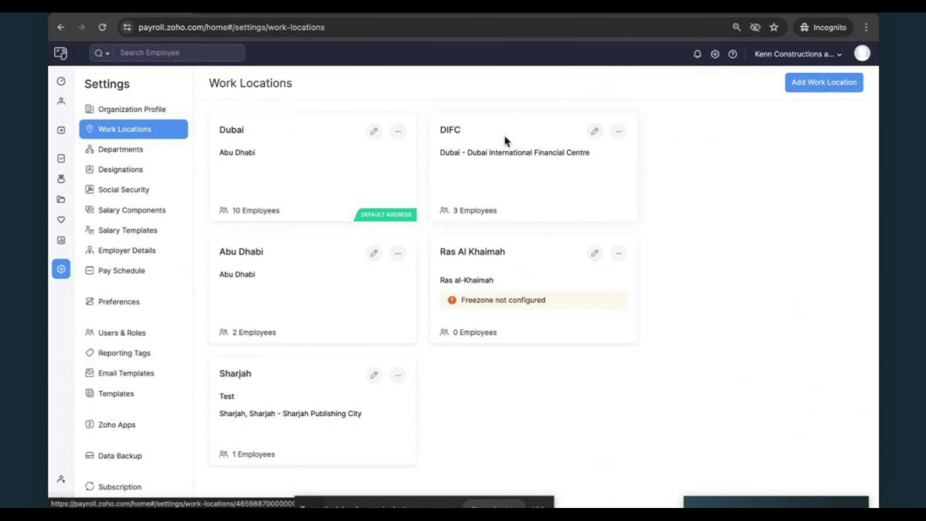
# Examine the free zone settings of the DIFC work location, and leave the form without saving
pyautogui.click(494, 133)
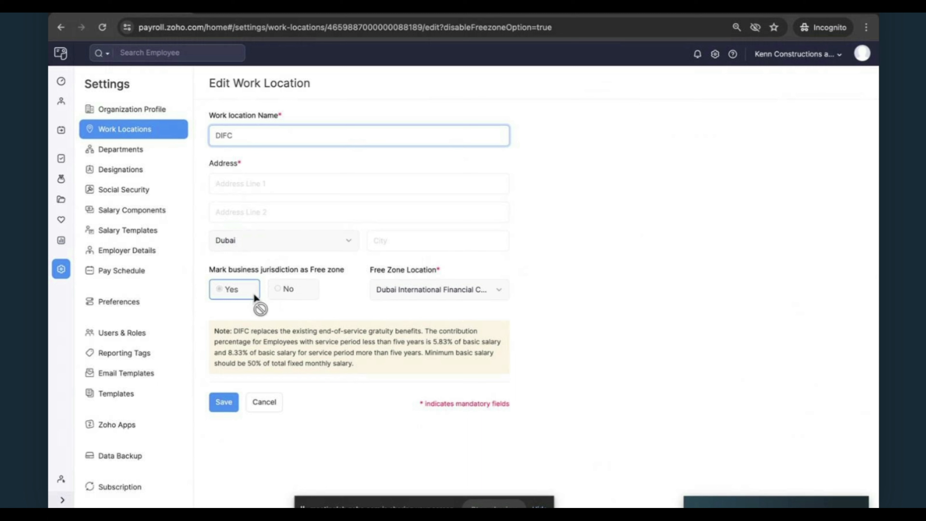
pyautogui.moveTo(367, 275); pyautogui.dragTo(446, 277)
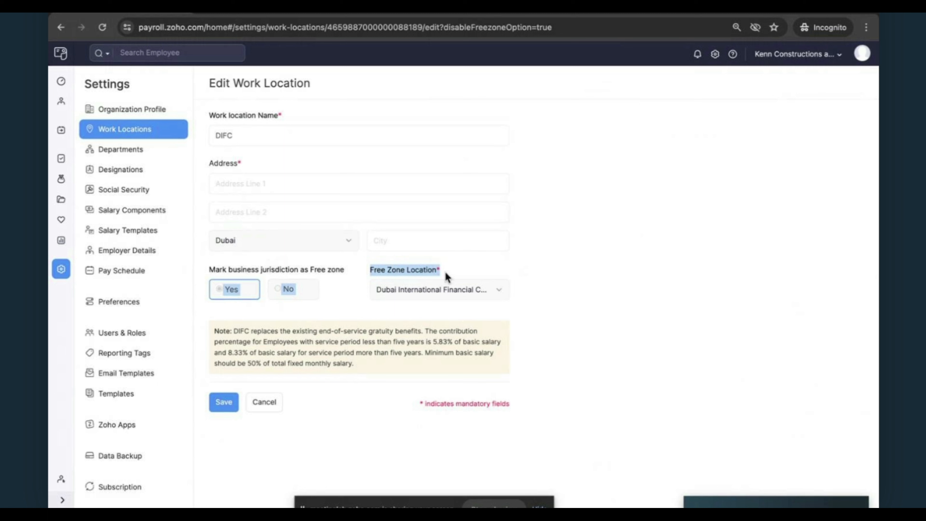
pyautogui.click(269, 404)
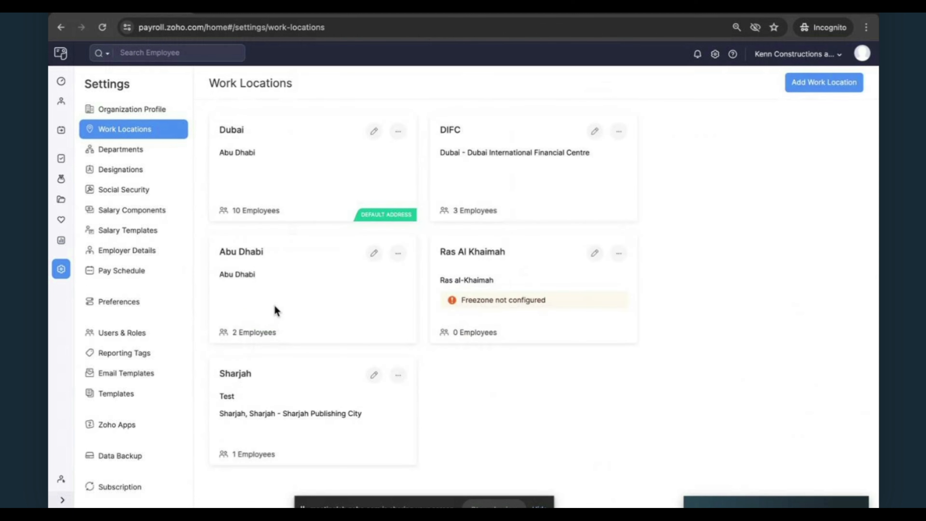
# View the Zoho app integrations and the Ras Al Khaimah work location's details, leaving its form without saving
pyautogui.click(127, 425)
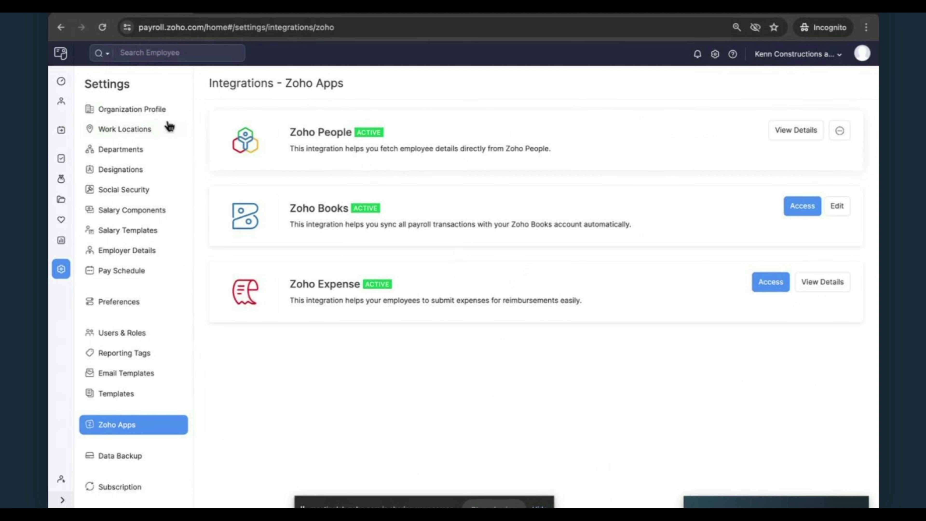
pyautogui.click(146, 131)
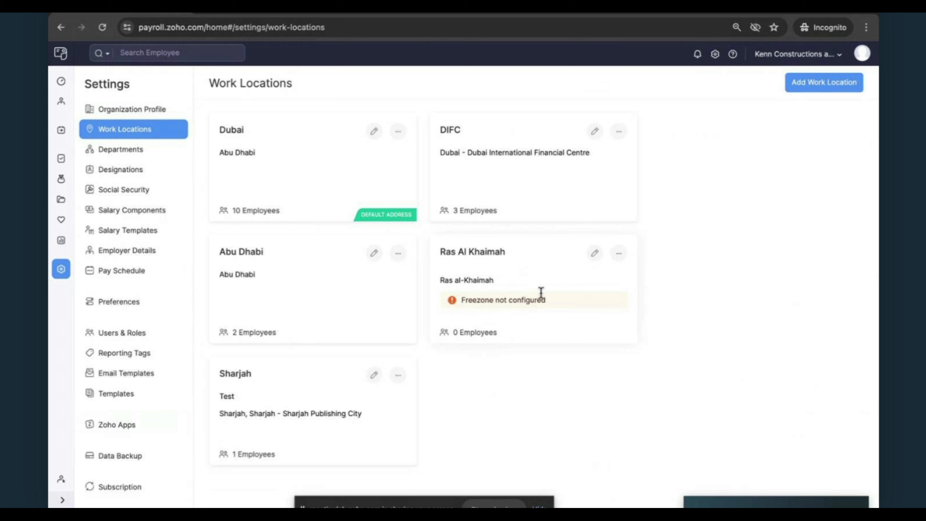
pyautogui.click(596, 255)
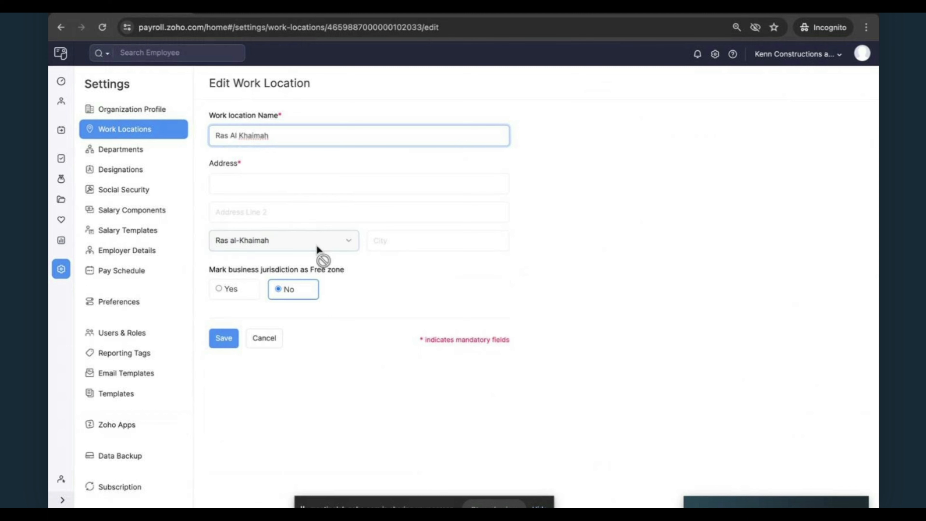
pyautogui.click(264, 338)
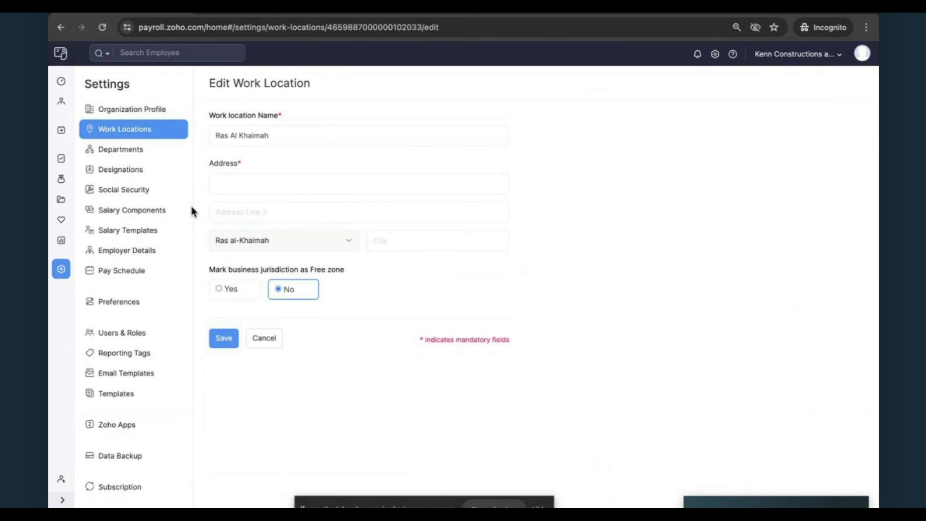
# Review the social security benefits and the GOSI settings, including its applicable salary components and the option to postpone updated contributions
pyautogui.click(147, 197)
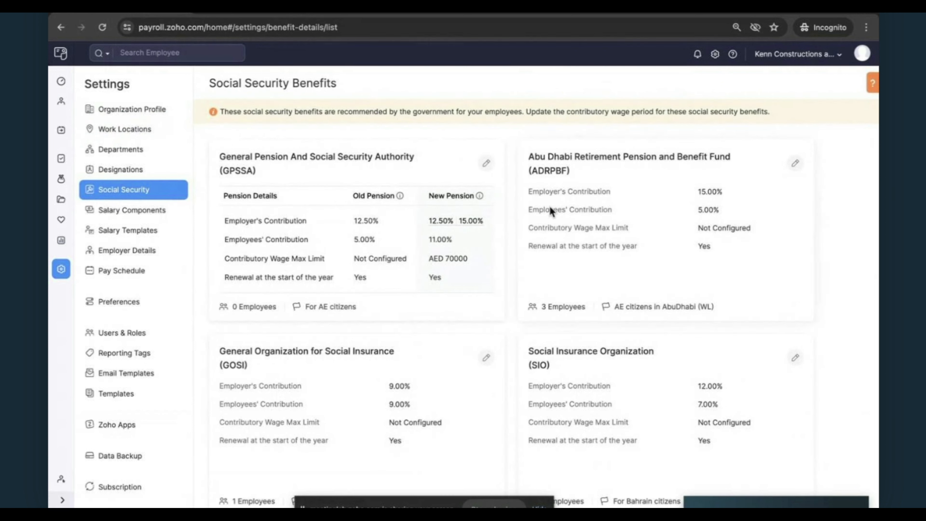
pyautogui.scroll(-1, 619, 250)
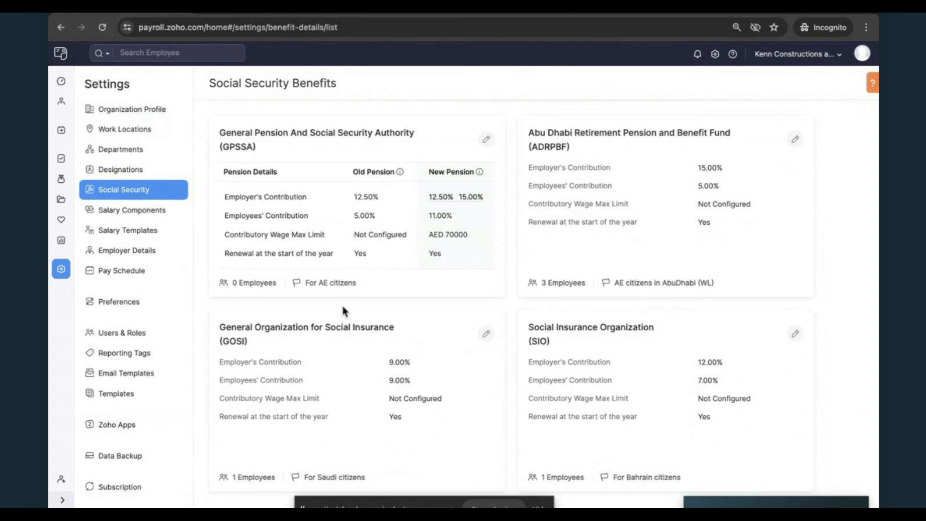
pyautogui.click(487, 334)
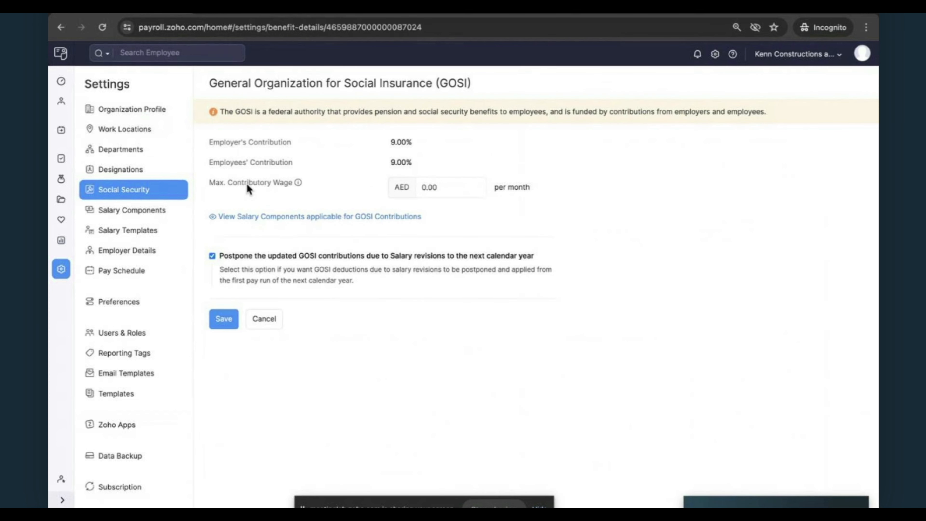
pyautogui.click(375, 216)
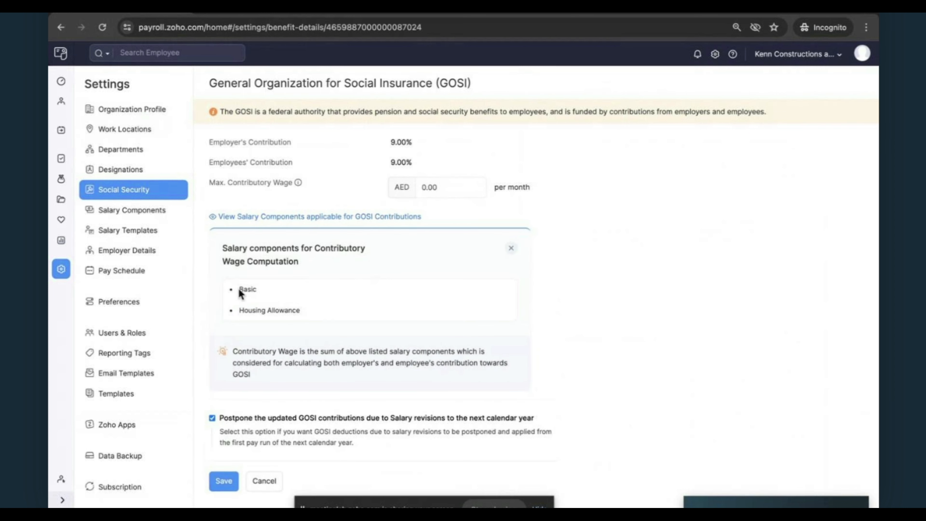
pyautogui.moveTo(239, 290); pyautogui.dragTo(307, 318)
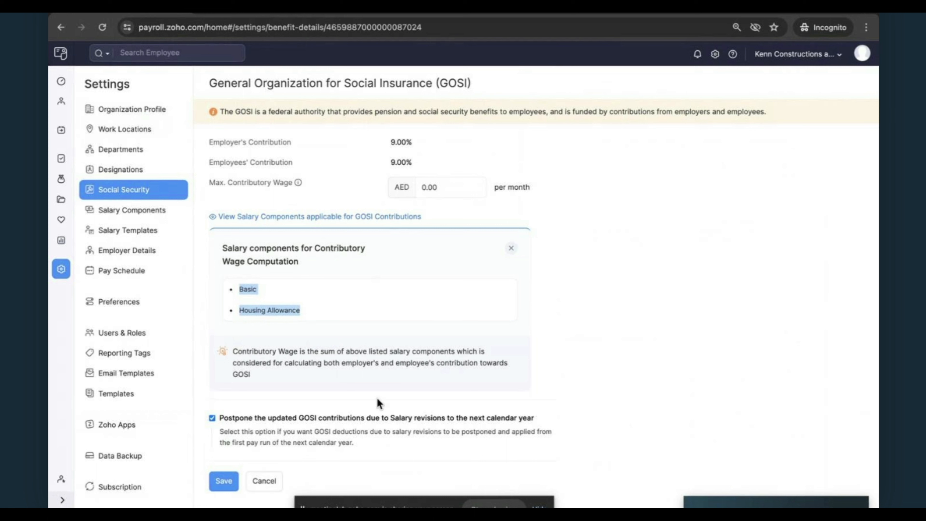
pyautogui.moveTo(217, 419); pyautogui.dragTo(540, 422)
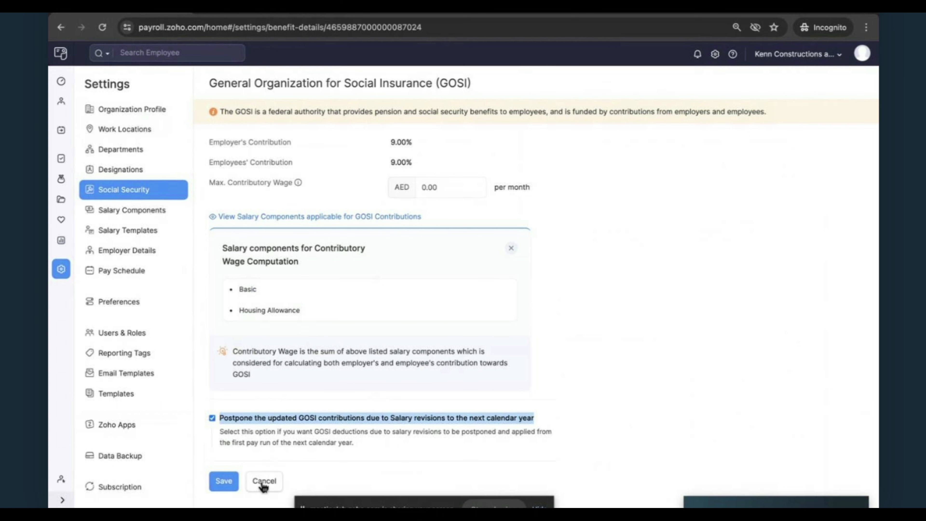
pyautogui.click(150, 191)
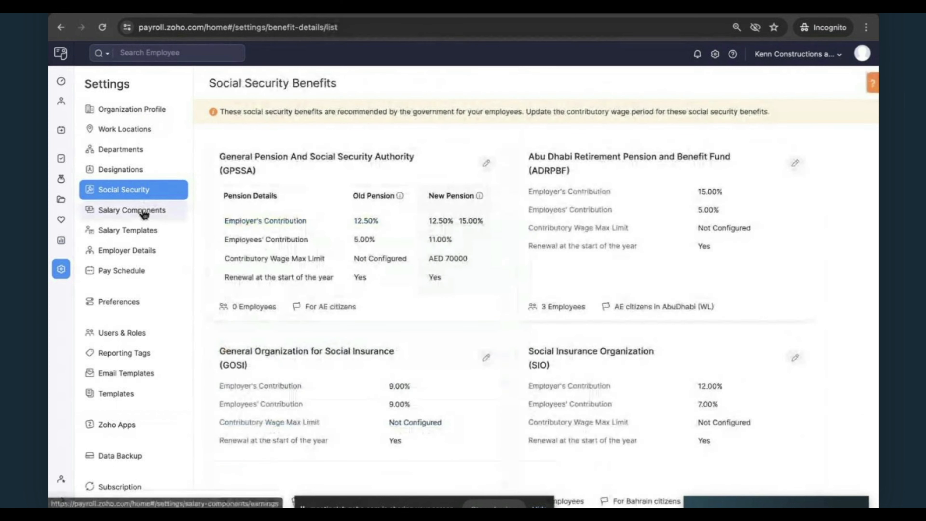
# Look over the earnings among the salary components, and start a new earning of type Transport Allowance
pyautogui.click(144, 213)
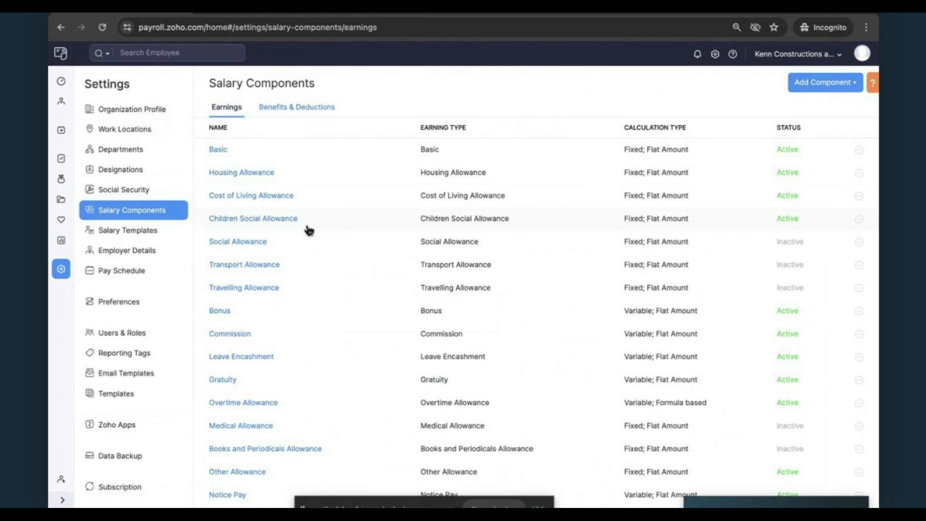
pyautogui.scroll(-1, 309, 231)
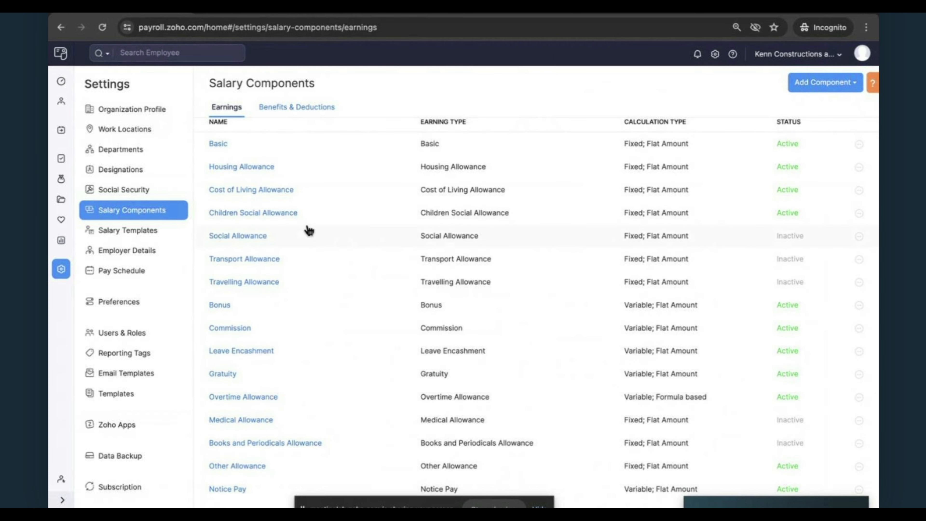
pyautogui.click(849, 83)
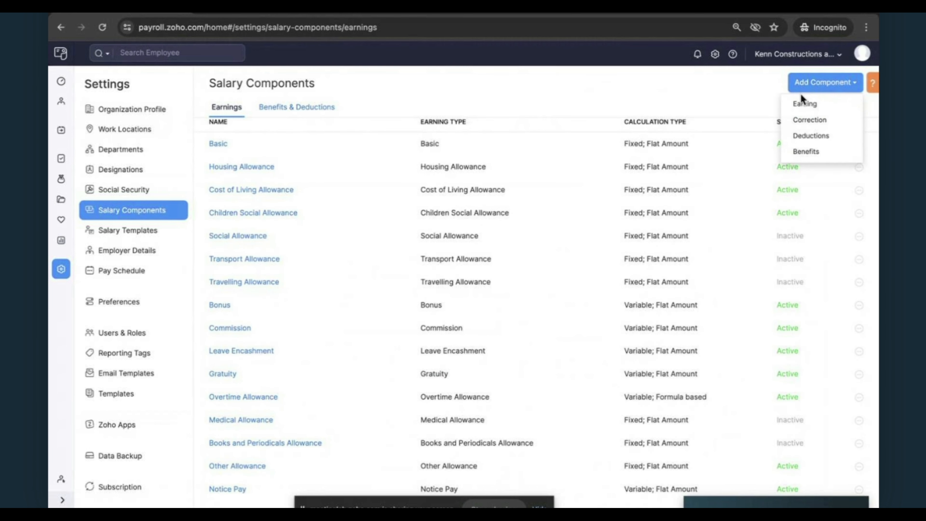
pyautogui.click(802, 101)
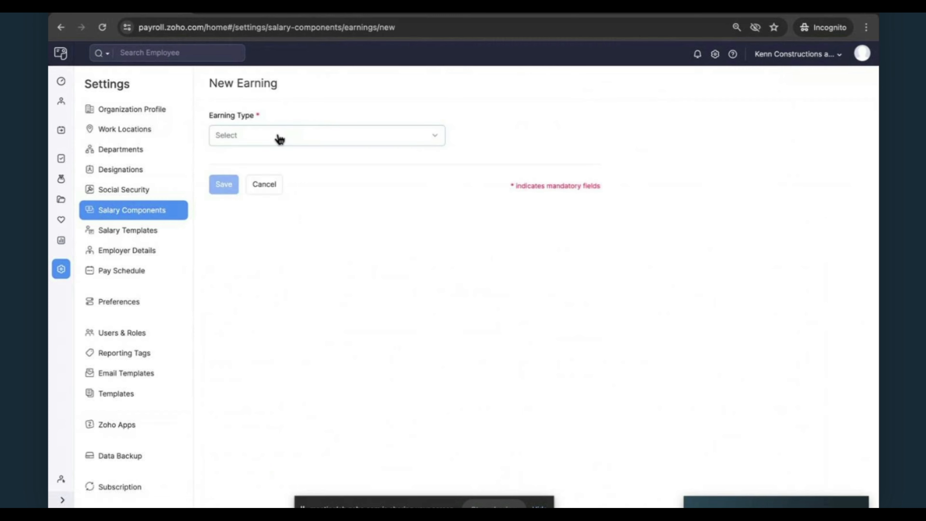
pyautogui.click(277, 137)
pyautogui.scroll(-2, 283, 264)
pyautogui.scroll(-3, 282, 263)
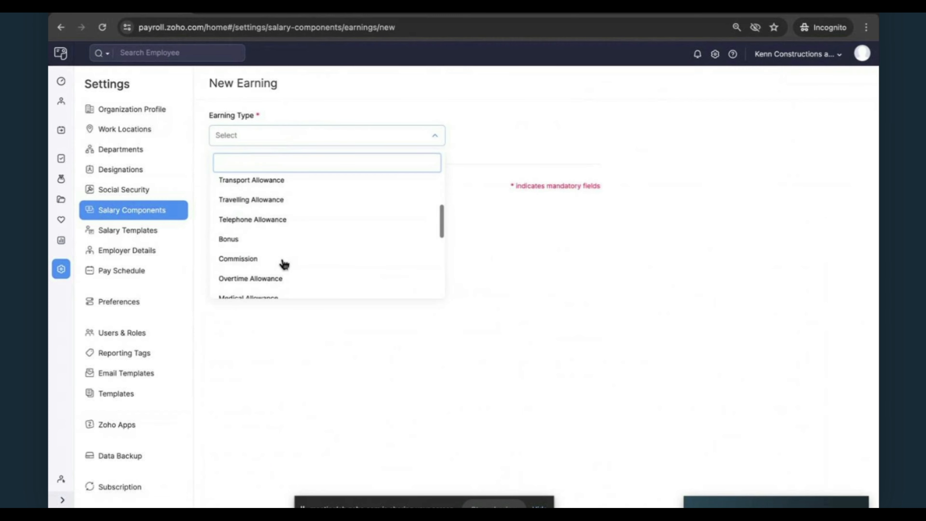
pyautogui.scroll(5, 270, 252)
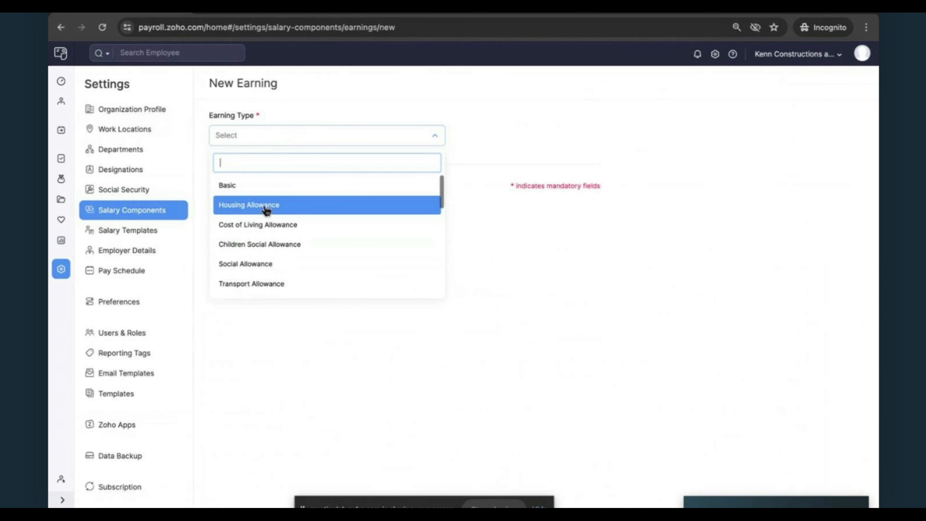
pyautogui.click(258, 288)
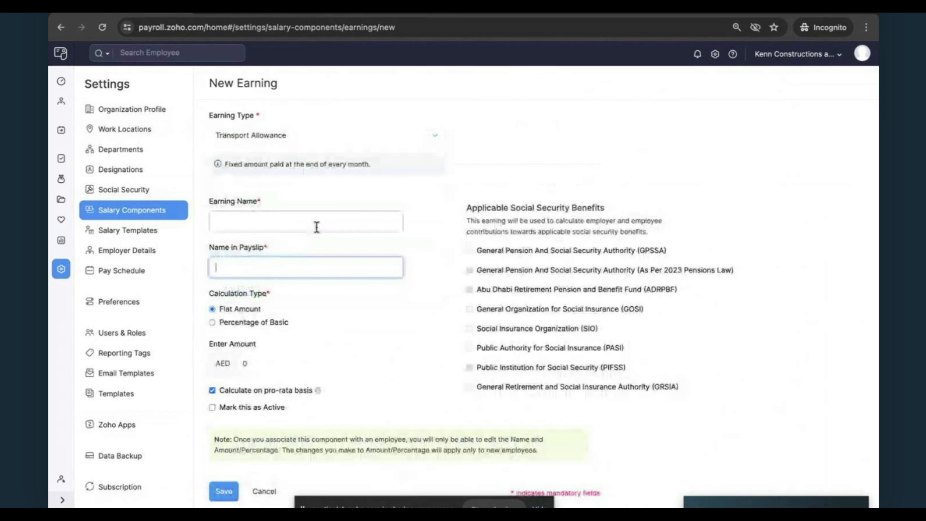
# Examine the new earning's name fields, the Percentage of Basic calculation type and the pro-rata option
pyautogui.click(263, 220)
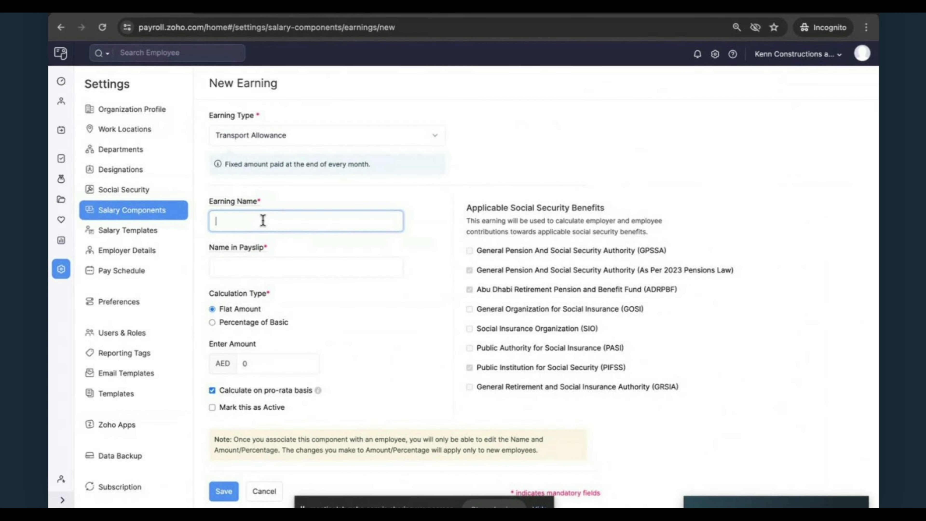
pyautogui.scroll(-1, 263, 288)
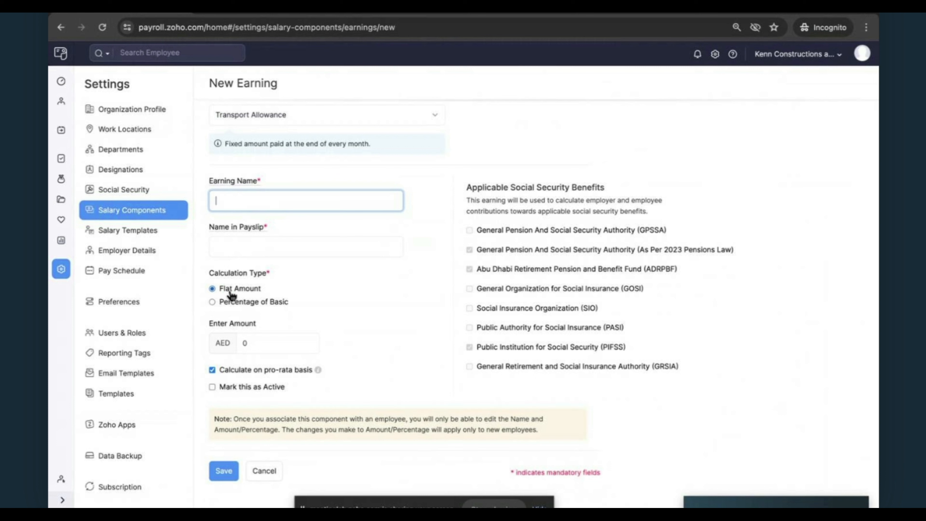
pyautogui.moveTo(217, 301); pyautogui.dragTo(300, 306)
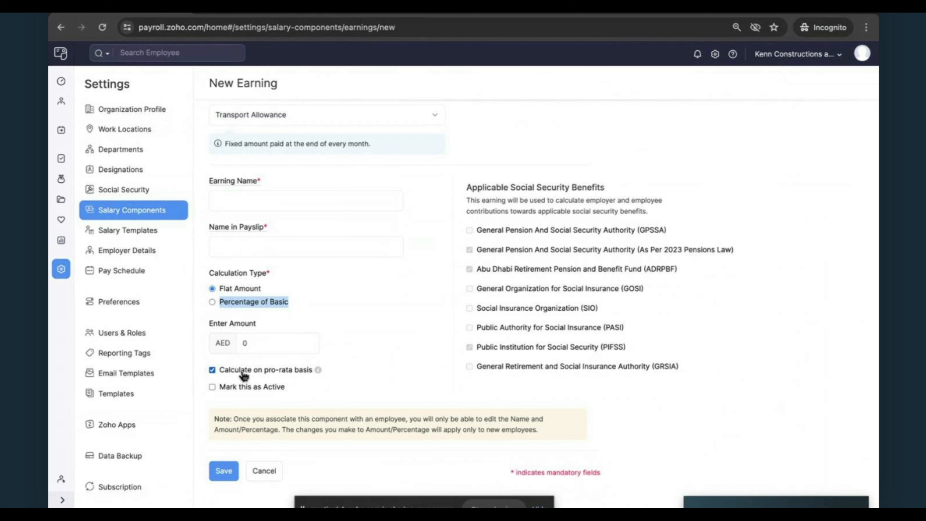
pyautogui.moveTo(241, 374); pyautogui.dragTo(308, 375)
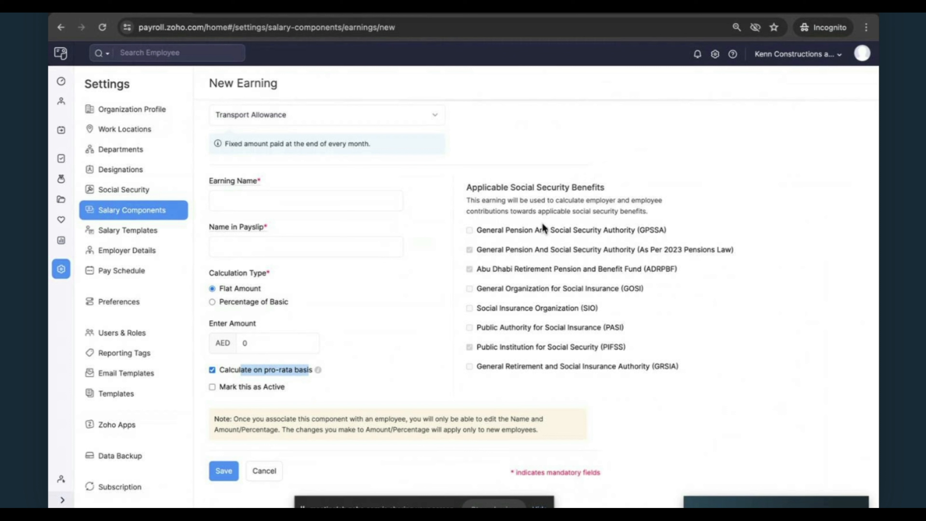
# Examine the social security benefits applicable to the Transport Allowance, including GPSSA under the 2023 Pensions Law and ADRPBF
pyautogui.click(479, 254)
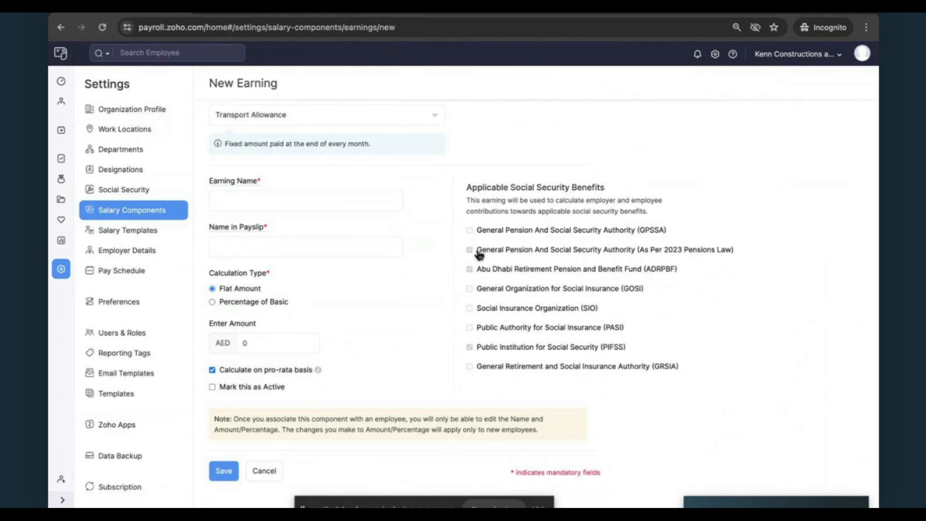
pyautogui.moveTo(479, 254); pyautogui.dragTo(729, 264)
pyautogui.moveTo(475, 269)
pyautogui.mouseDown()
pyautogui.moveTo(679, 273)
pyautogui.moveTo(476, 271)
pyautogui.mouseUp()
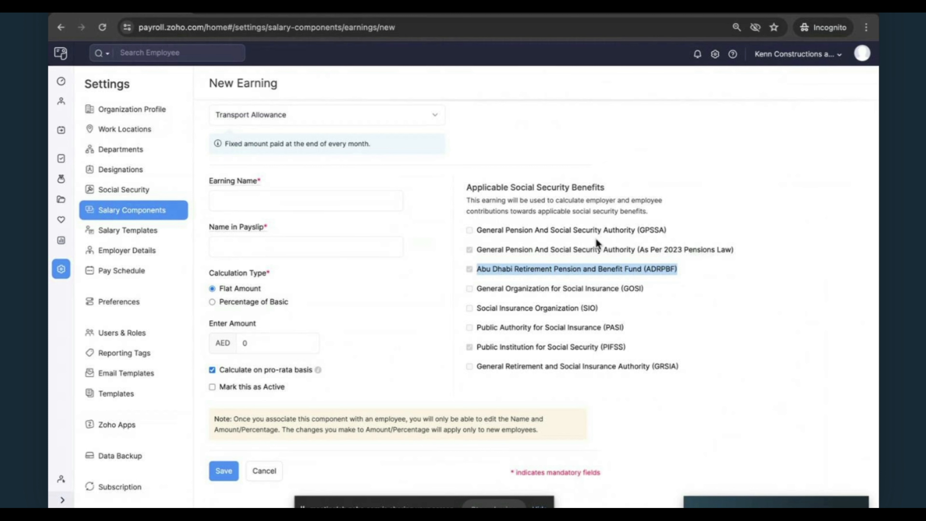
pyautogui.scroll(1, 374, 236)
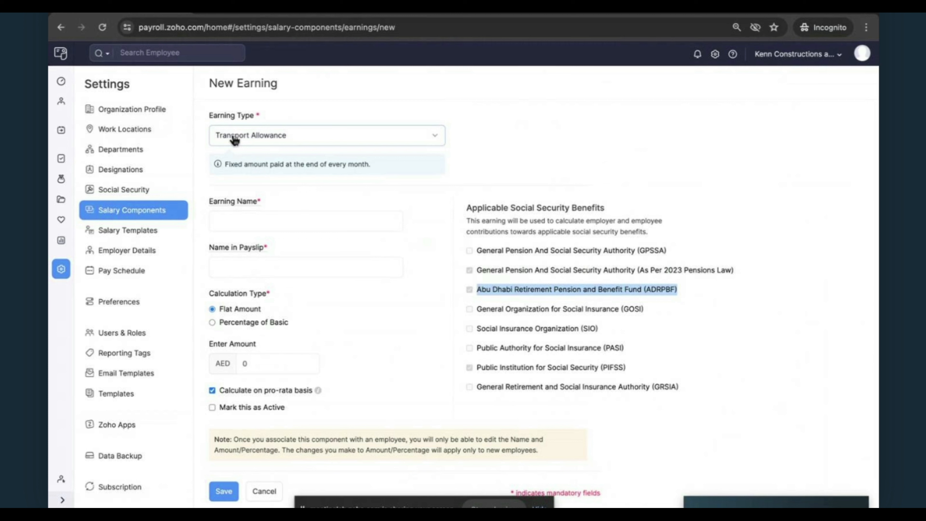
# Browse the other available earning types, and leave the new Transport Allowance earning without saving
pyautogui.click(274, 142)
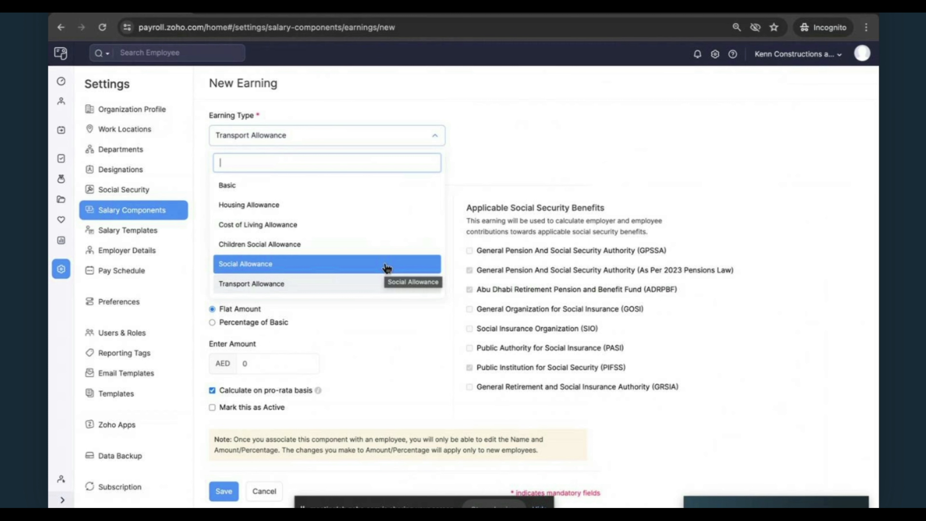
pyautogui.scroll(-1, 368, 288)
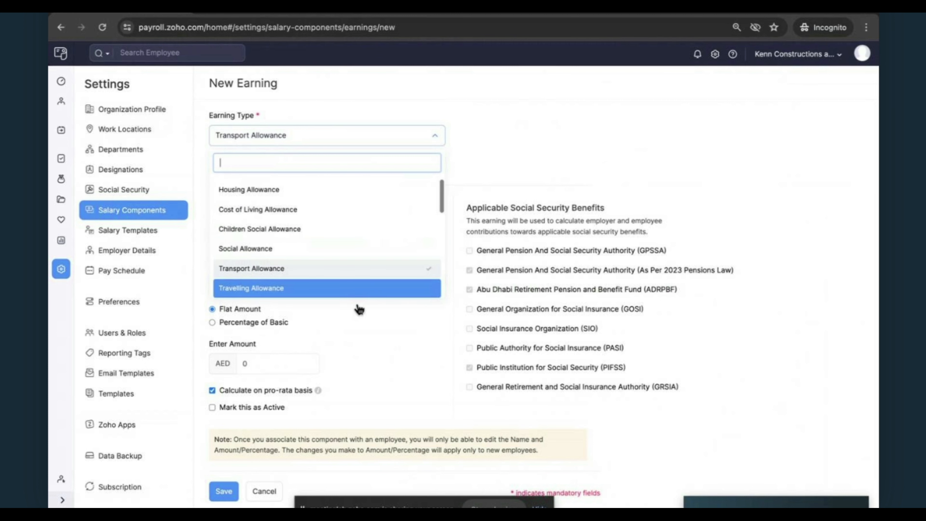
pyautogui.scroll(-1, 294, 479)
pyautogui.click(296, 241)
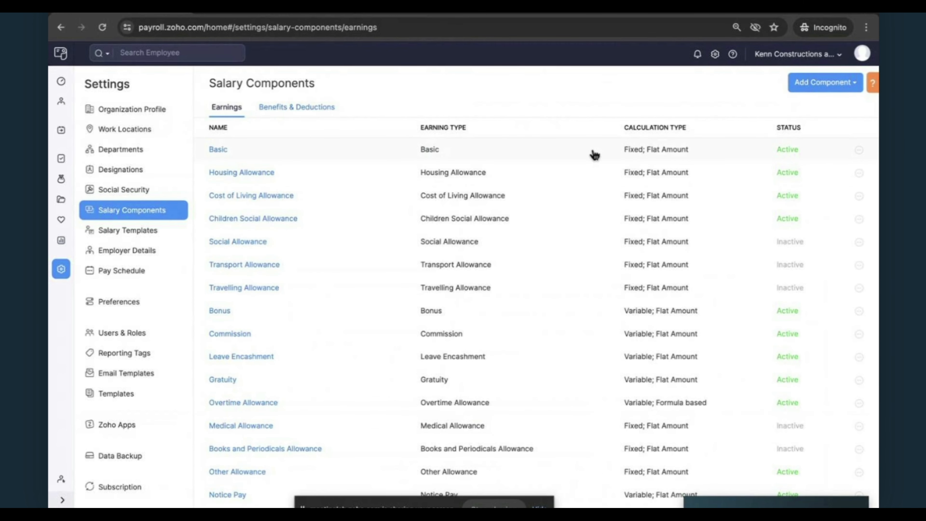
# Start another new earning and choose the Bonus type to view its scheduled-earning and active options
pyautogui.click(823, 83)
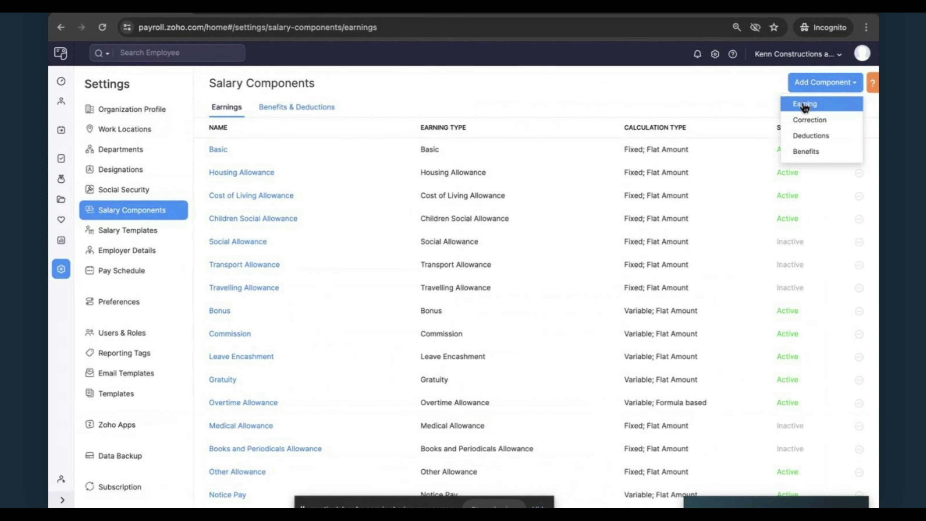
pyautogui.click(805, 106)
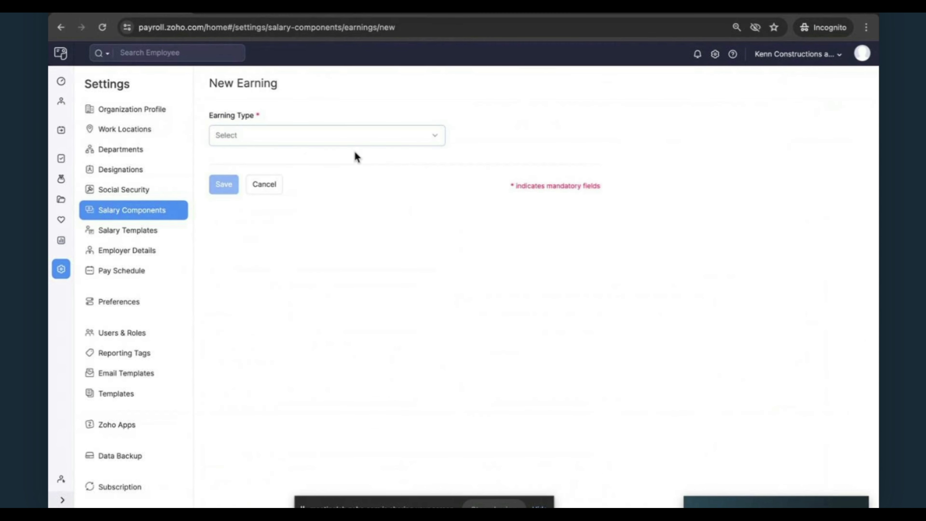
pyautogui.click(327, 141)
pyautogui.scroll(-3, 321, 221)
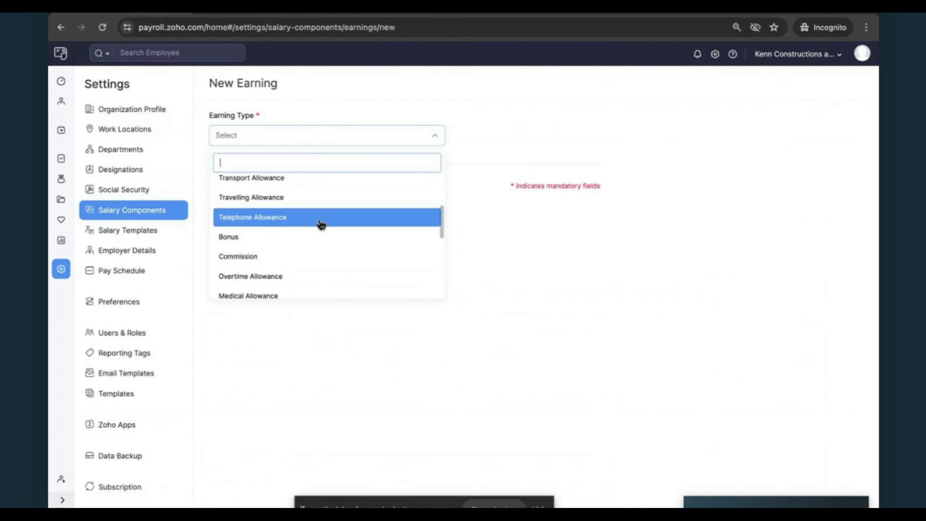
pyautogui.click(303, 237)
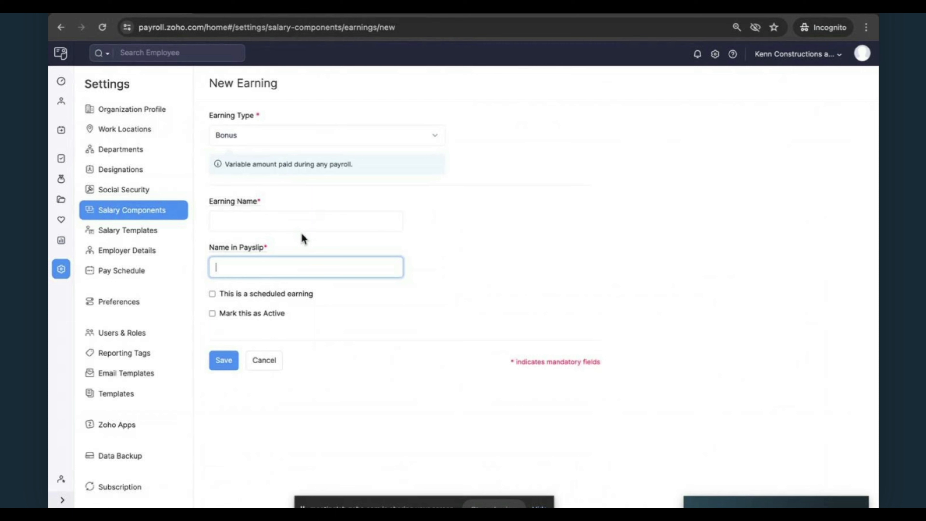
# Browse the remaining earning types, and switch the new earning to Custom Allowance
pyautogui.click(296, 144)
pyautogui.scroll(-5, 296, 245)
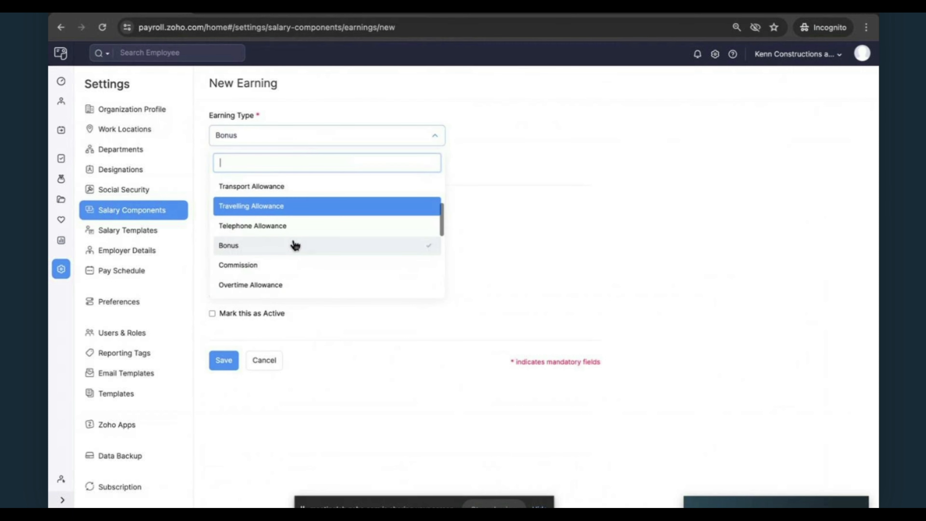
pyautogui.scroll(-1, 296, 245)
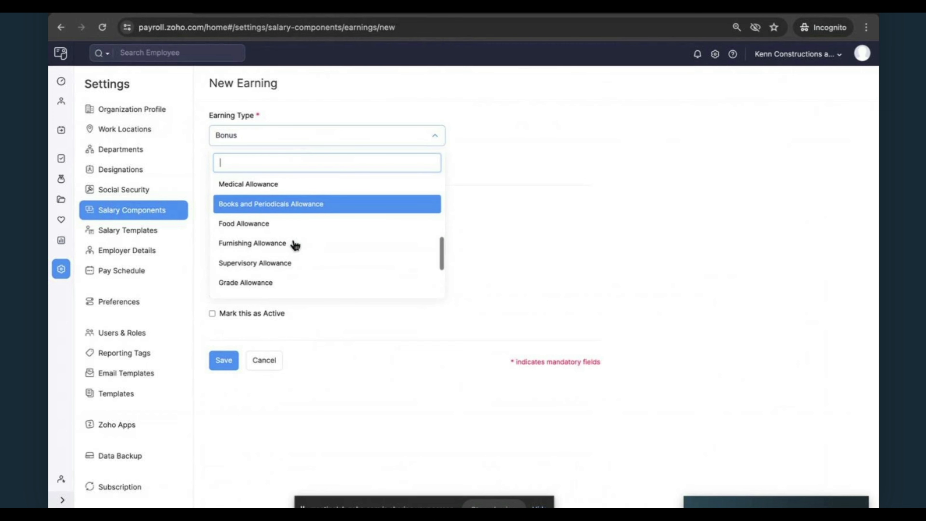
pyautogui.scroll(-2, 295, 245)
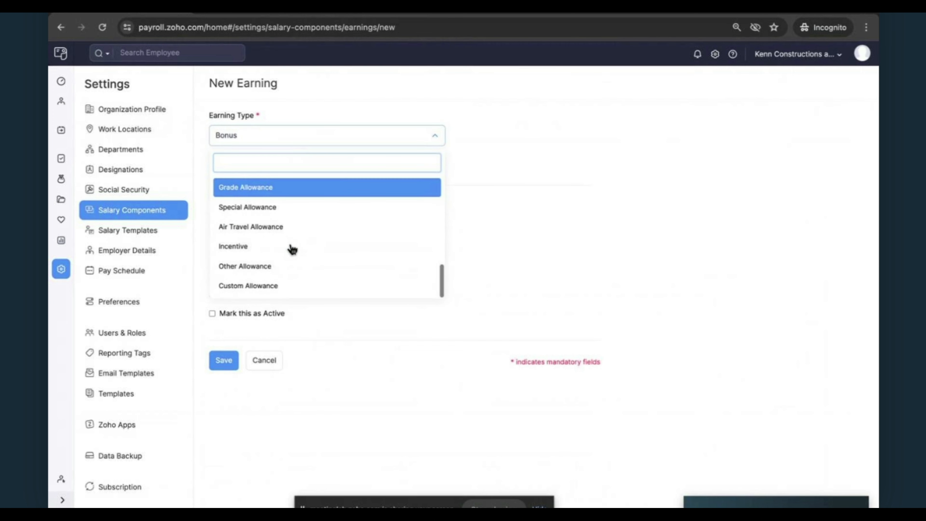
pyautogui.click(274, 287)
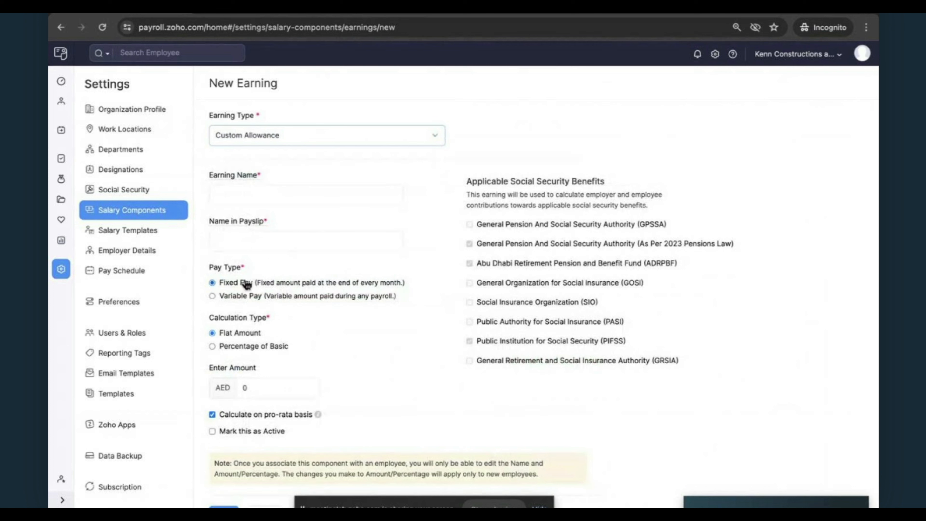
# Compare the custom allowance's Fixed Pay and Variable Pay types, and examine the Custom Formula calculation for variable pay
pyautogui.click(270, 296)
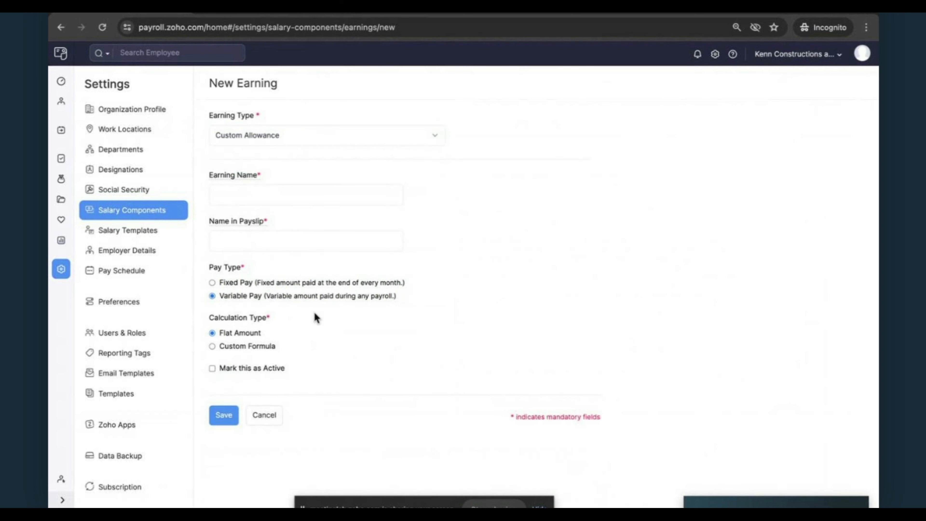
pyautogui.click(249, 286)
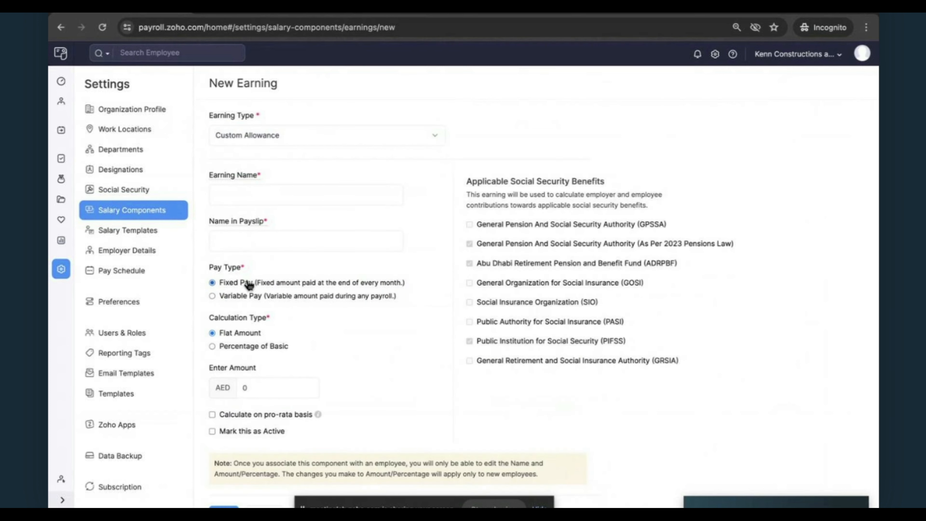
pyautogui.click(248, 300)
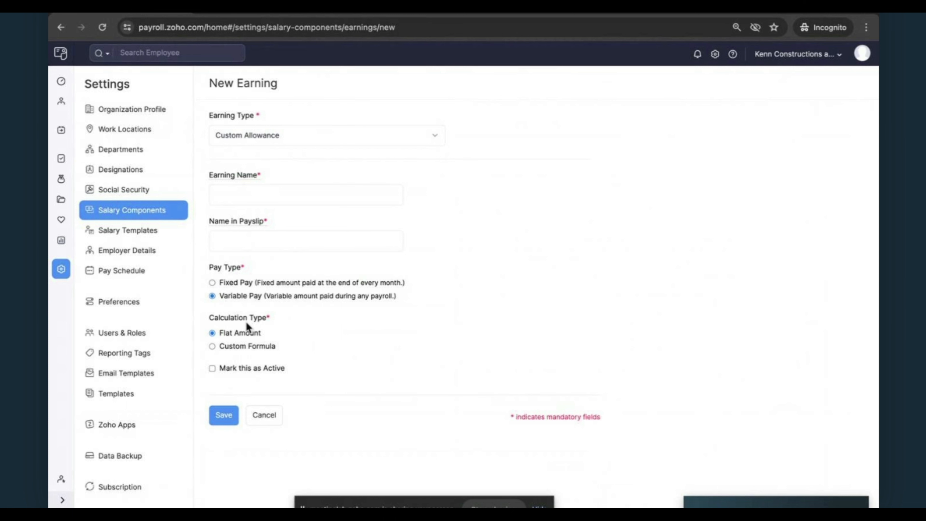
pyautogui.click(240, 351)
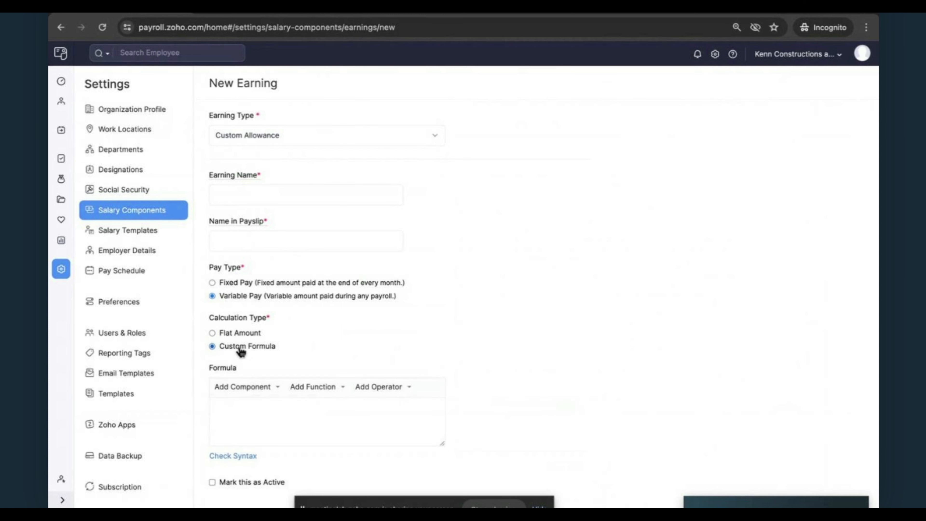
pyautogui.click(285, 405)
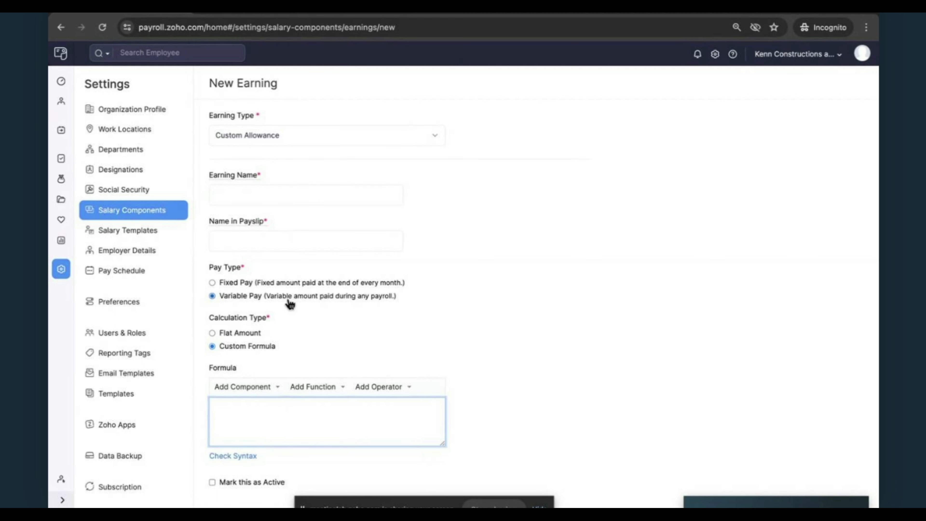
pyautogui.moveTo(219, 346); pyautogui.dragTo(300, 352)
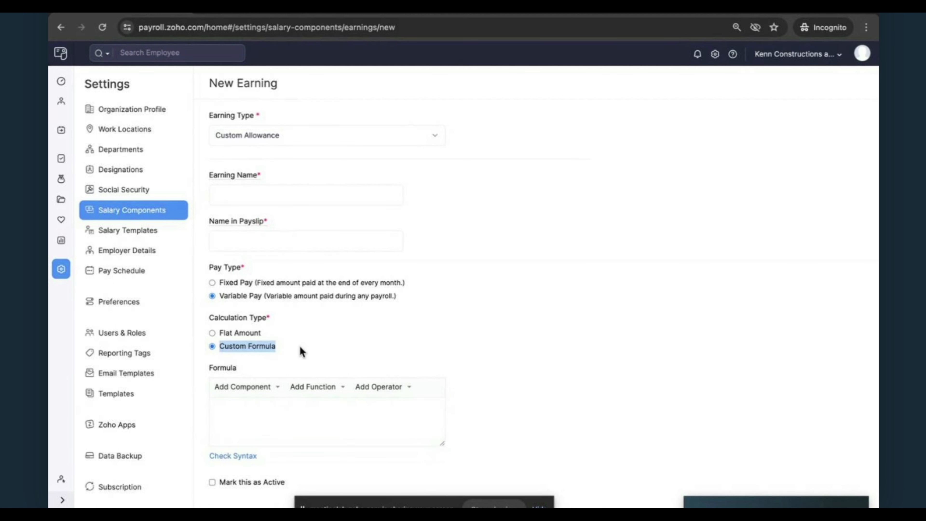
# Search the earning types for "overt" and switch the new earning to Overtime Allowance
pyautogui.click(347, 144)
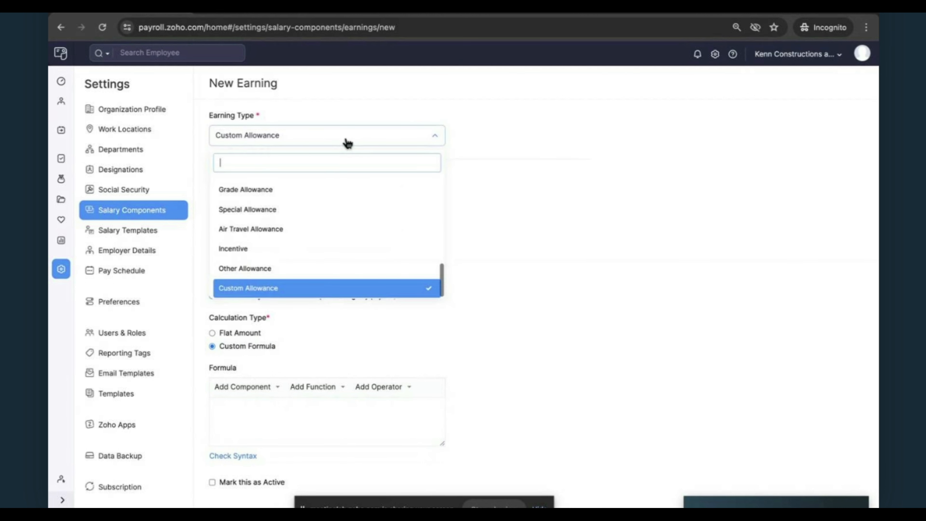
pyautogui.scroll(1, 261, 183)
pyautogui.write('overt')
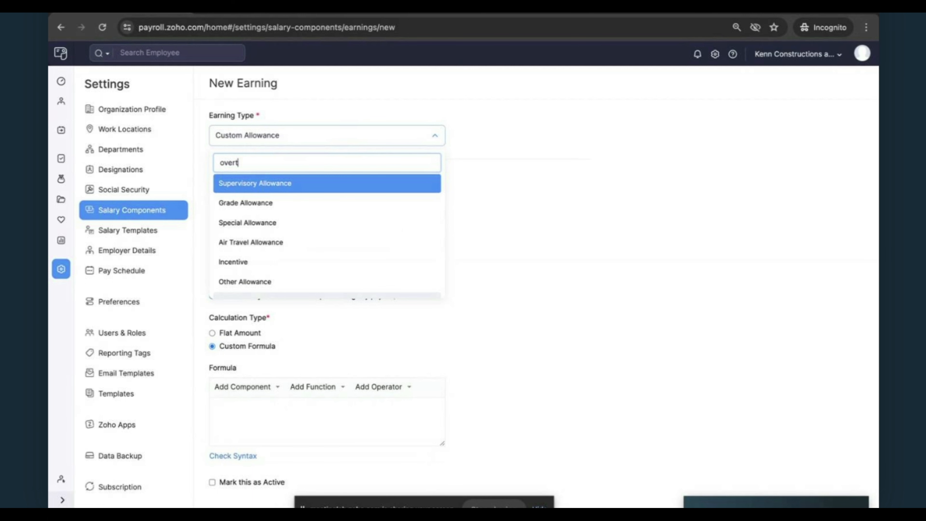
pyautogui.click(268, 186)
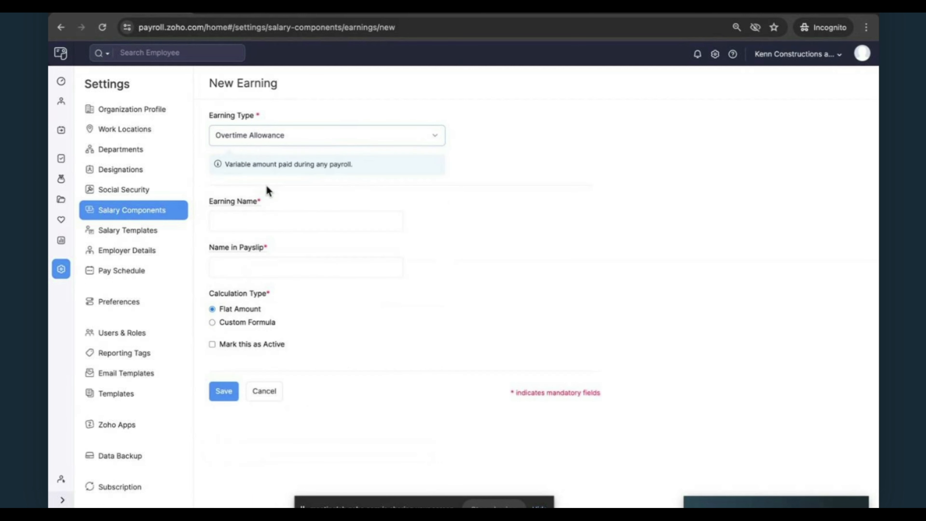
# Examine the Overtime Allowance's custom formula, especially its no_of_hours term, and leave the new earning without saving
pyautogui.click(239, 328)
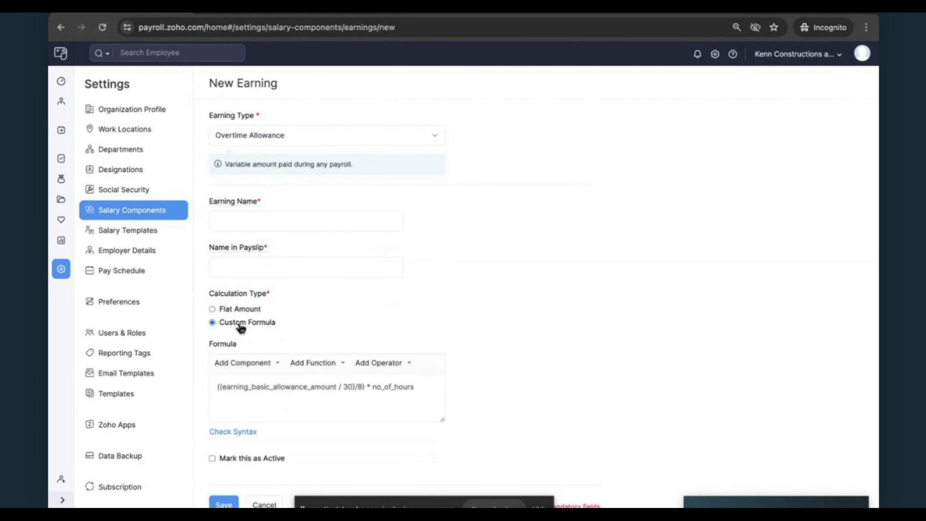
pyautogui.scroll(-1, 240, 328)
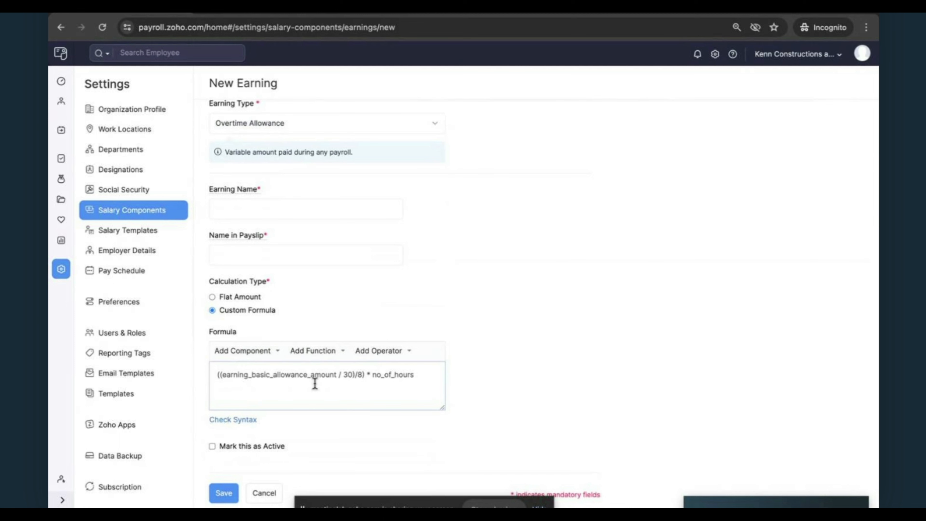
pyautogui.moveTo(373, 375); pyautogui.dragTo(418, 374)
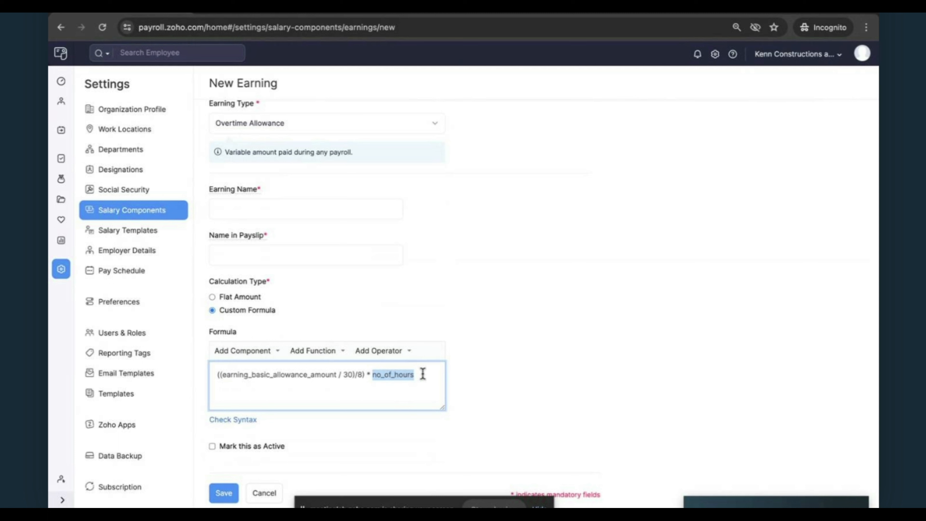
pyautogui.click(265, 493)
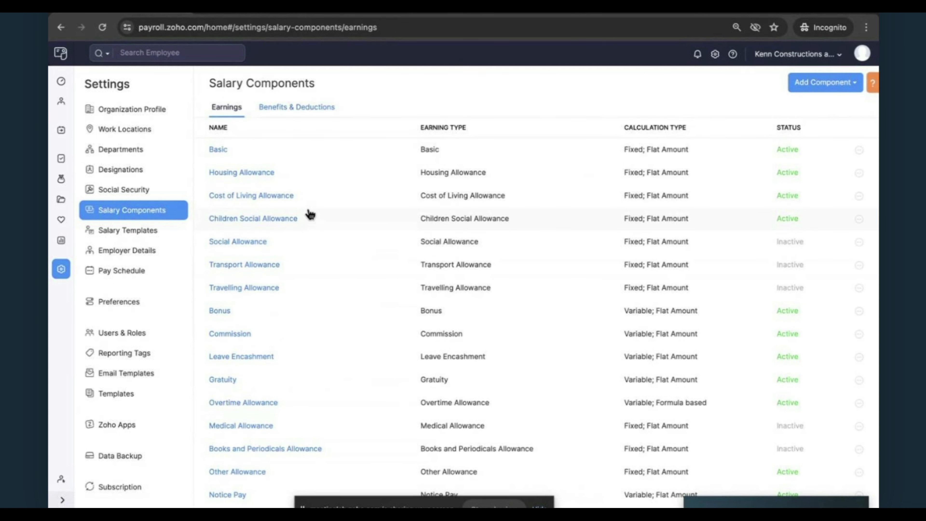
# Review the benefits and deductions among the salary components, and view which component kinds can be added
pyautogui.click(295, 108)
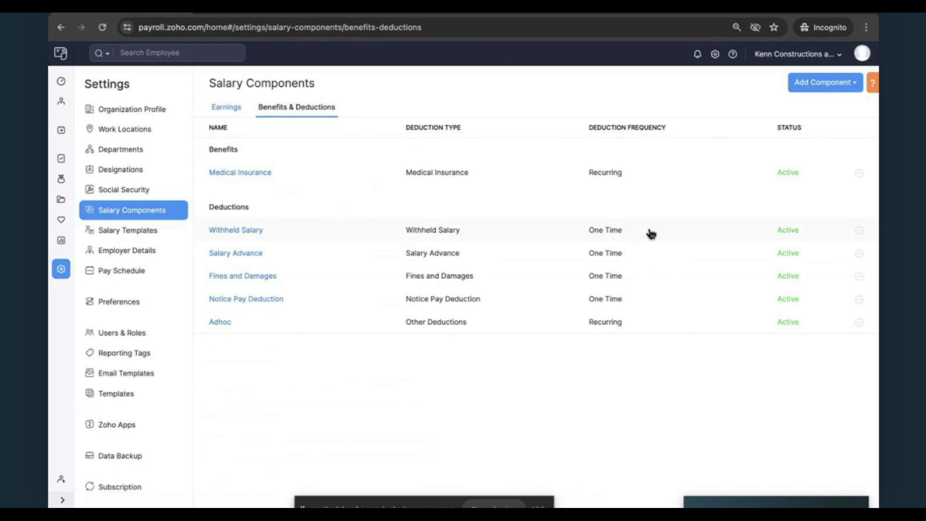
pyautogui.click(805, 84)
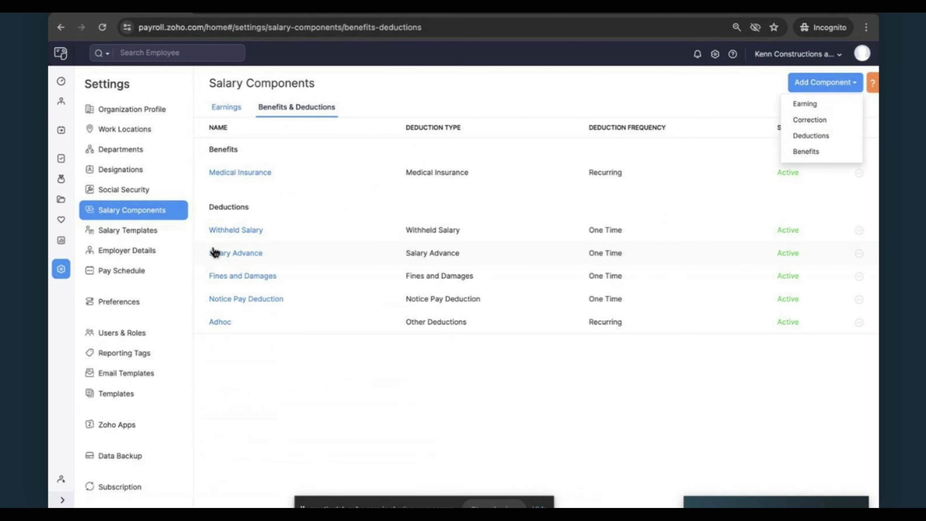
# Try a new salary template with Housing Allowance and Cost of Living Allowance, and discard it
pyautogui.click(147, 235)
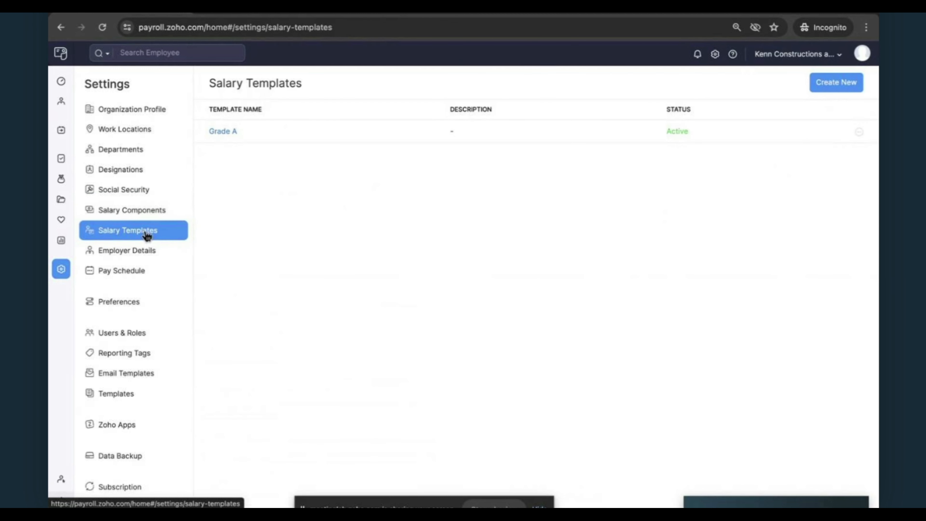
pyautogui.click(827, 91)
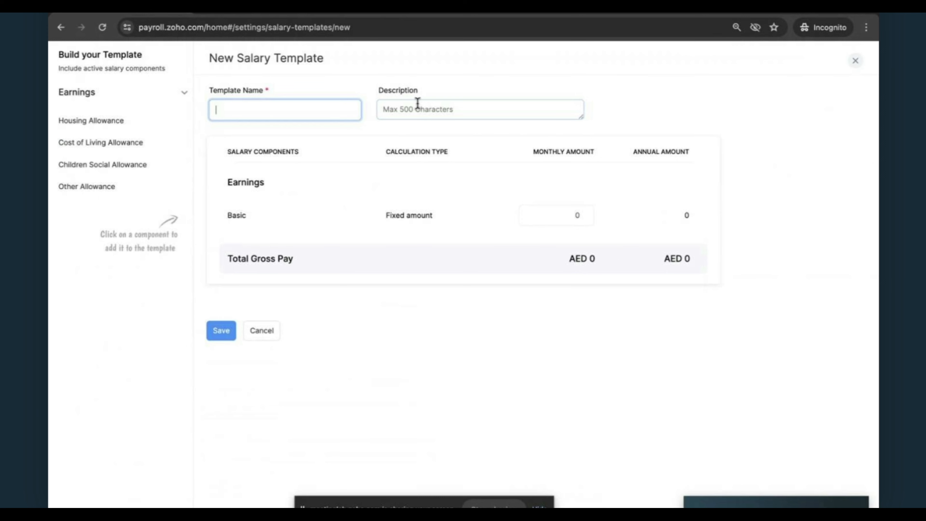
pyautogui.click(105, 123)
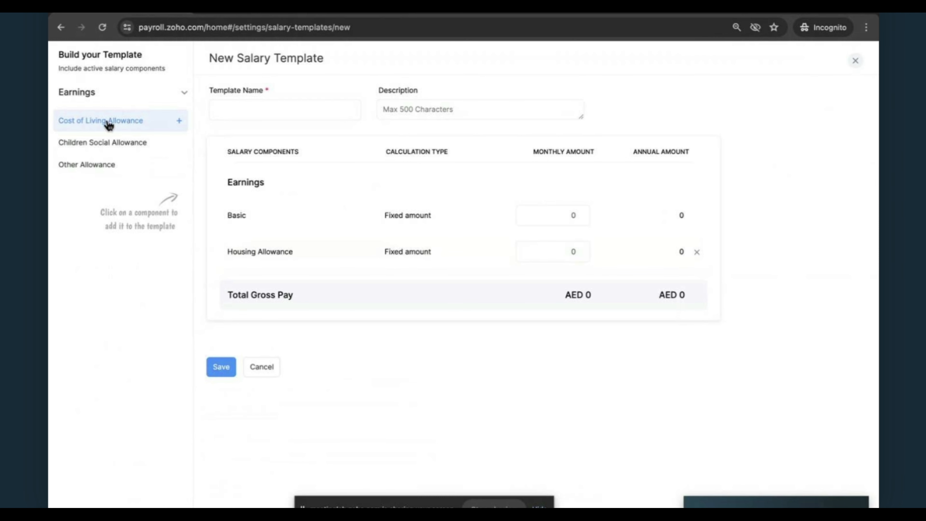
pyautogui.click(109, 124)
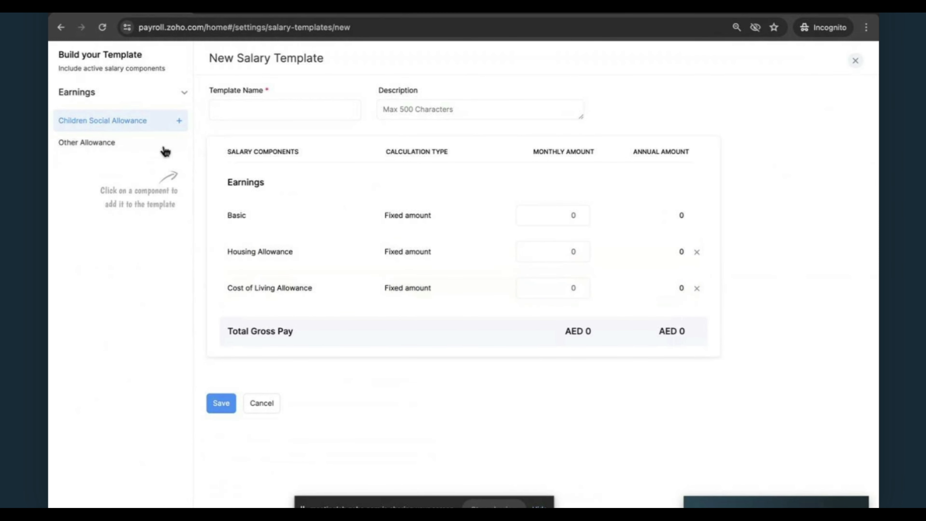
pyautogui.click(855, 62)
pyautogui.click(427, 116)
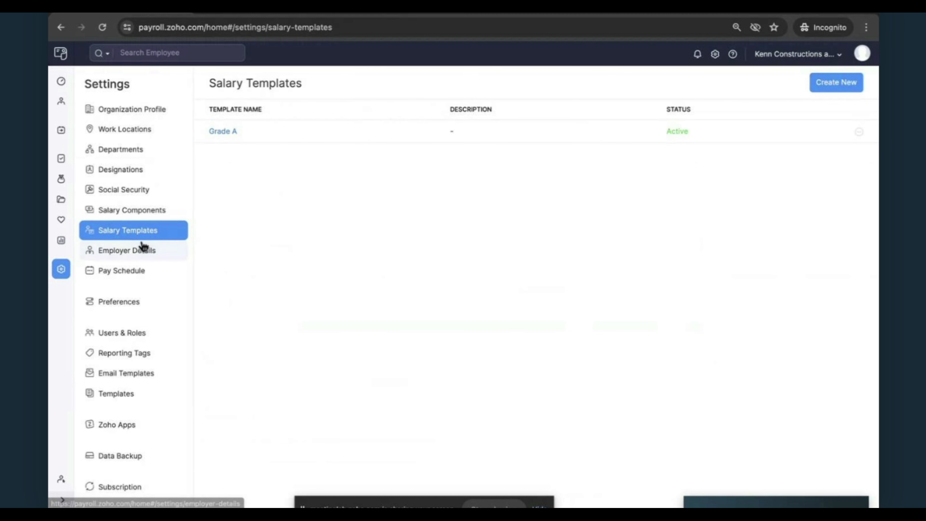
# Review the employer details used for the SIF file, and the pay schedule including its first pay period
pyautogui.click(140, 257)
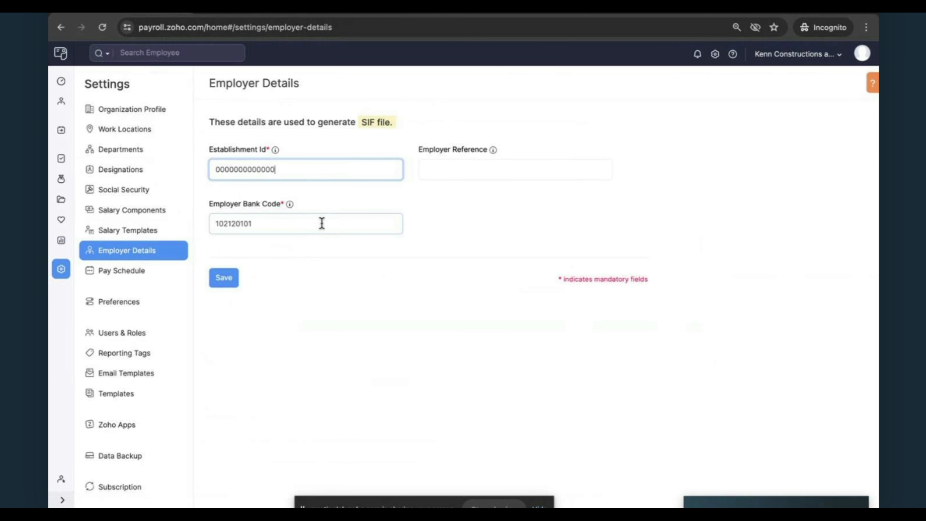
pyautogui.click(132, 272)
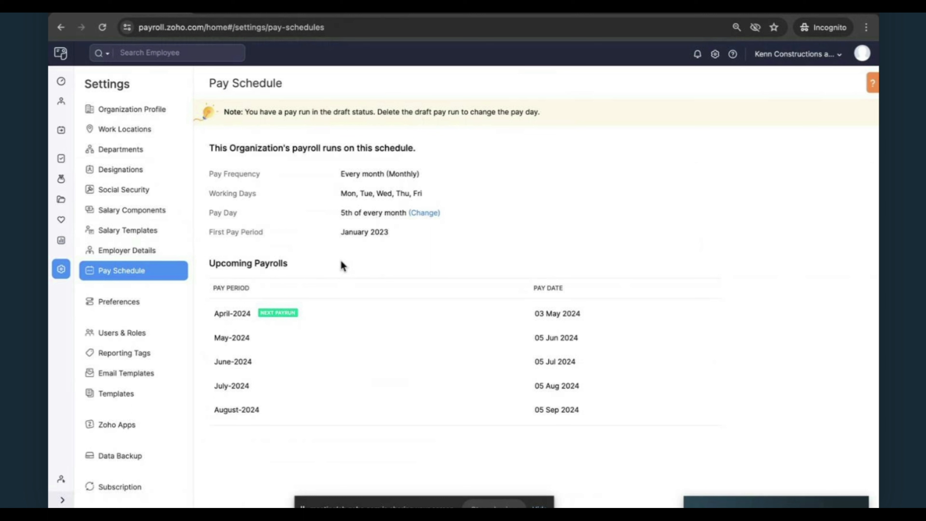
pyautogui.moveTo(337, 234); pyautogui.dragTo(409, 240)
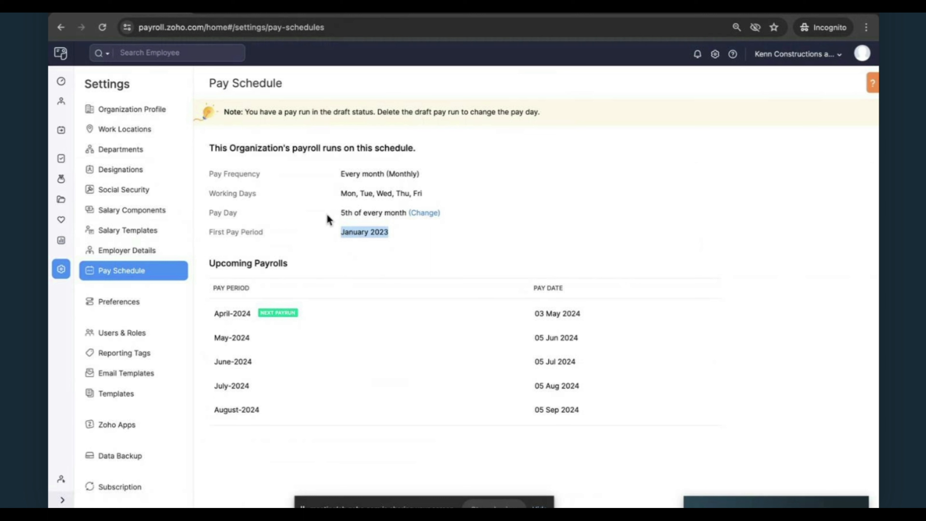
# Review the Employee Portal preferences, and check the bulk portal options for a temporarily selected employee in the active employees list
pyautogui.click(128, 302)
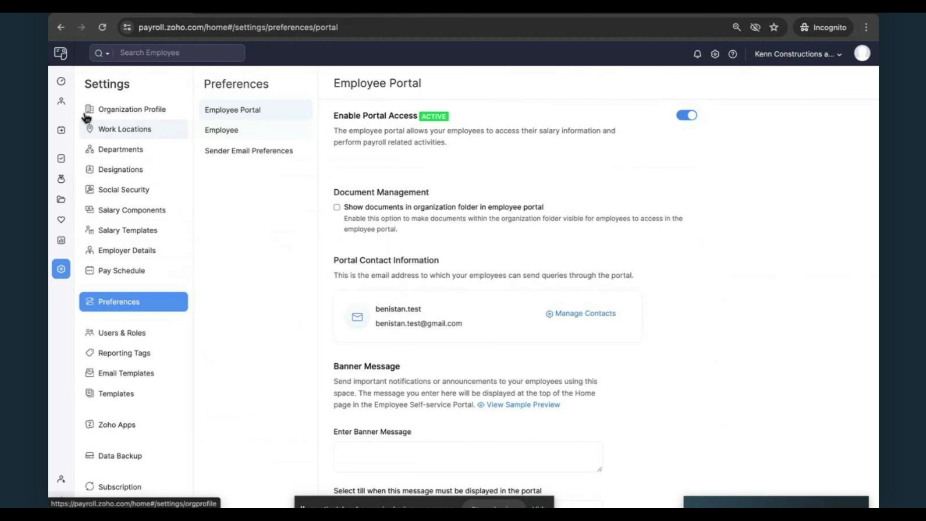
pyautogui.click(61, 102)
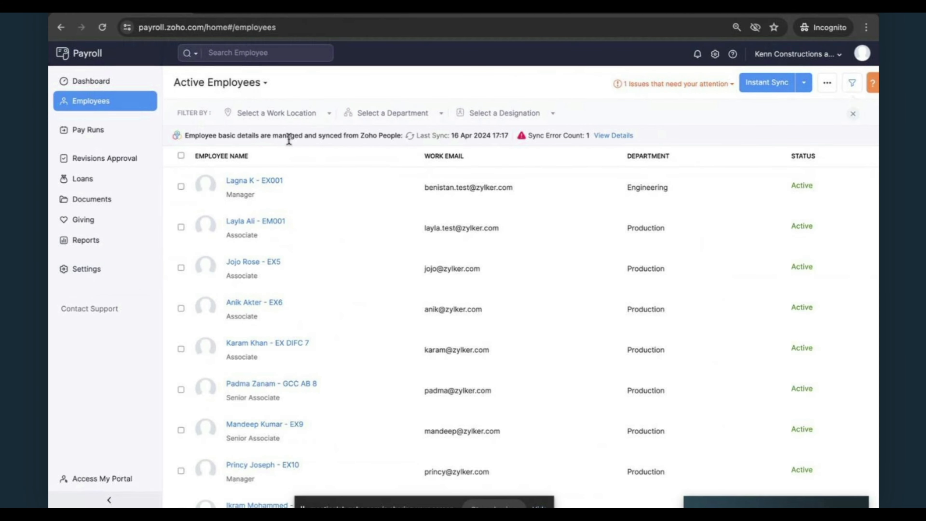
pyautogui.click(181, 187)
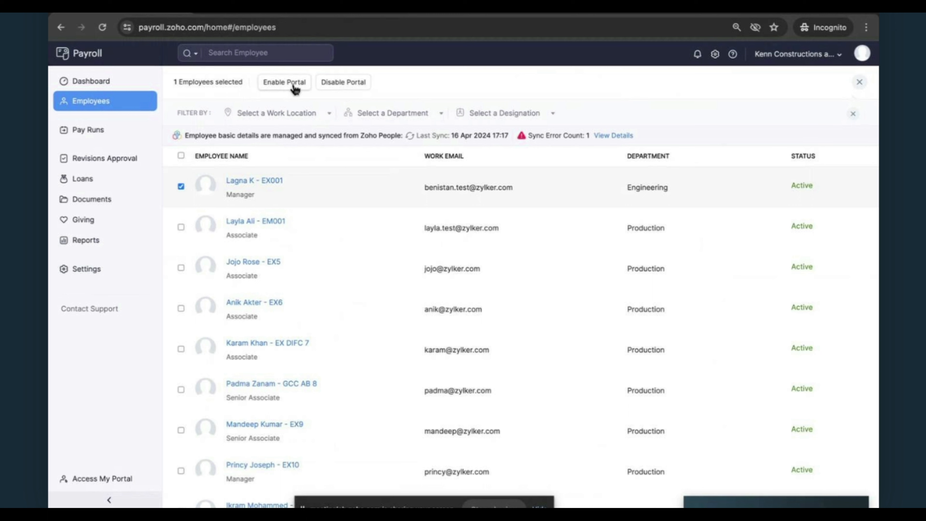
pyautogui.click(182, 187)
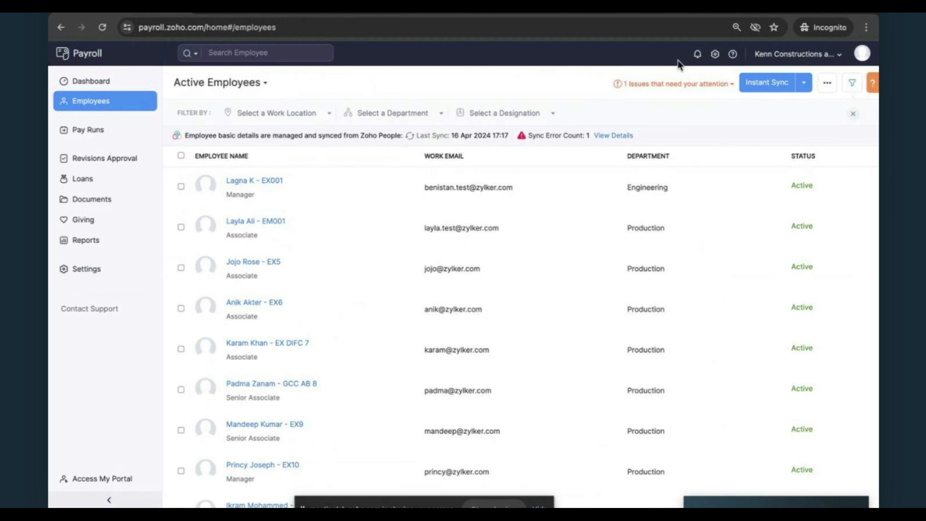
# Review the Employee Portal's document visibility preference, and view the organization and employee folders under Documents
pyautogui.click(715, 55)
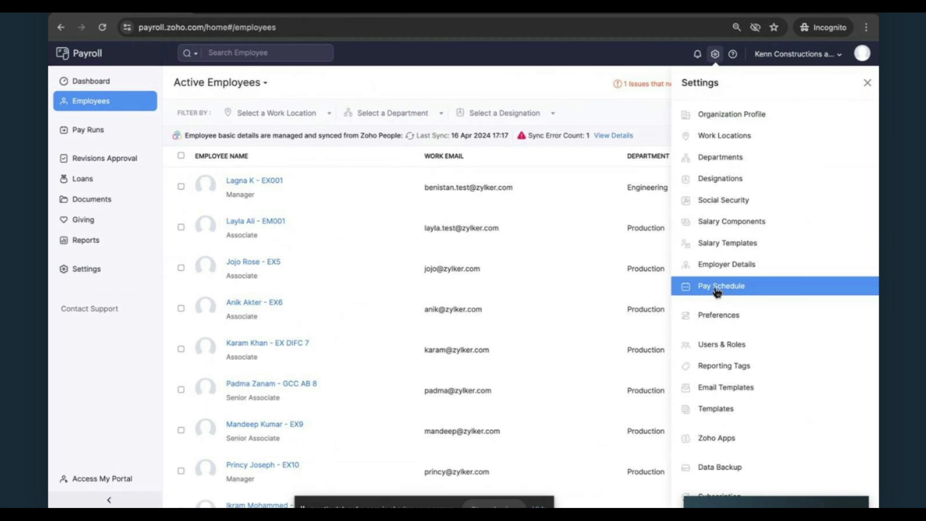
pyautogui.click(713, 316)
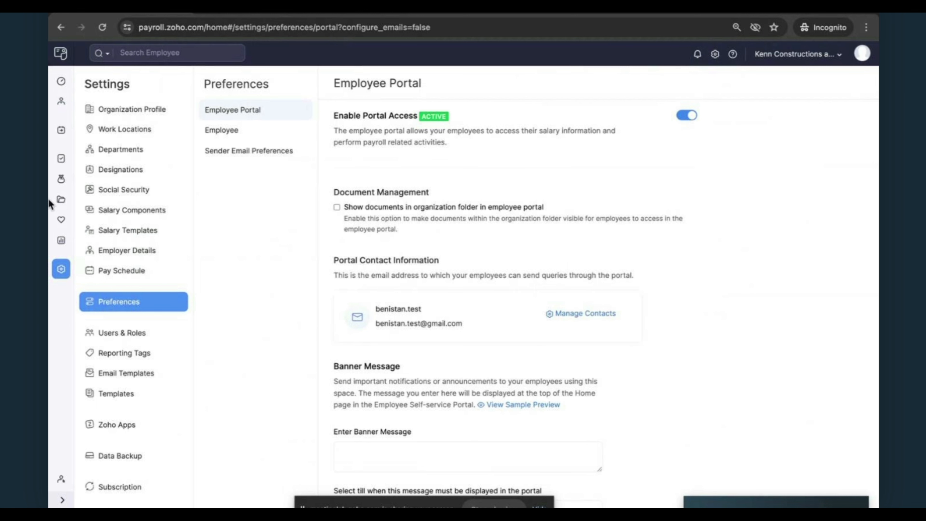
pyautogui.click(65, 203)
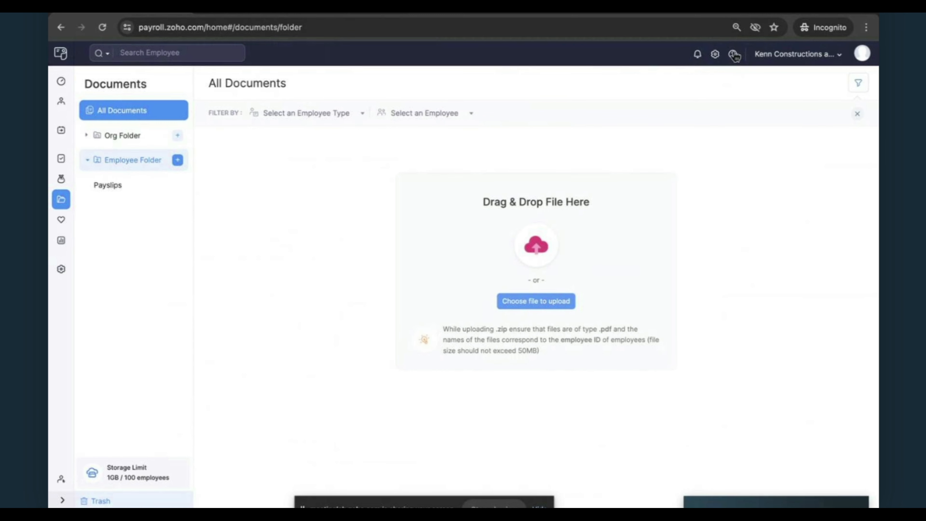
# Try 24 Apr 2024 as the banner message's display end date in the Employee Portal preferences
pyautogui.click(715, 55)
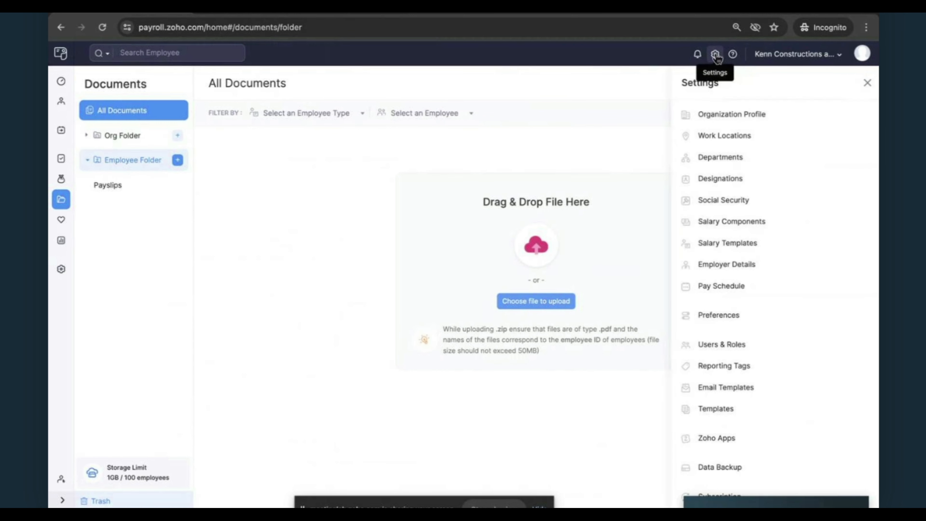
pyautogui.click(740, 316)
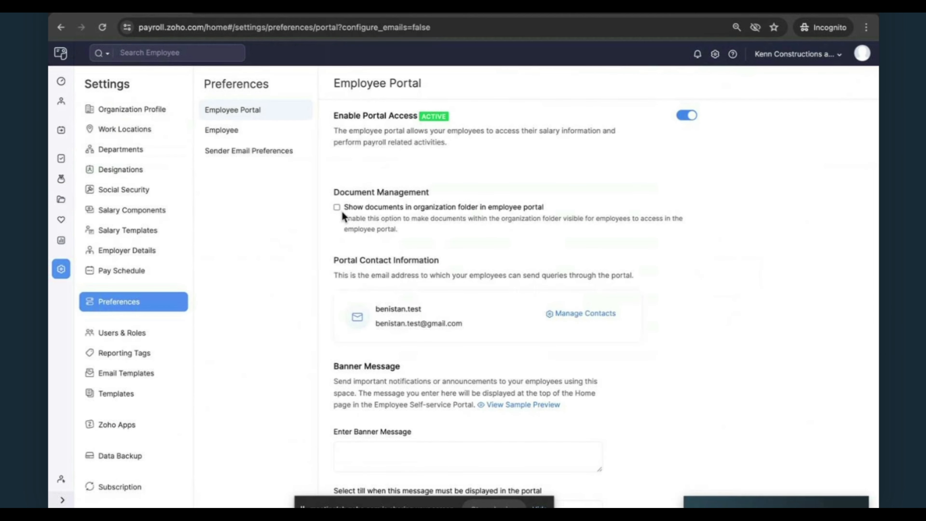
pyautogui.scroll(-3, 453, 381)
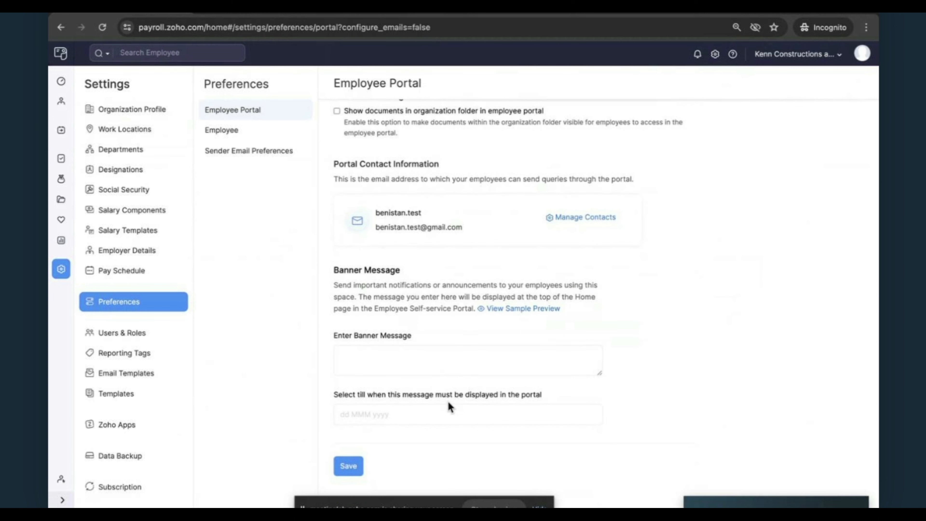
pyautogui.click(413, 359)
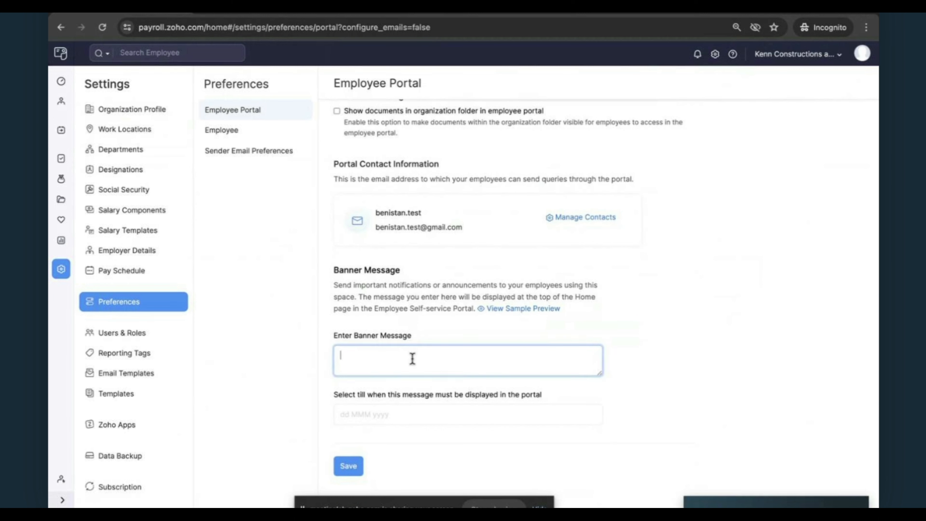
pyautogui.click(410, 416)
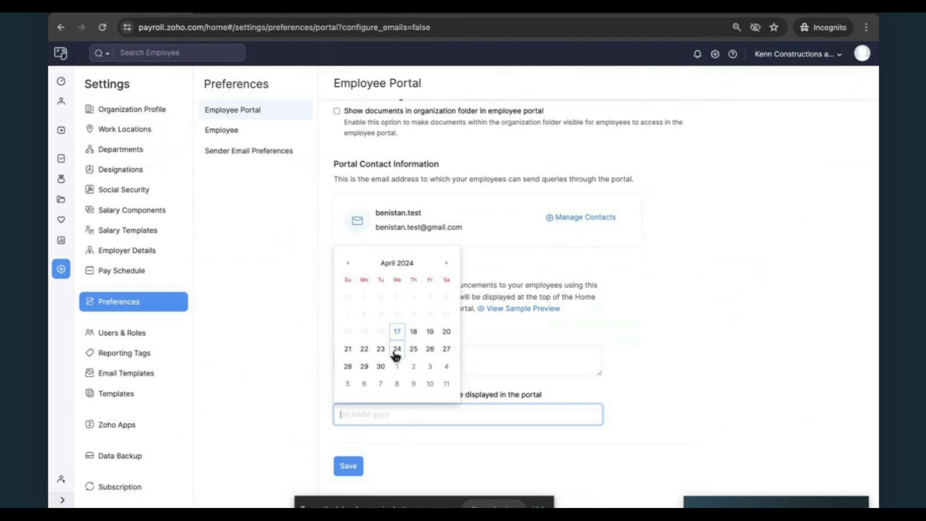
pyautogui.click(392, 352)
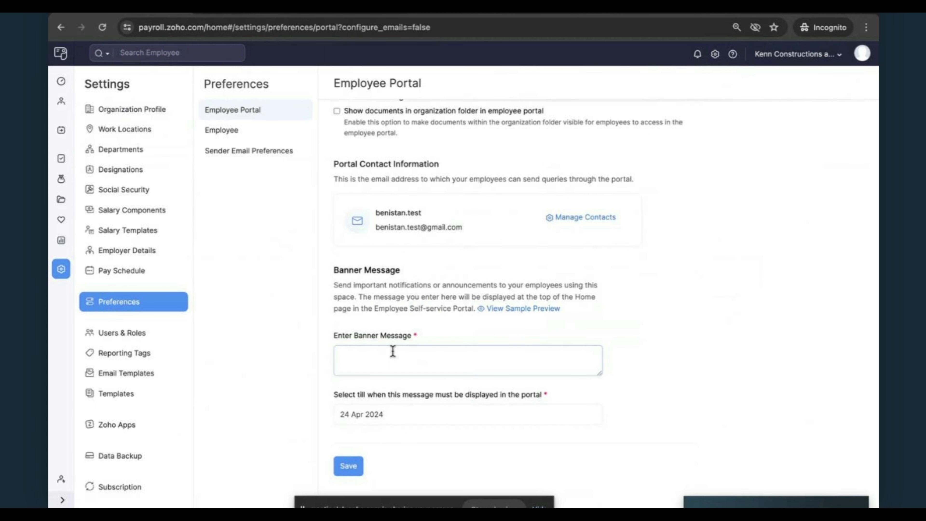
pyautogui.scroll(3, 446, 296)
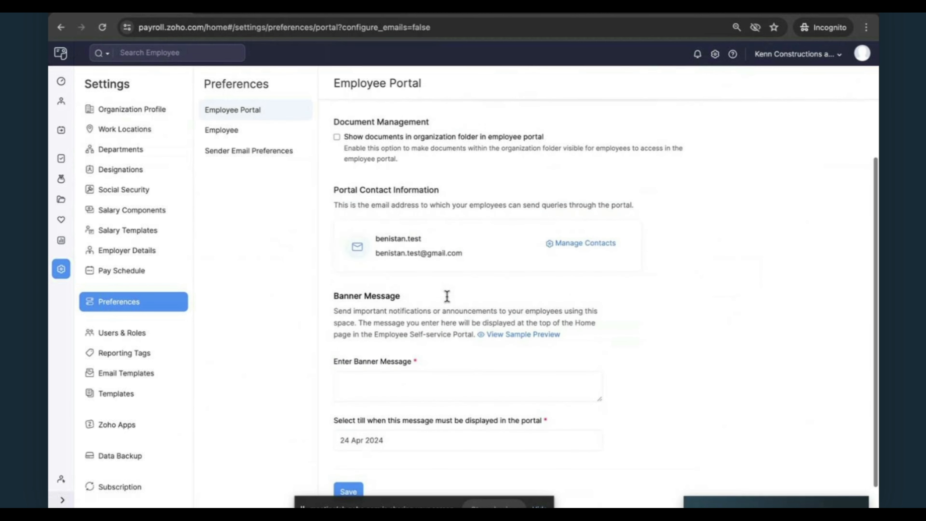
# Review the employee custom field preferences, and the lists of payroll users and roles
pyautogui.click(257, 136)
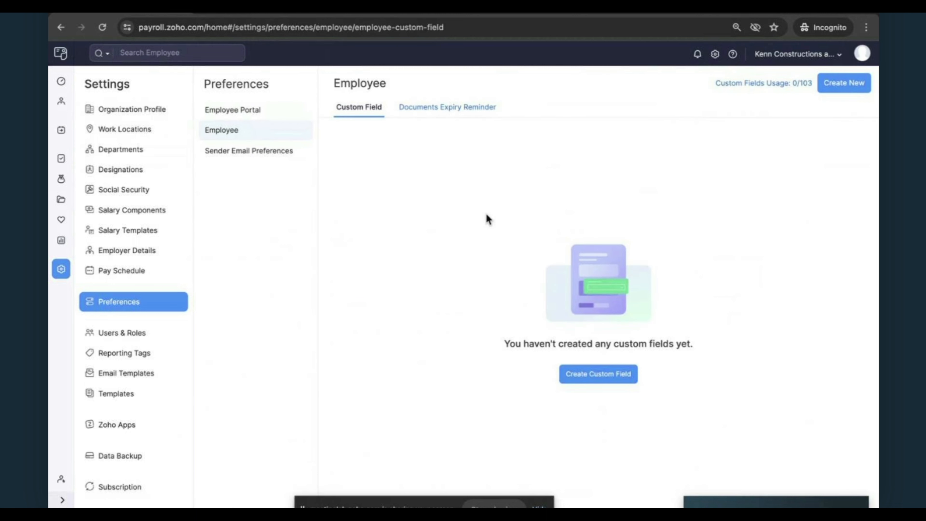
pyautogui.click(128, 332)
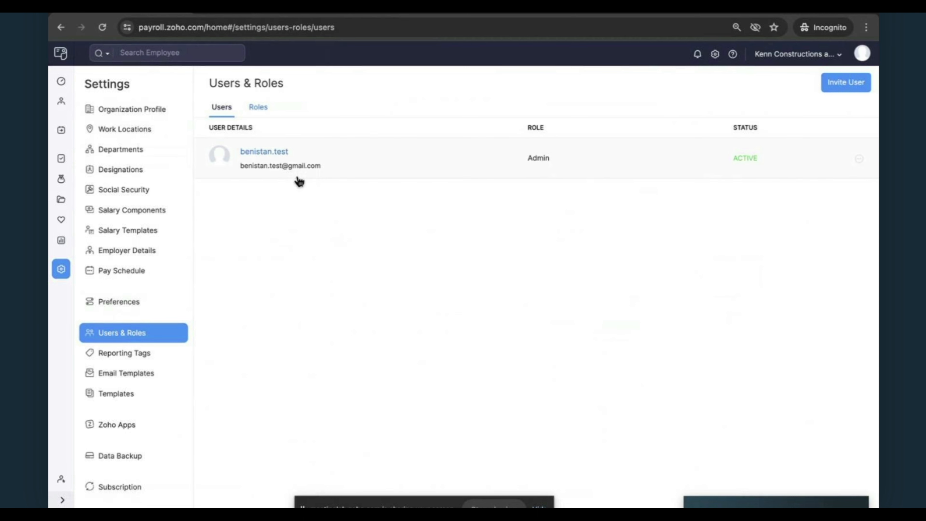
pyautogui.click(261, 109)
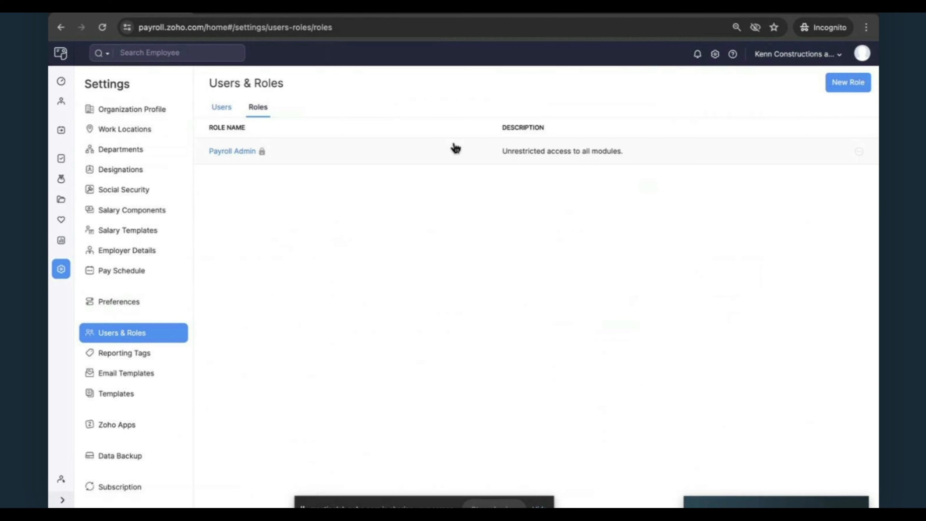
# Open a new role and examine its permission options for employees, payroll runs, approvals and settings
pyautogui.click(848, 83)
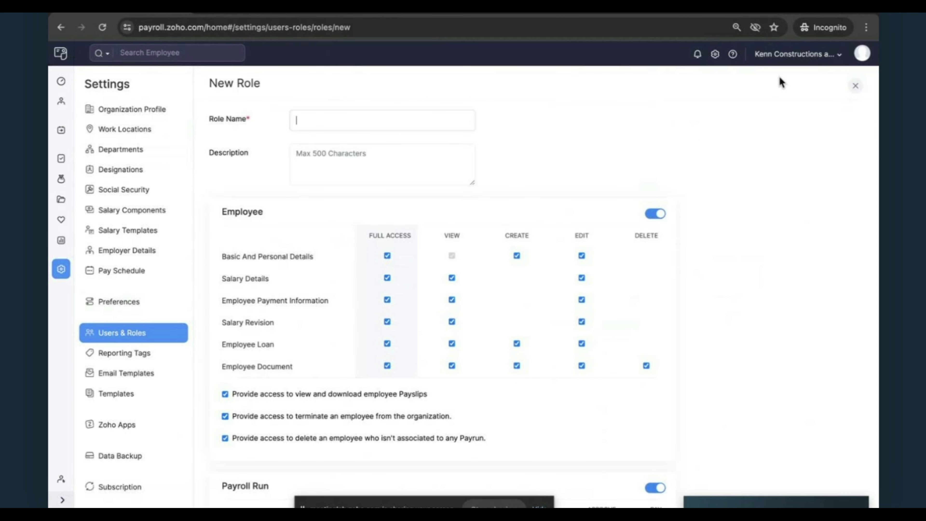
pyautogui.scroll(-1, 449, 215)
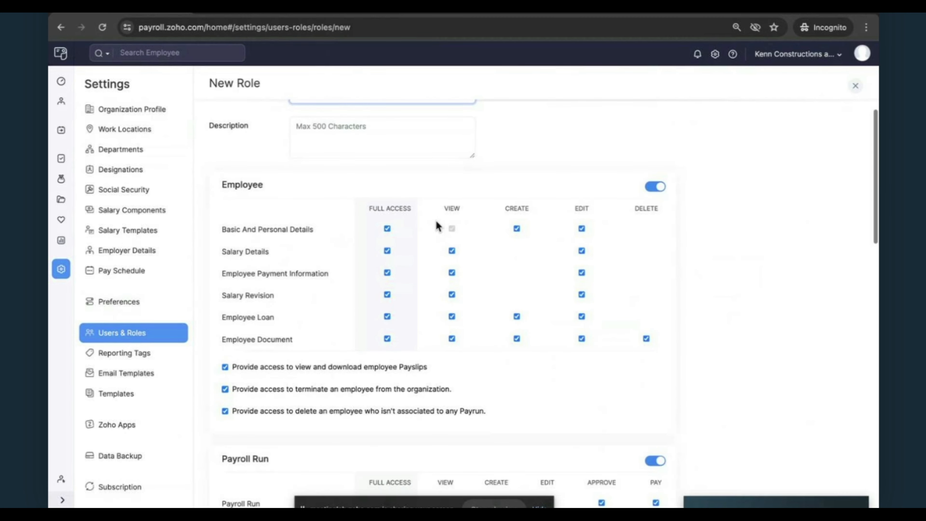
pyautogui.scroll(-5, 437, 226)
pyautogui.scroll(3, 438, 226)
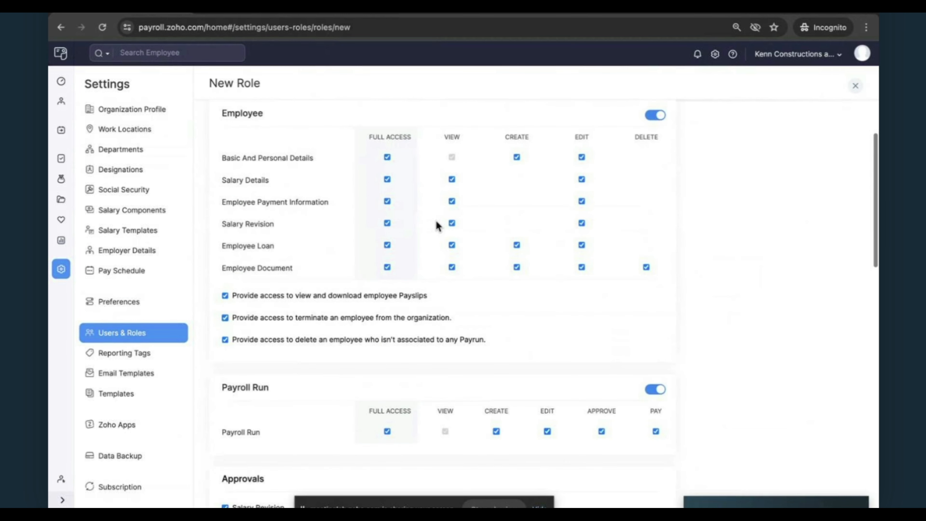
pyautogui.scroll(2, 438, 226)
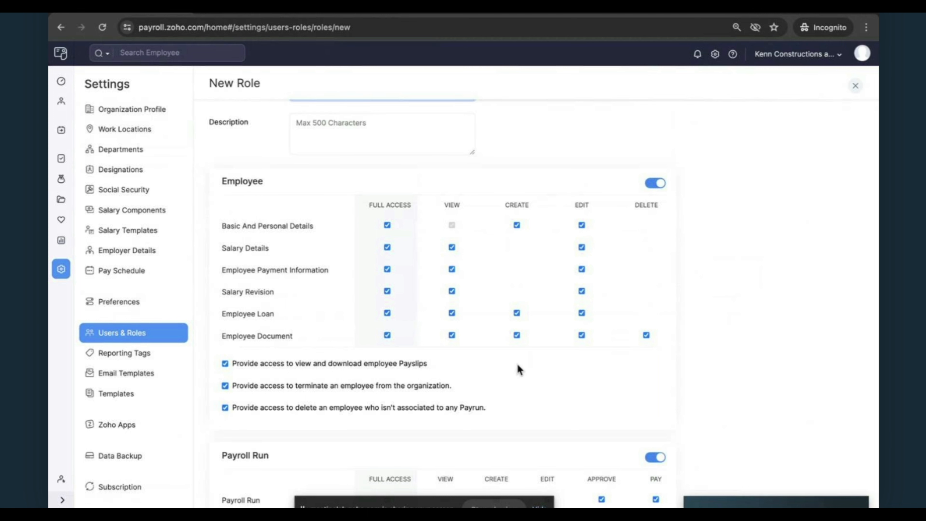
pyautogui.scroll(-8, 517, 367)
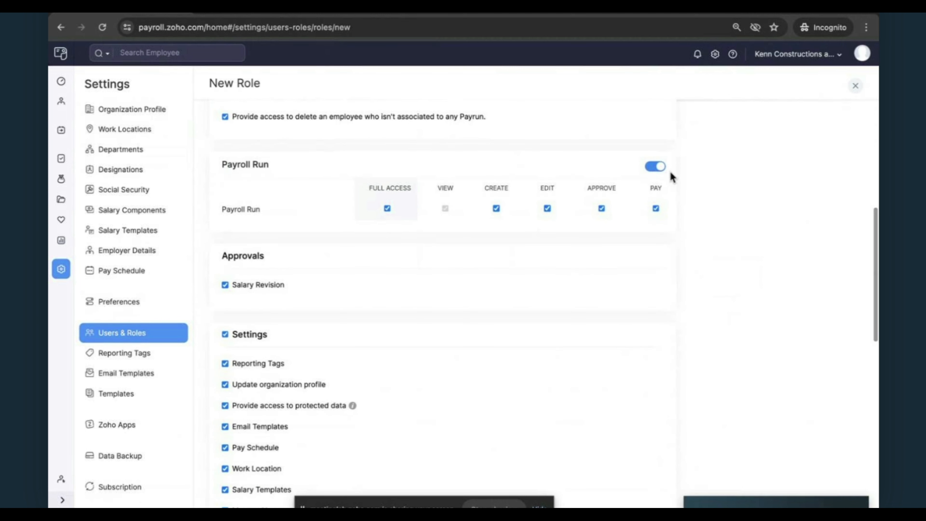
# Try restricting the new role's Payroll Run permissions, and discard the role
pyautogui.click(660, 168)
pyautogui.click(660, 168)
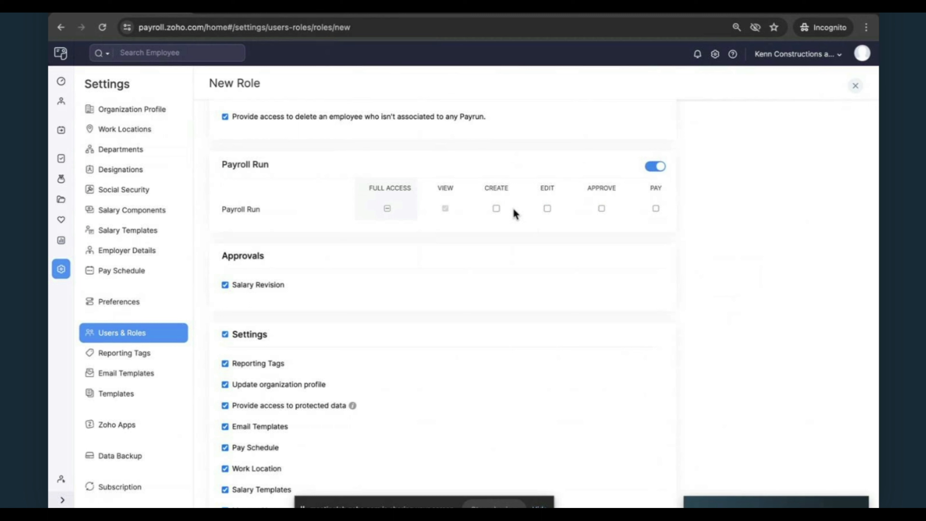
pyautogui.click(513, 209)
pyautogui.click(548, 209)
pyautogui.click(854, 87)
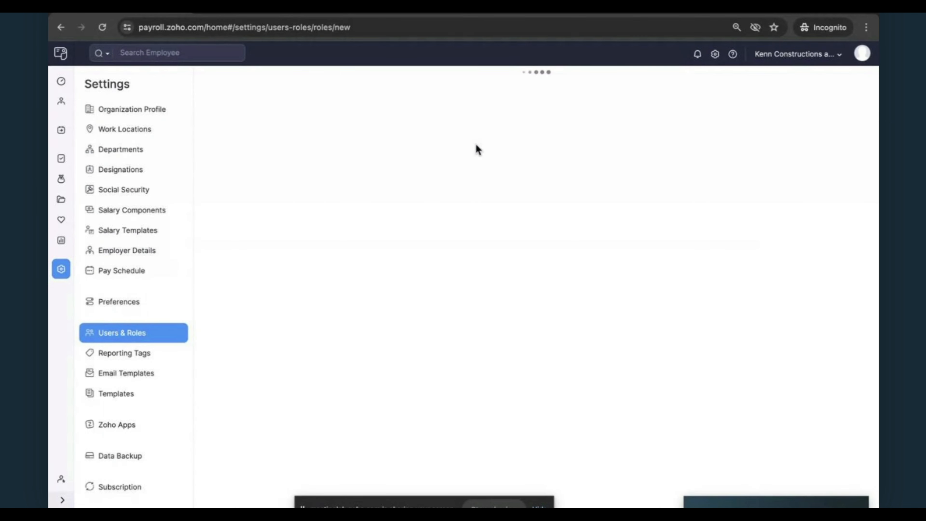
# Review the regular payslip templates, and examine the Mini Template's layout and payslip preferences
pyautogui.click(141, 395)
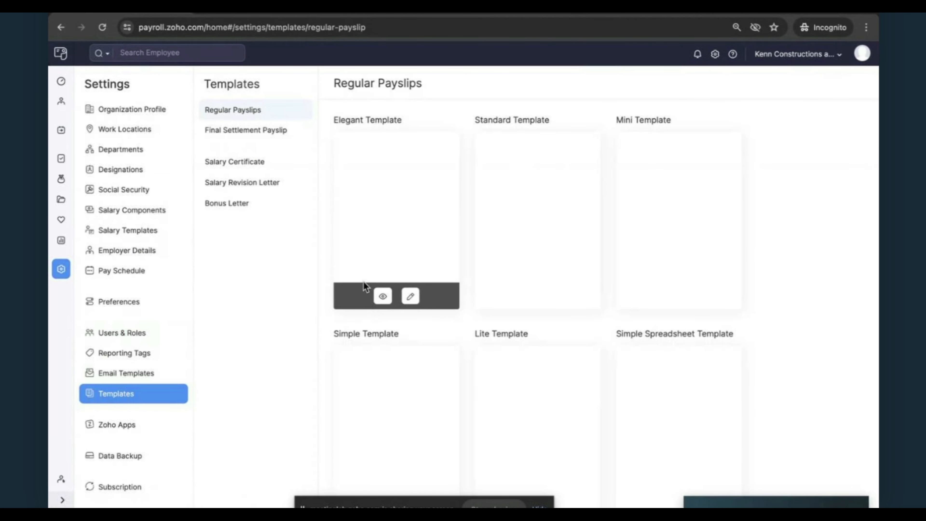
pyautogui.moveTo(665, 275)
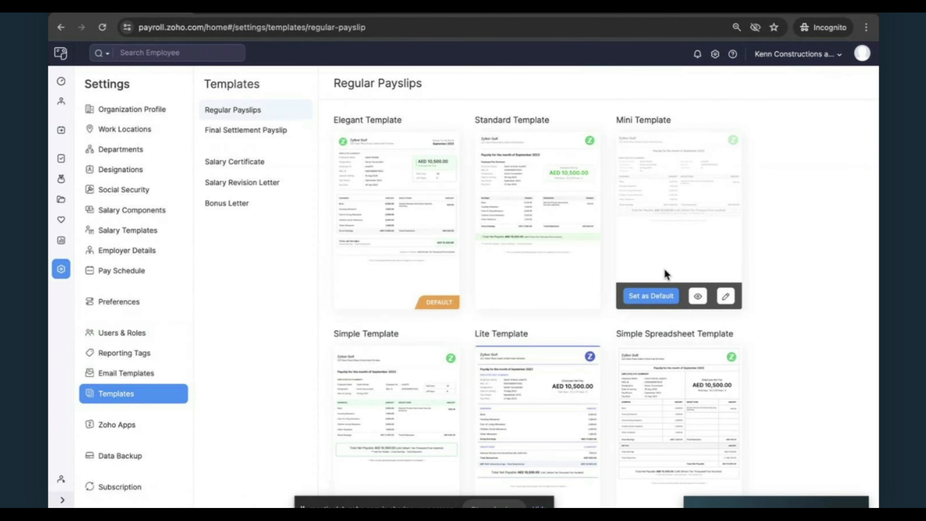
pyautogui.scroll(-5, 664, 272)
pyautogui.scroll(5, 664, 270)
pyautogui.click(727, 298)
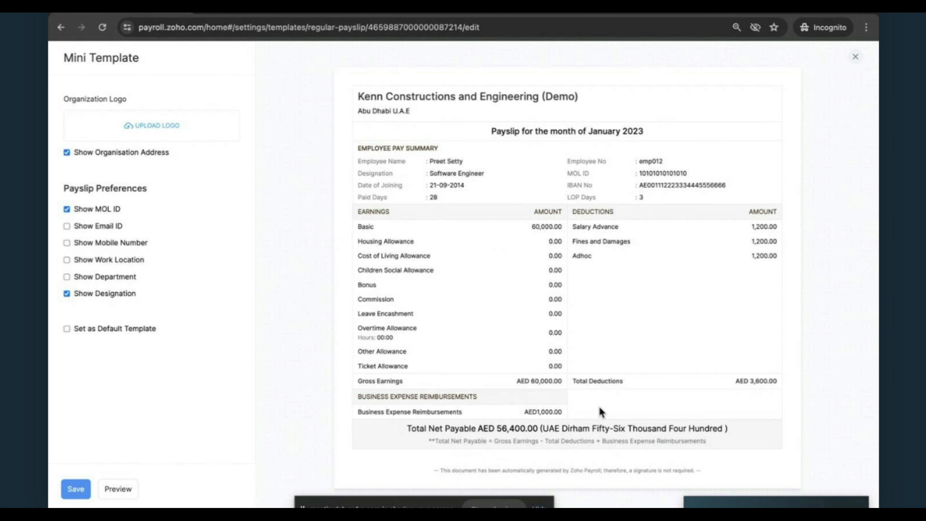
pyautogui.scroll(-1, 600, 412)
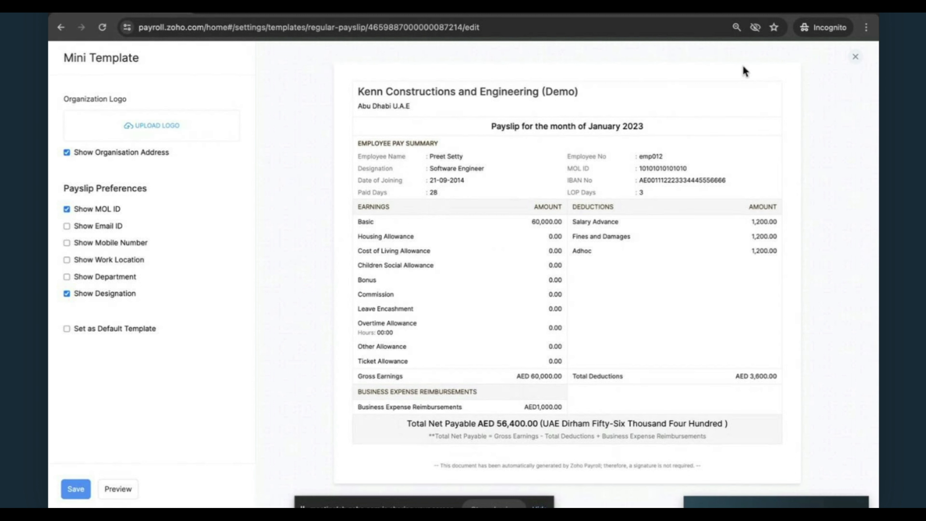
pyautogui.click(522, 113)
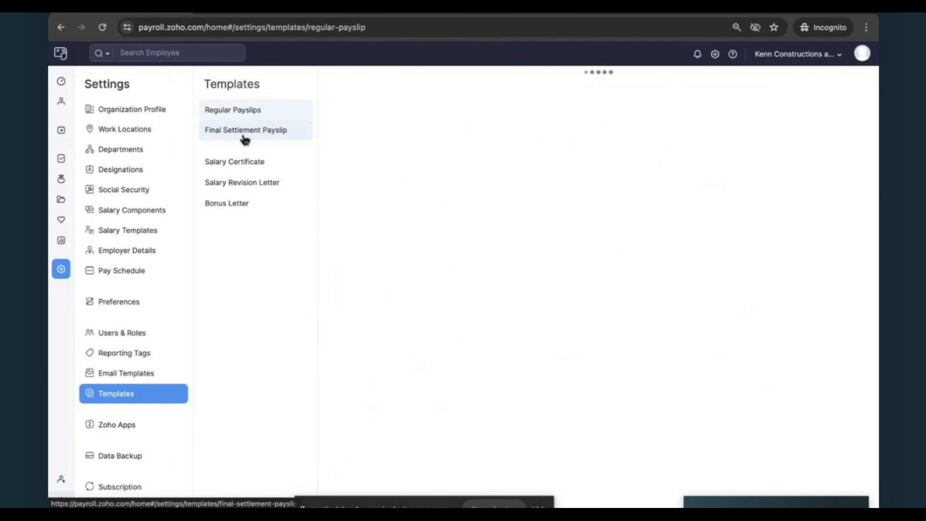
# Examine the Final Settlement Template, including its Declaration By the Receiver, and view the salary certificate template
pyautogui.click(245, 139)
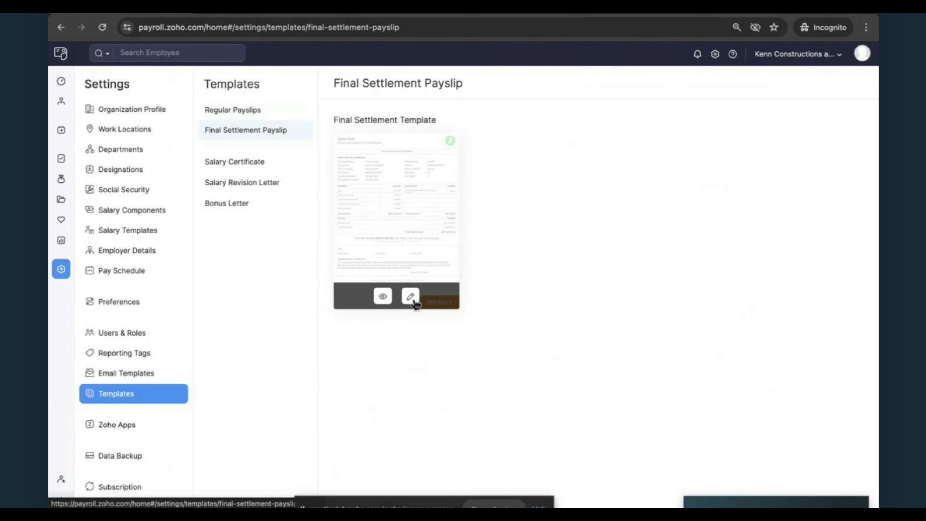
pyautogui.click(410, 296)
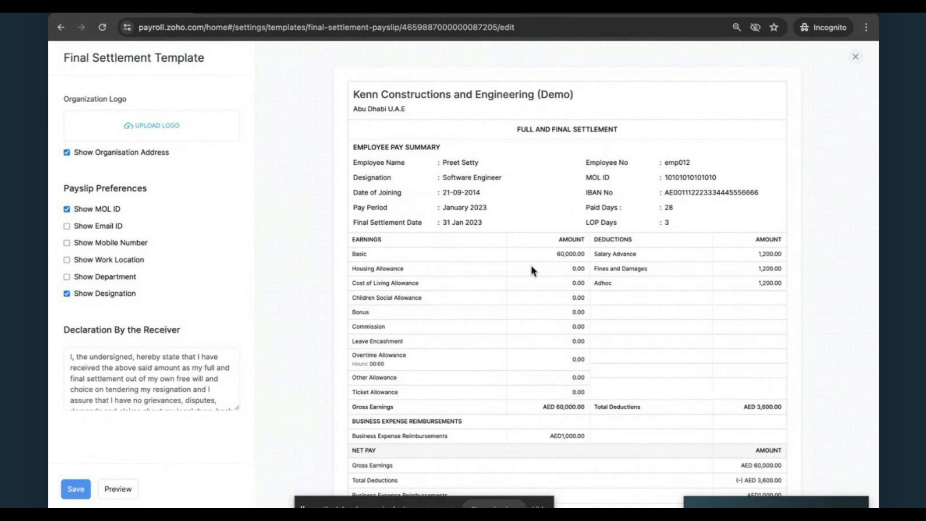
pyautogui.scroll(-10, 532, 270)
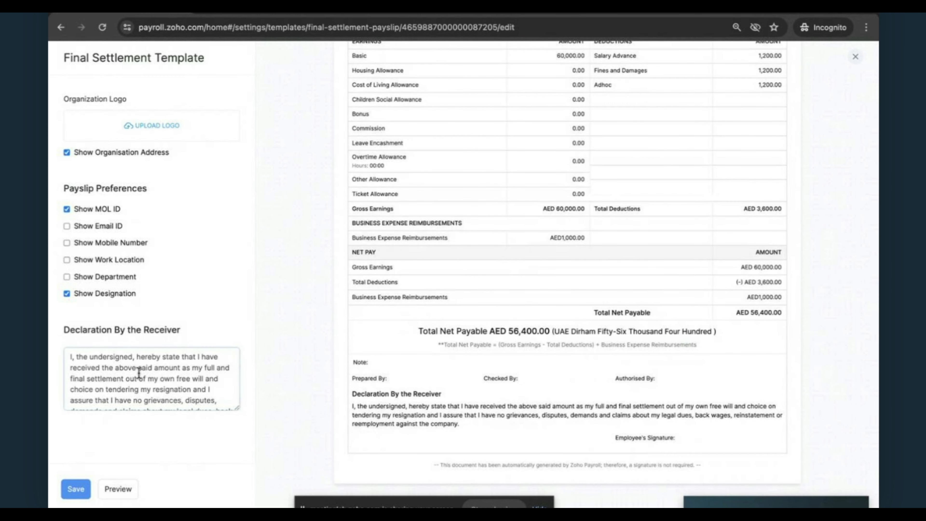
pyautogui.scroll(-3, 138, 372)
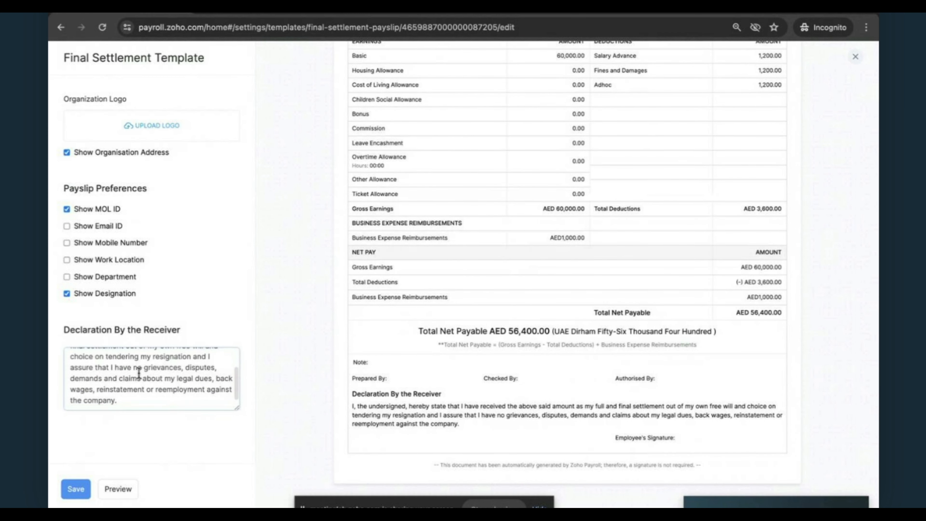
pyautogui.scroll(3, 138, 372)
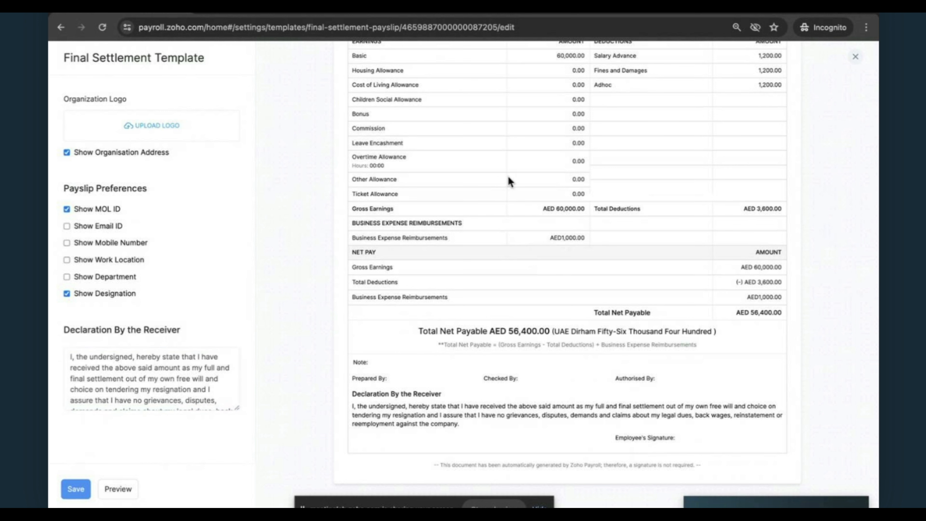
pyautogui.click(857, 59)
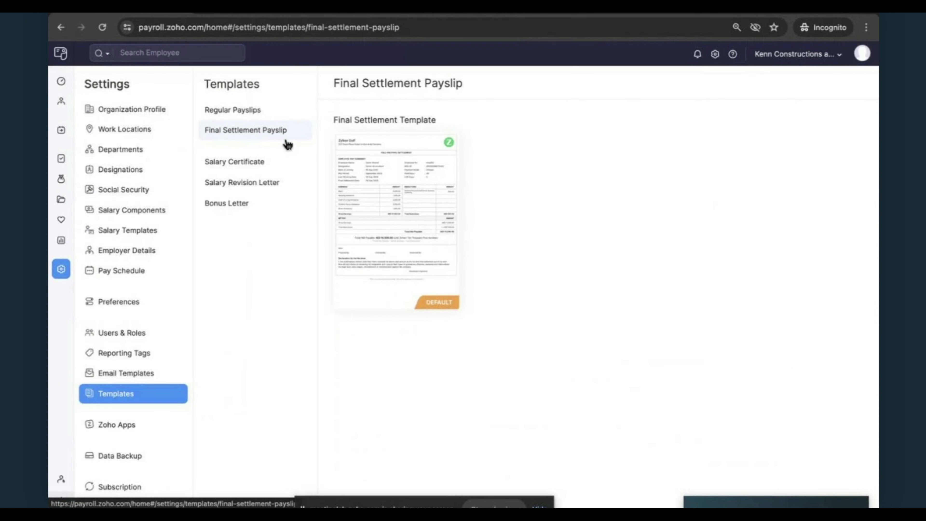
pyautogui.click(260, 164)
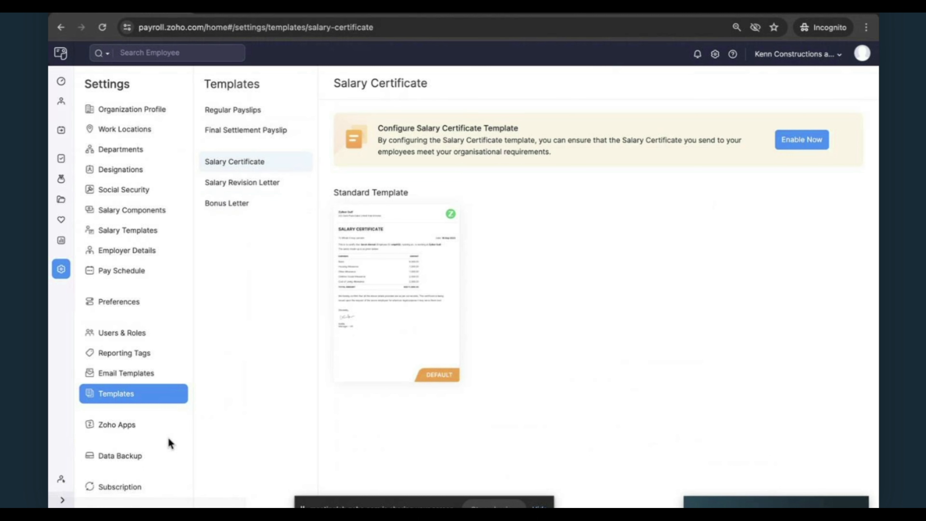
# Open the Zoho Apps integrations and view the configuration of the Zoho Books integration
pyautogui.click(141, 432)
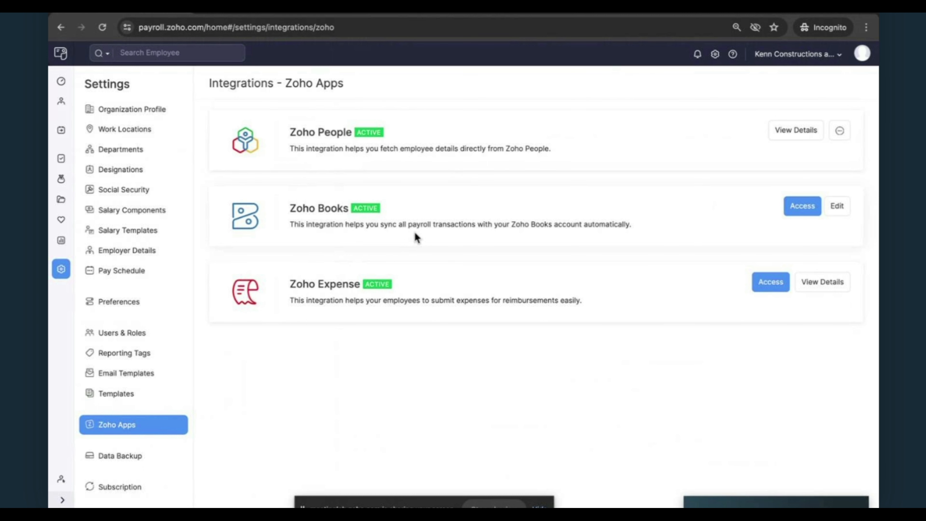
pyautogui.click(842, 207)
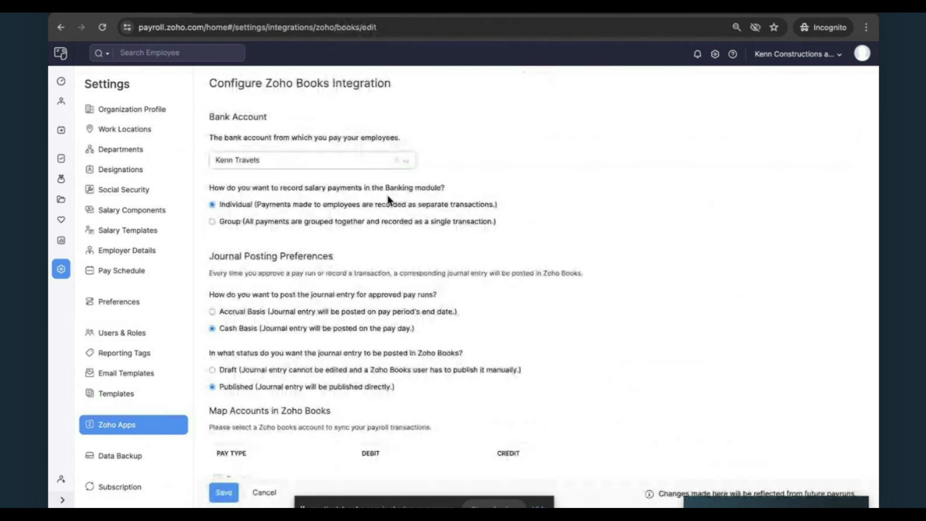
pyautogui.scroll(-1, 373, 270)
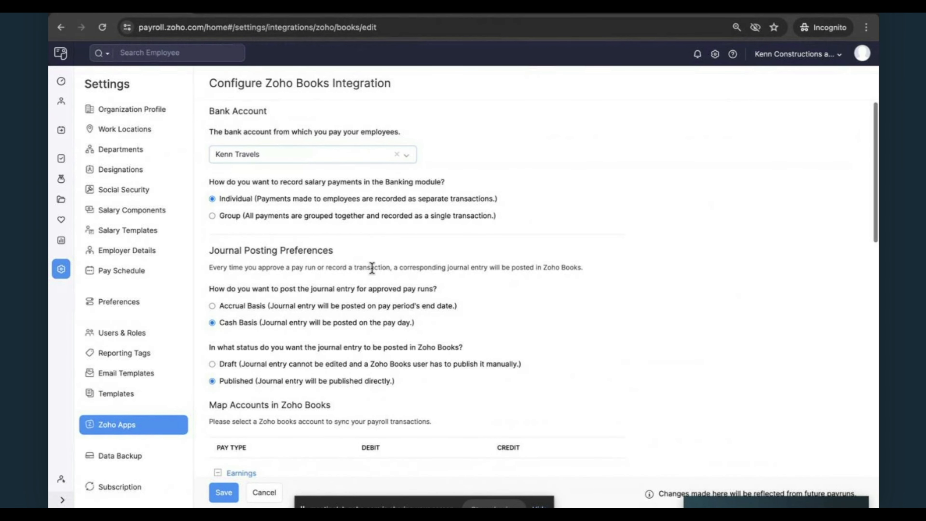
pyautogui.scroll(1, 369, 181)
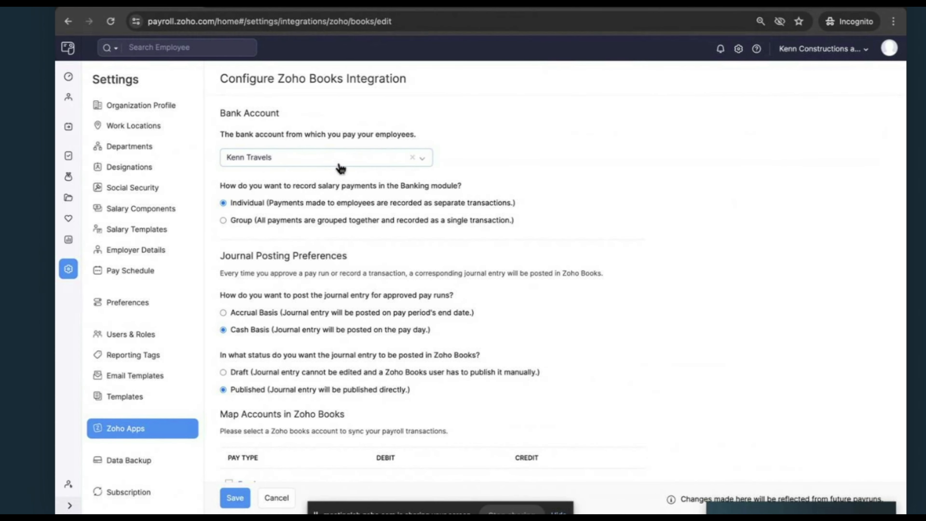
# View the bank accounts available for paying employees, and open and dismiss the form for adding a new bank account
pyautogui.click(326, 164)
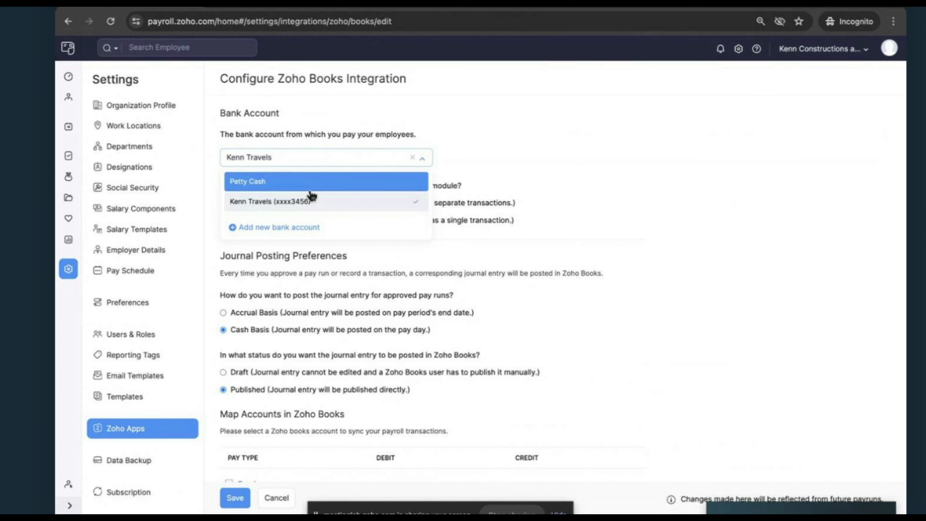
pyautogui.click(287, 230)
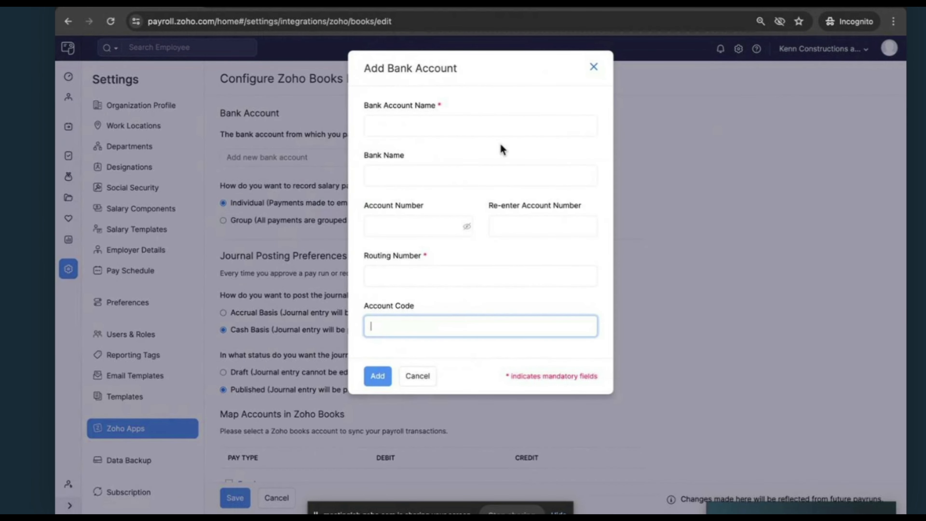
pyautogui.click(594, 66)
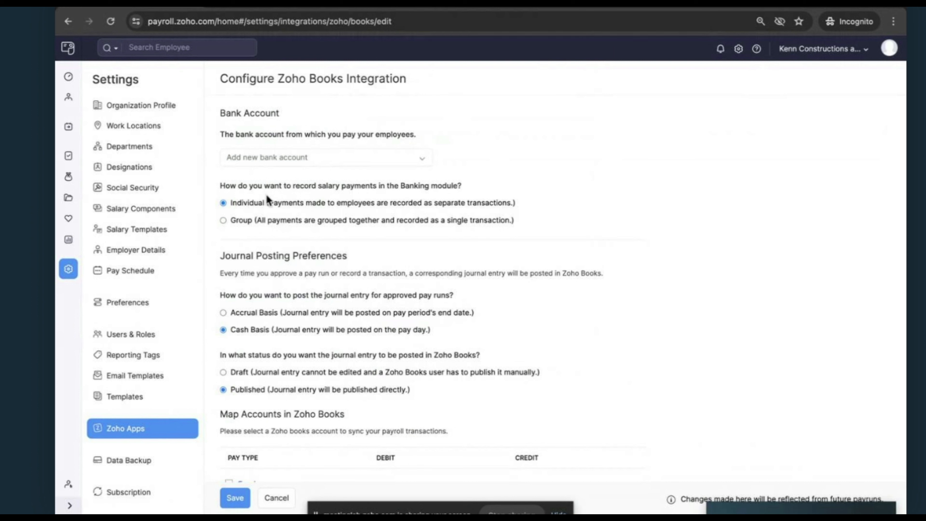
# Review the salary payment recording and journal posting options, switching the journal entry status to Draft and back to Published
pyautogui.moveTo(265, 207); pyautogui.dragTo(284, 210)
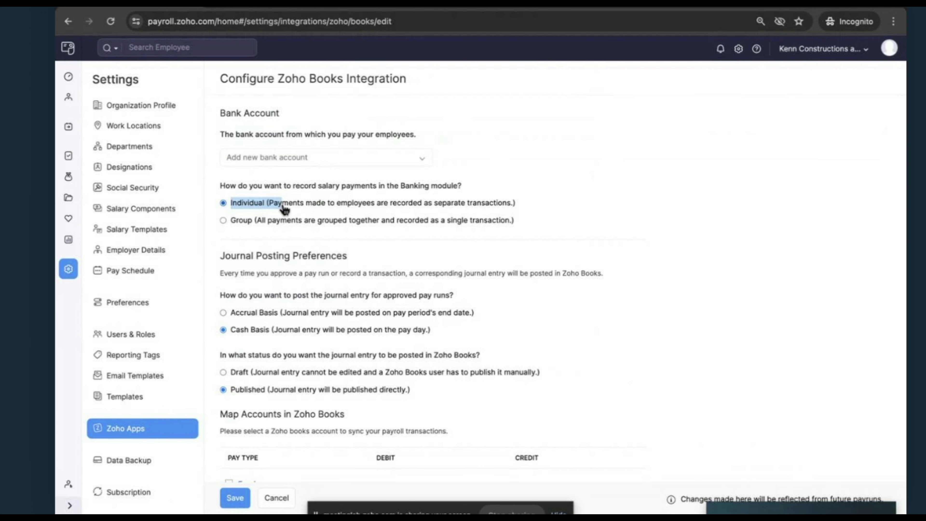
pyautogui.doubleClick(236, 221)
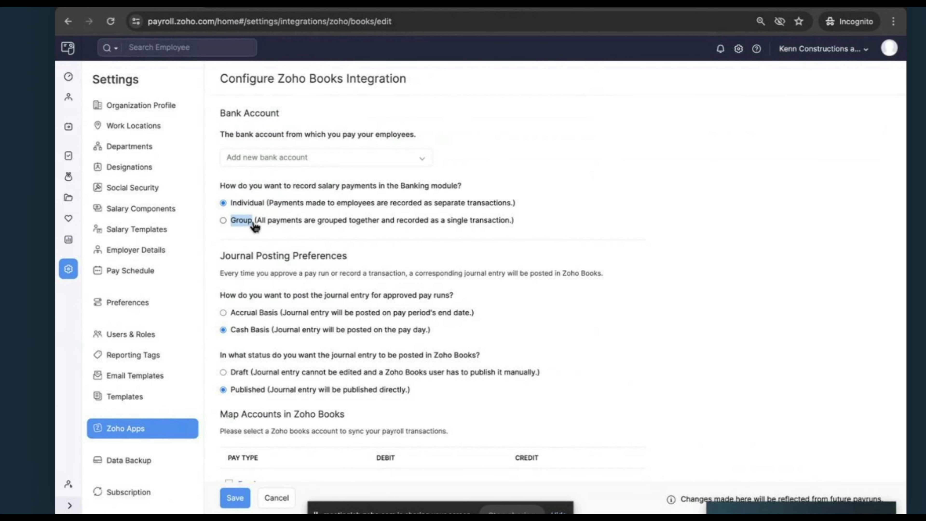
pyautogui.scroll(-1, 354, 241)
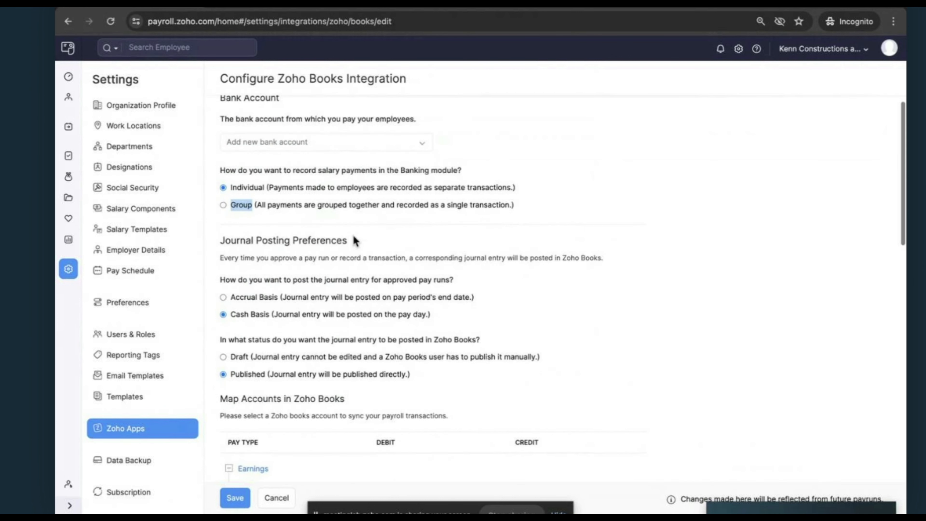
pyautogui.scroll(-3, 354, 240)
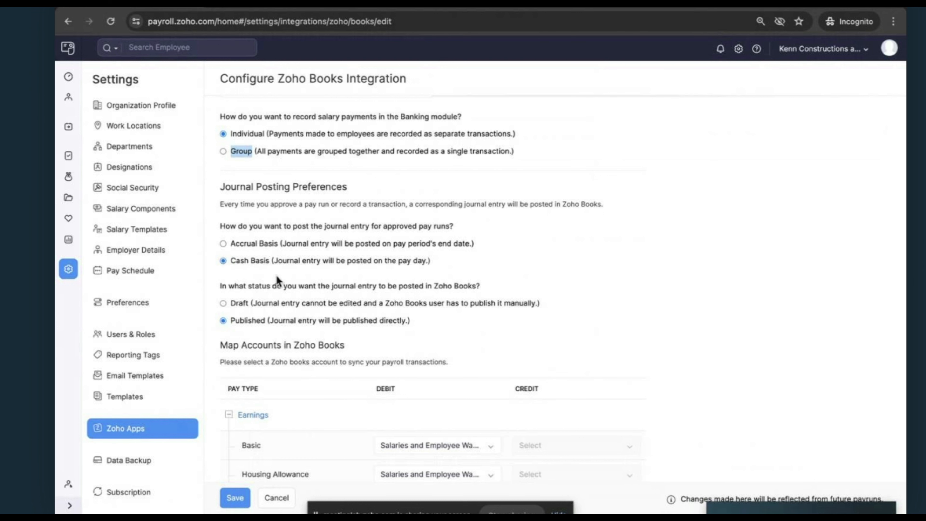
pyautogui.scroll(-2, 276, 278)
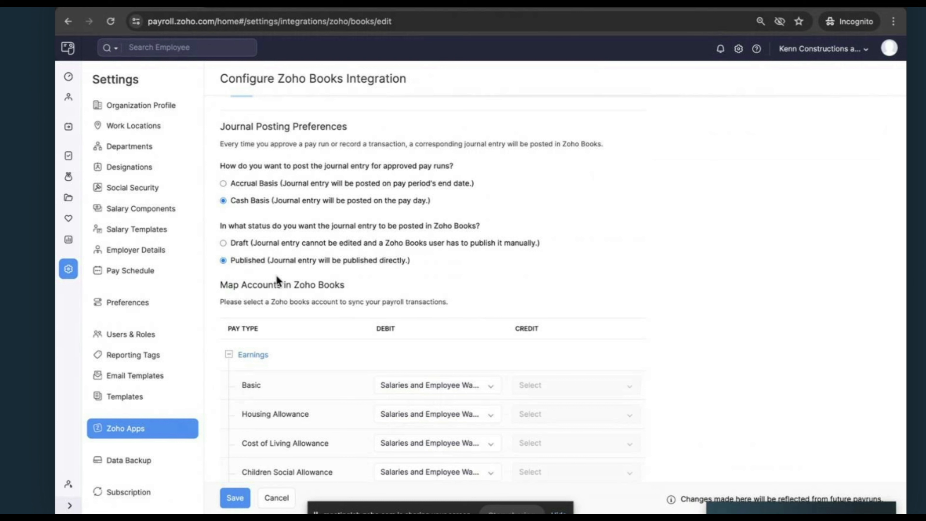
pyautogui.click(237, 244)
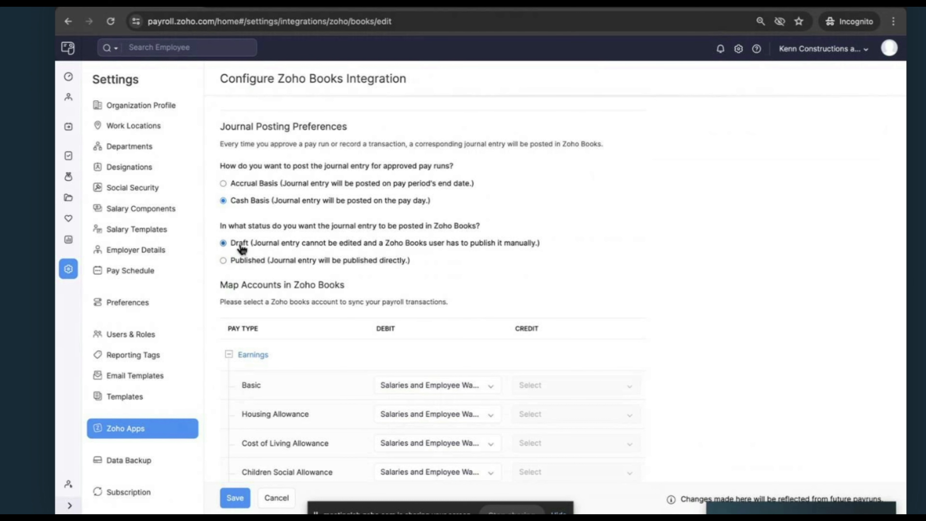
pyautogui.click(248, 262)
# Examine the Zoho Books account mapping for earnings, and expand the Statutory Deductions and Deductions groups
pyautogui.scroll(-5, 330, 265)
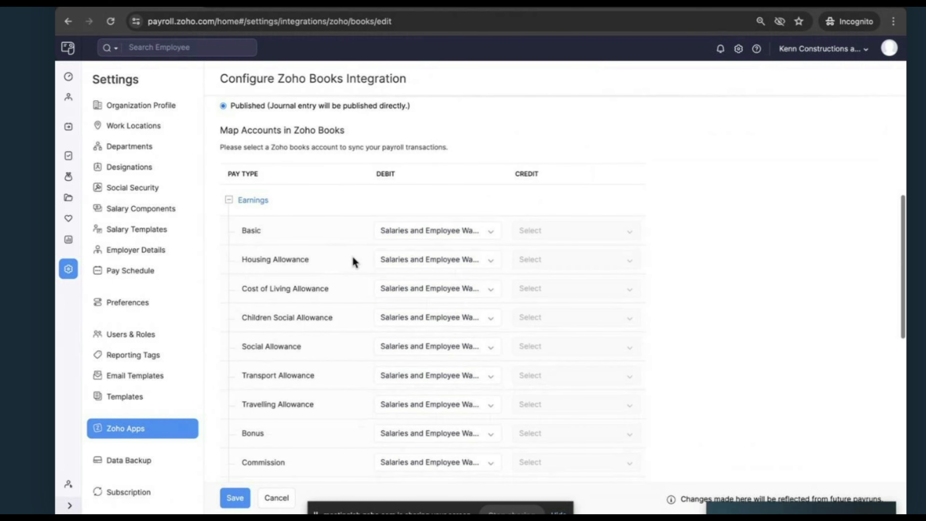
pyautogui.scroll(-1, 439, 175)
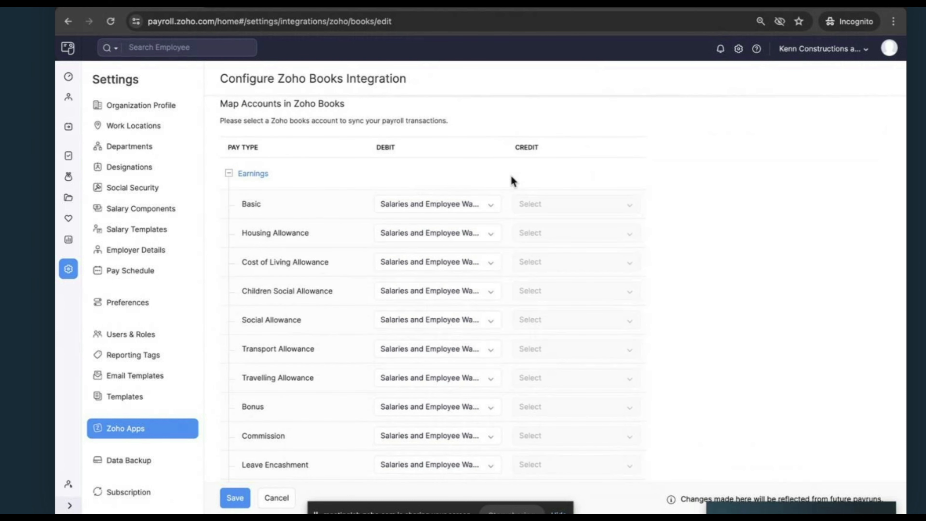
pyautogui.scroll(-9, 339, 321)
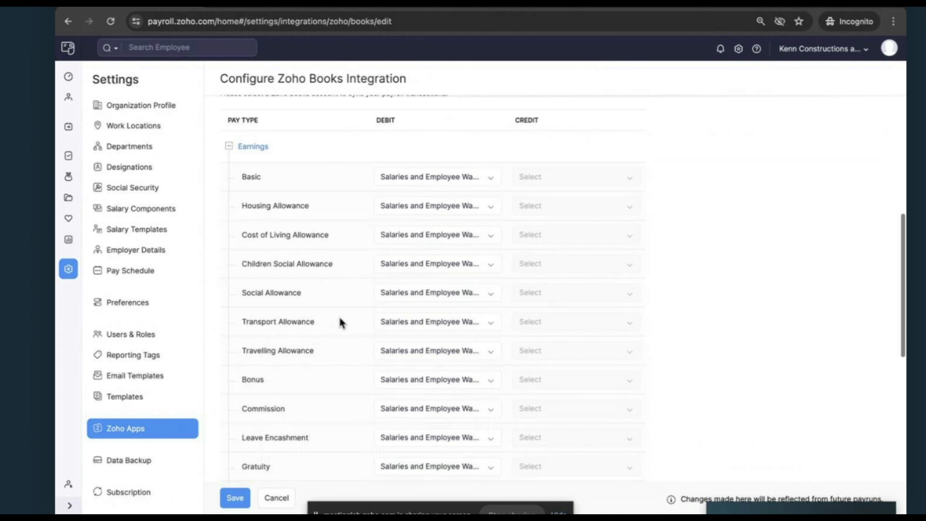
pyautogui.scroll(-6, 341, 321)
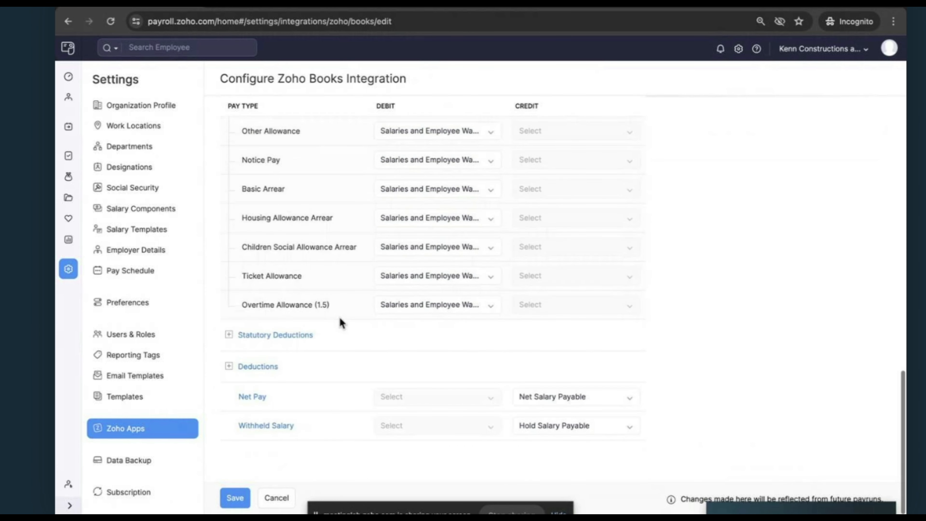
pyautogui.click(297, 336)
pyautogui.scroll(-8, 269, 374)
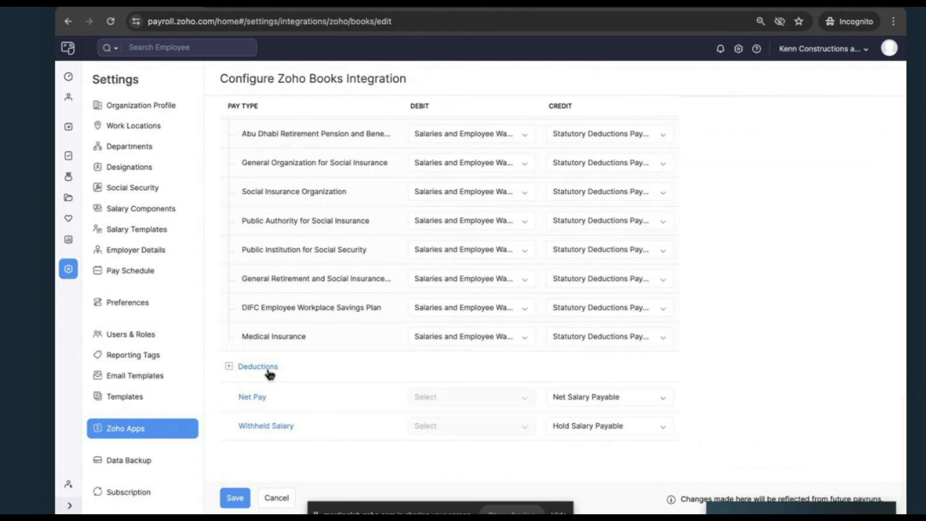
pyautogui.click(268, 369)
pyautogui.scroll(15, 368, 331)
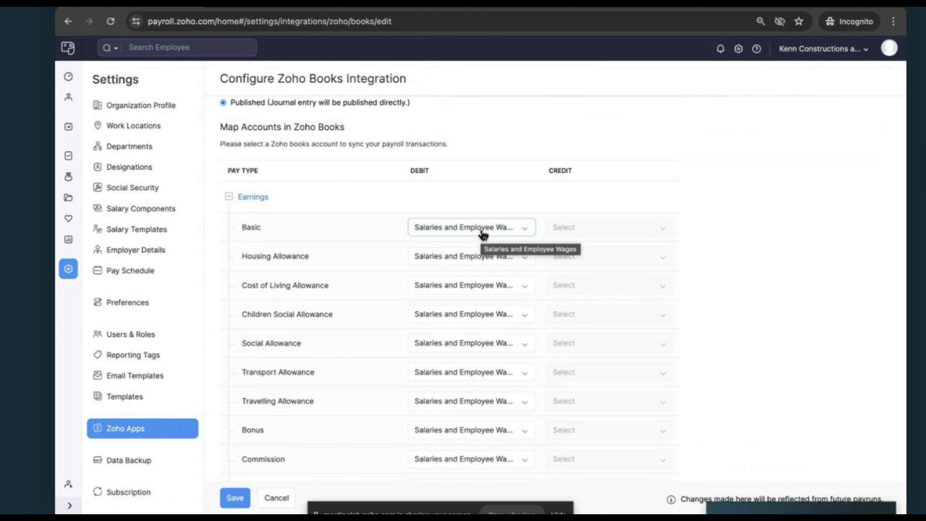
# View the debit account choices for the Basic earning, and leave the Zoho Books configuration without saving
pyautogui.click(483, 236)
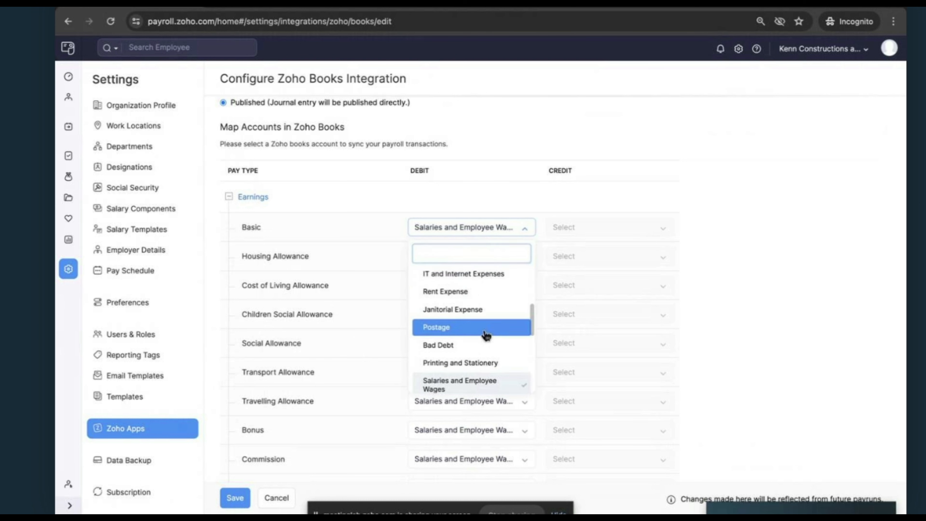
pyautogui.scroll(1, 486, 335)
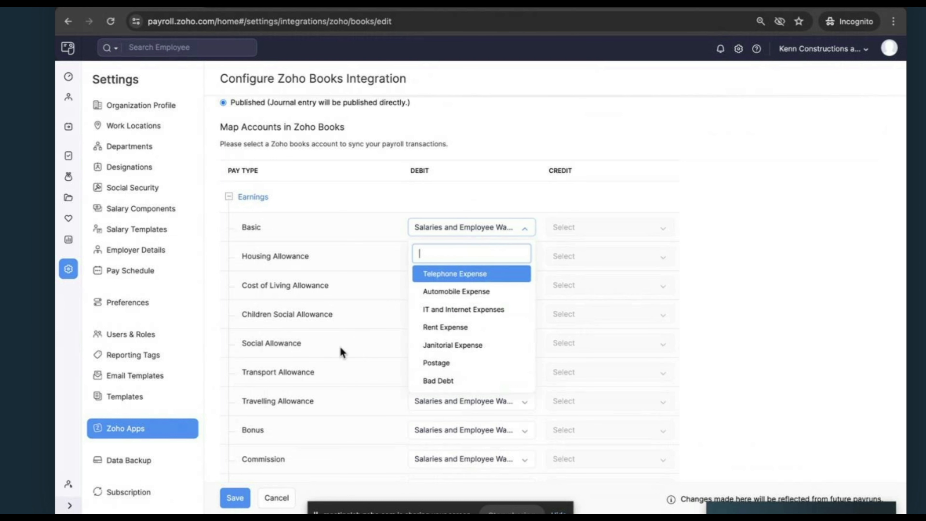
pyautogui.click(281, 499)
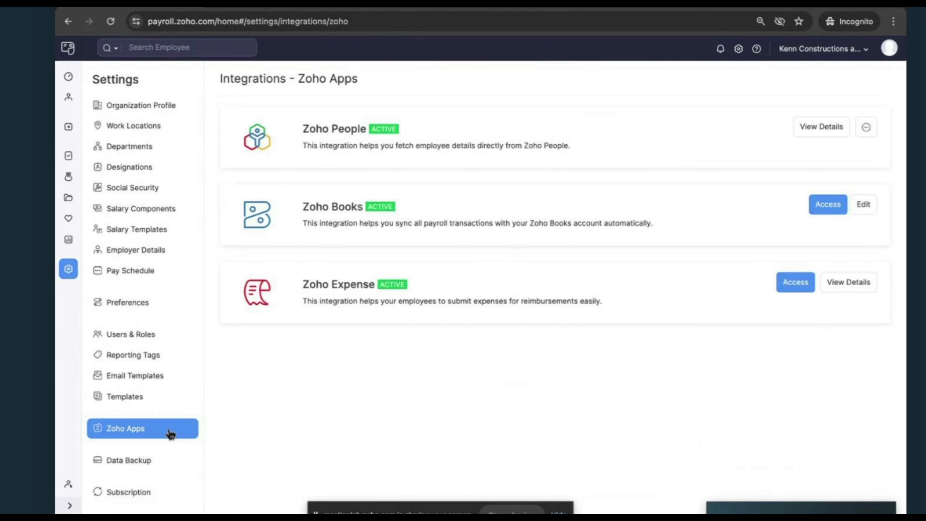
# Open the first record in the active employees list and return to the list
pyautogui.click(68, 102)
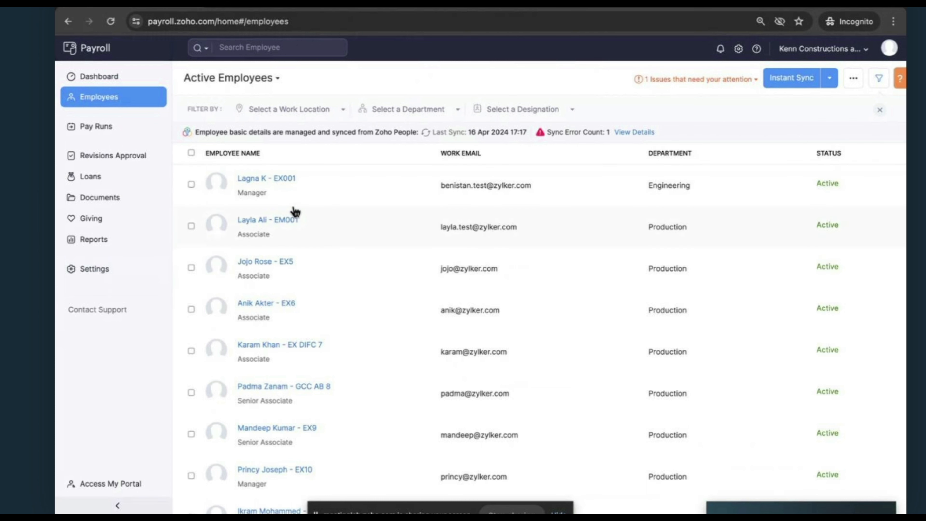
pyautogui.click(288, 182)
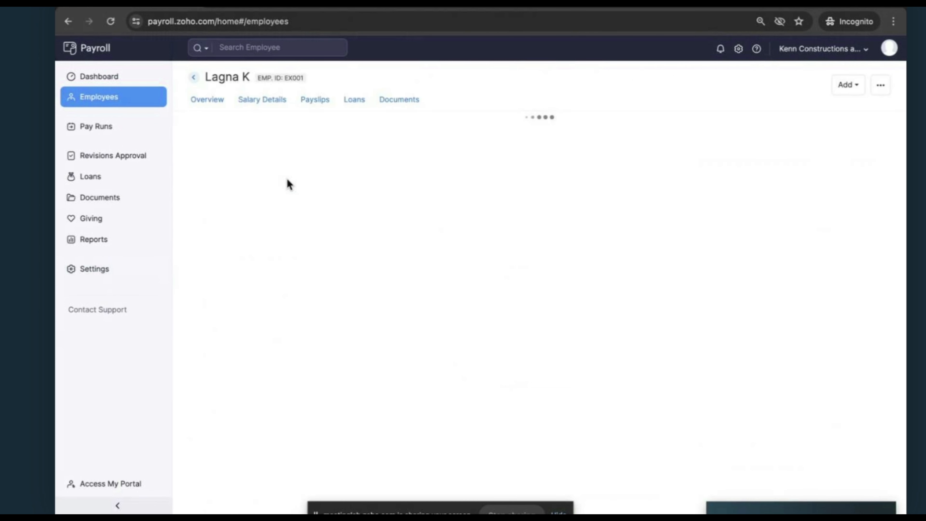
pyautogui.click(200, 78)
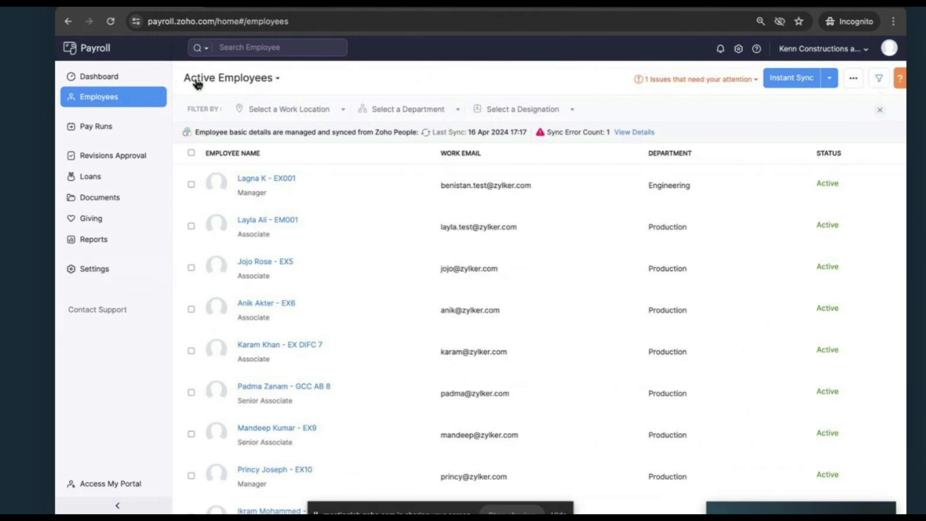
# Start an employee data import, choosing Employee Details under Complete Employee Basic Details as the type to import
pyautogui.click(829, 79)
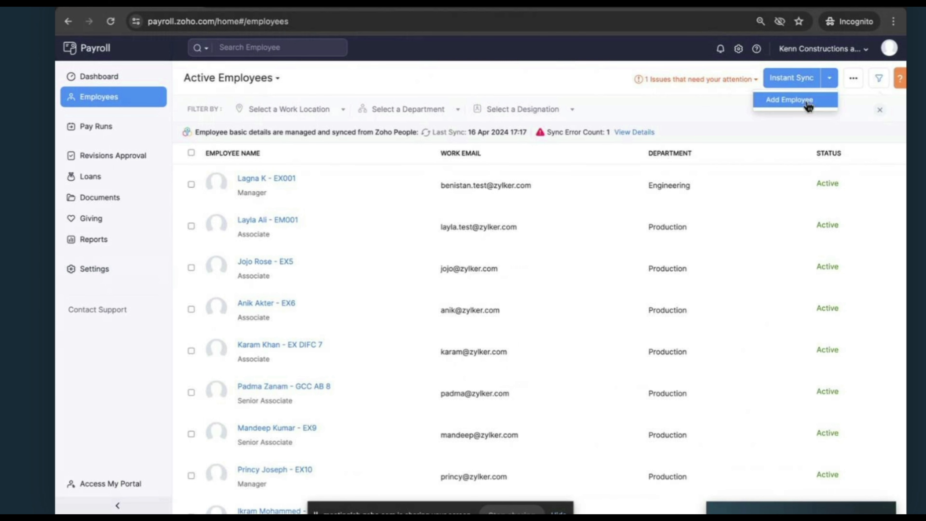
pyautogui.click(857, 83)
pyautogui.click(814, 123)
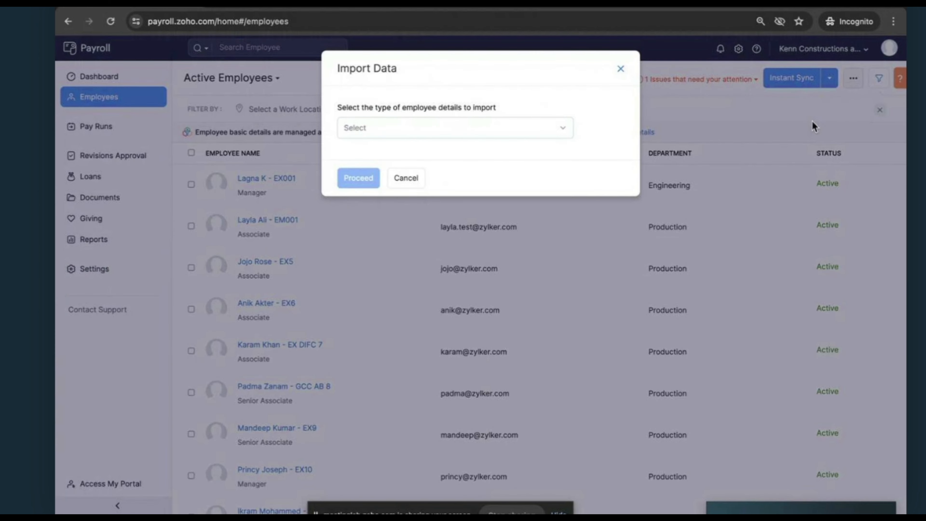
pyautogui.click(423, 131)
pyautogui.scroll(-3, 438, 238)
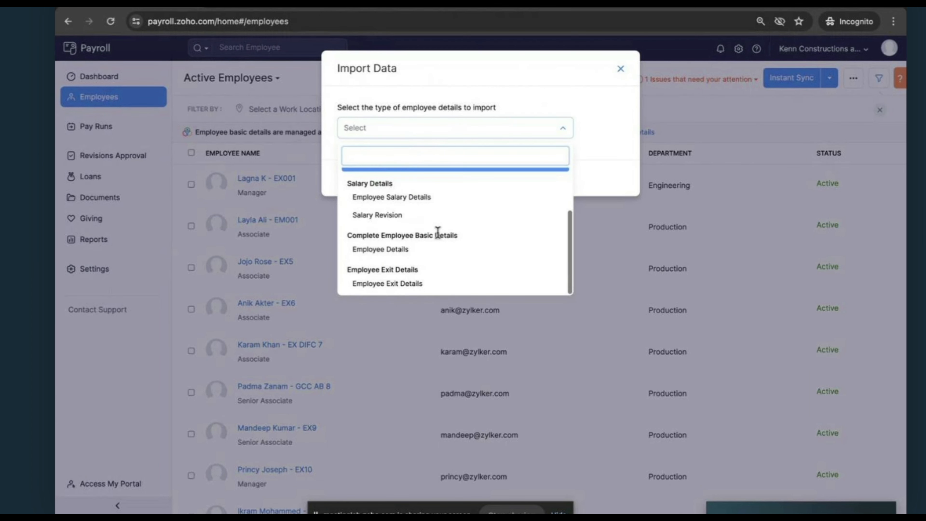
pyautogui.scroll(3, 438, 238)
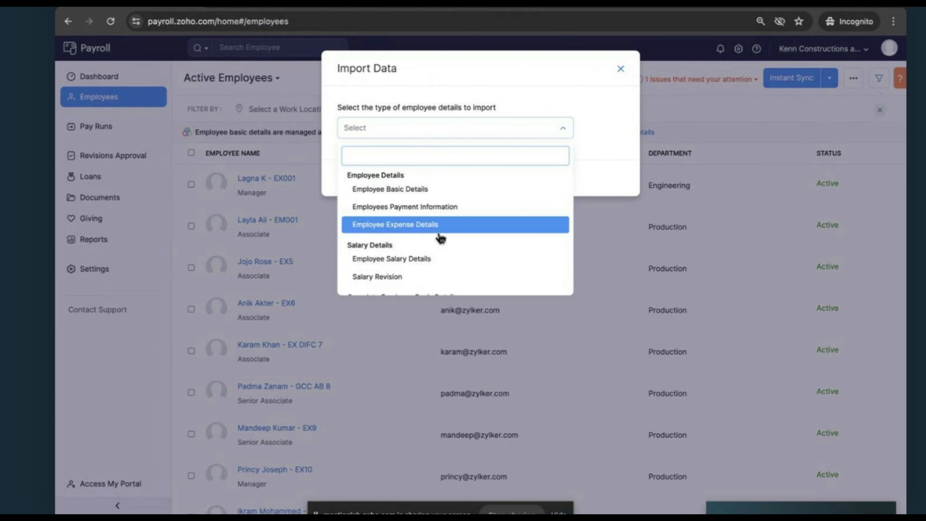
pyautogui.scroll(-1, 442, 261)
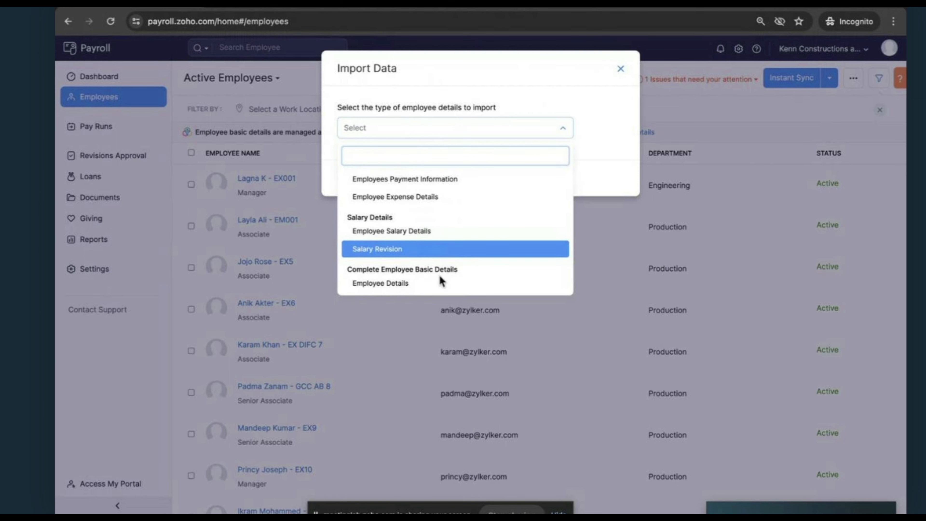
pyautogui.scroll(-1, 440, 275)
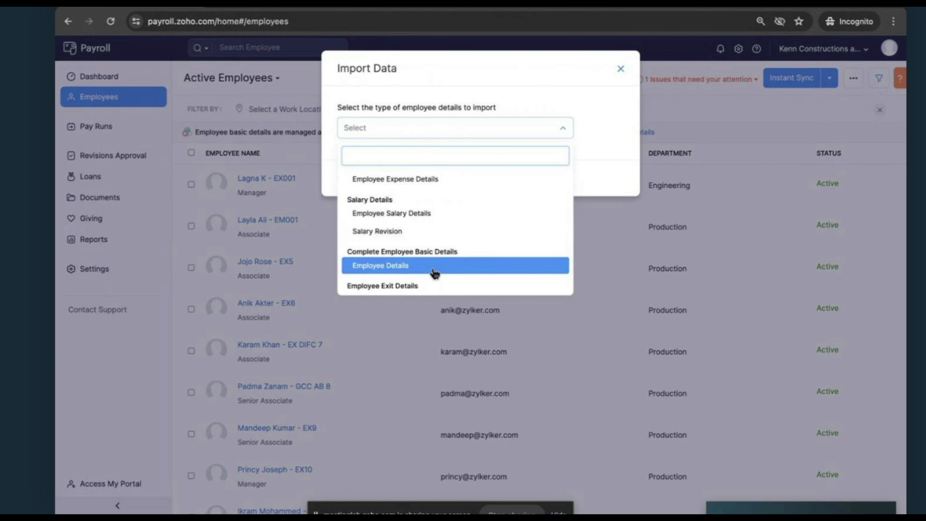
pyautogui.click(435, 273)
pyautogui.click(357, 178)
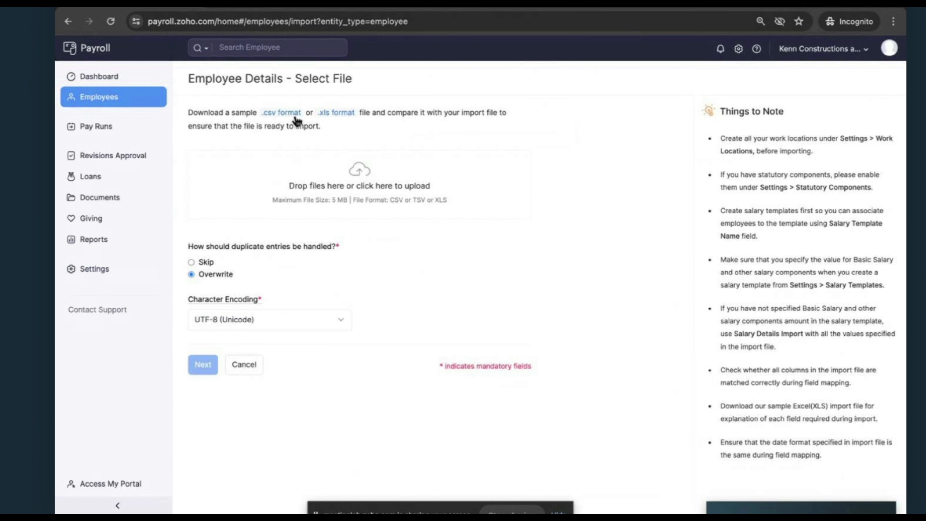
# Save the sample employee import file in .xls format to Downloads, and view the opened spreadsheet full screen
pyautogui.click(347, 117)
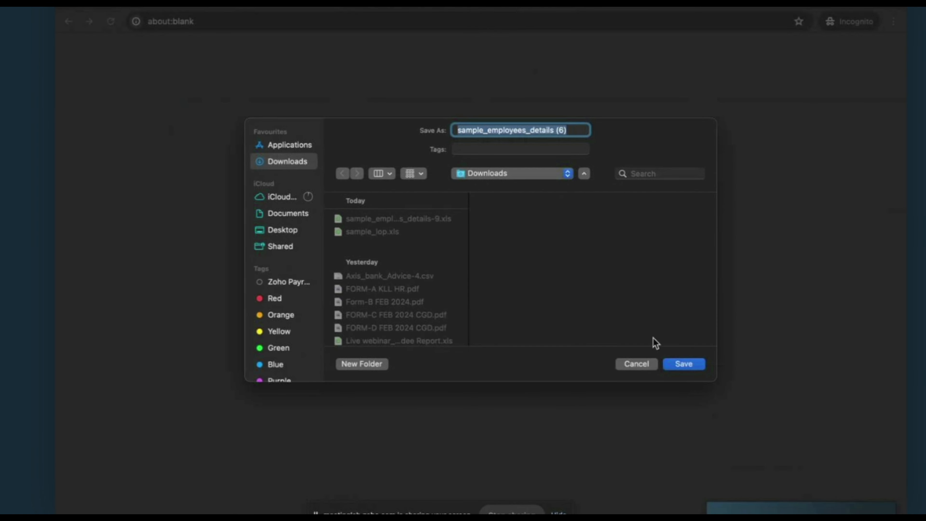
pyautogui.click(678, 363)
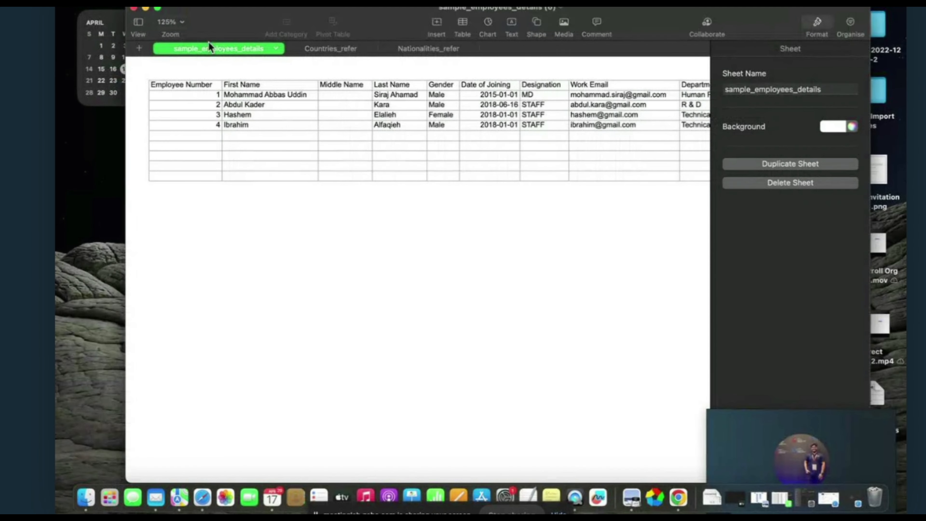
pyautogui.click(158, 8)
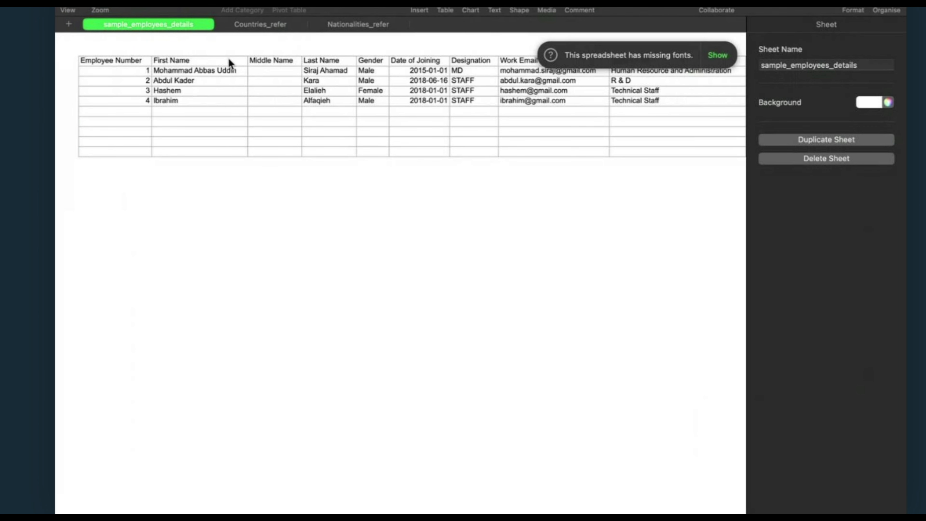
# Review the sample employee sheet's columns from Employee Number through the residential address fields, and switch back to Zoho Payroll in the browser
pyautogui.click(134, 61)
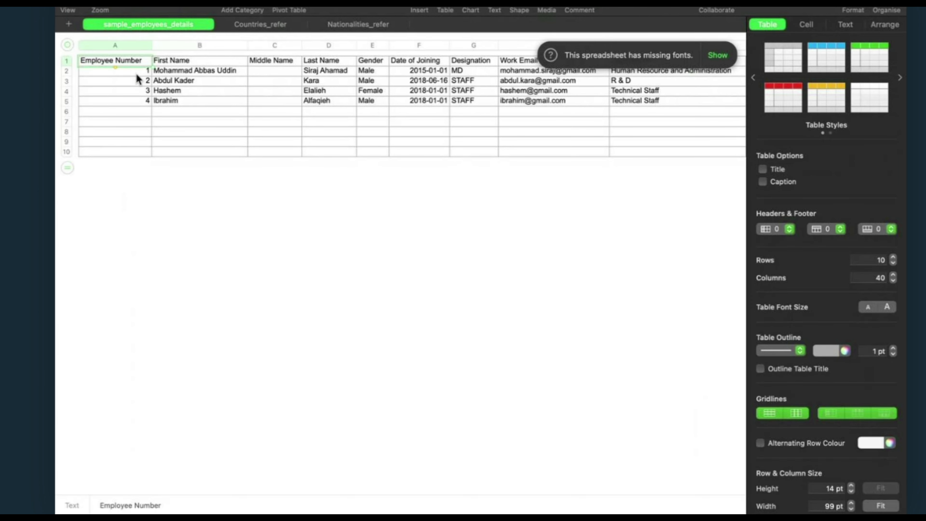
pyautogui.click(136, 71)
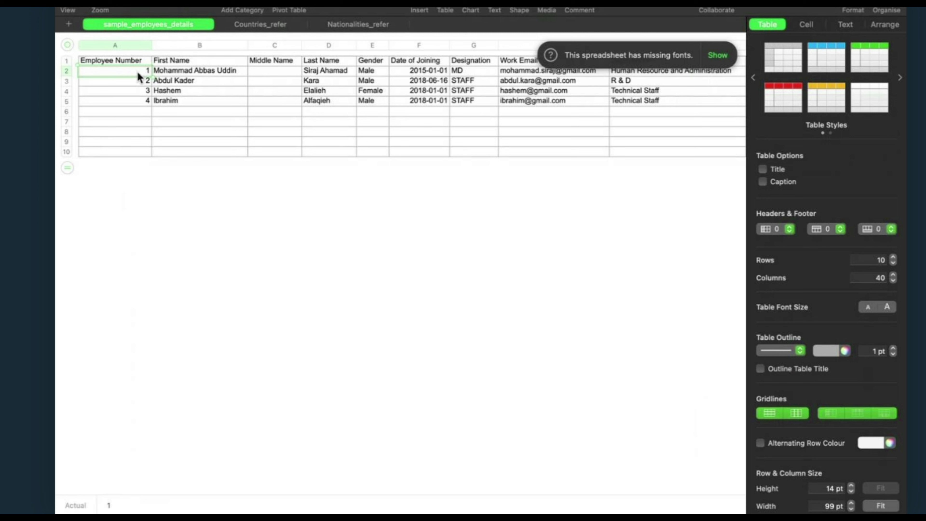
pyautogui.click(176, 63)
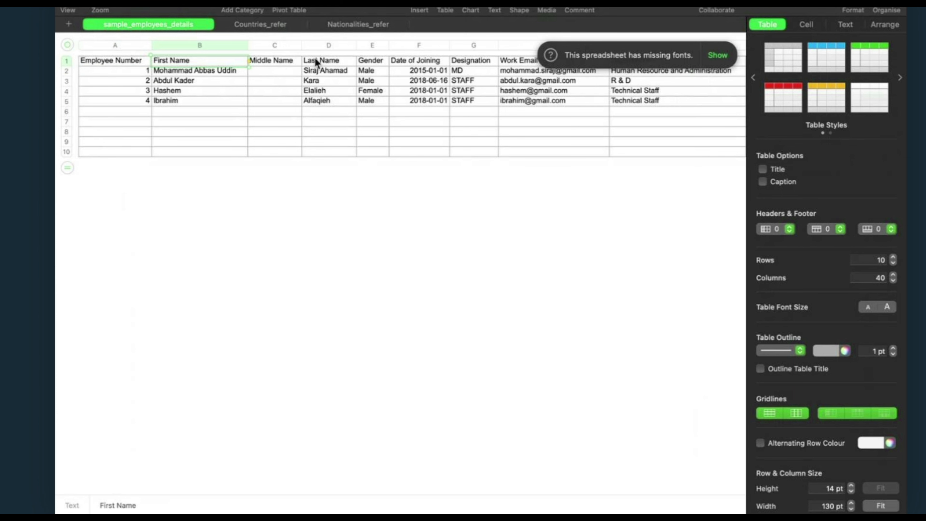
pyautogui.click(370, 60)
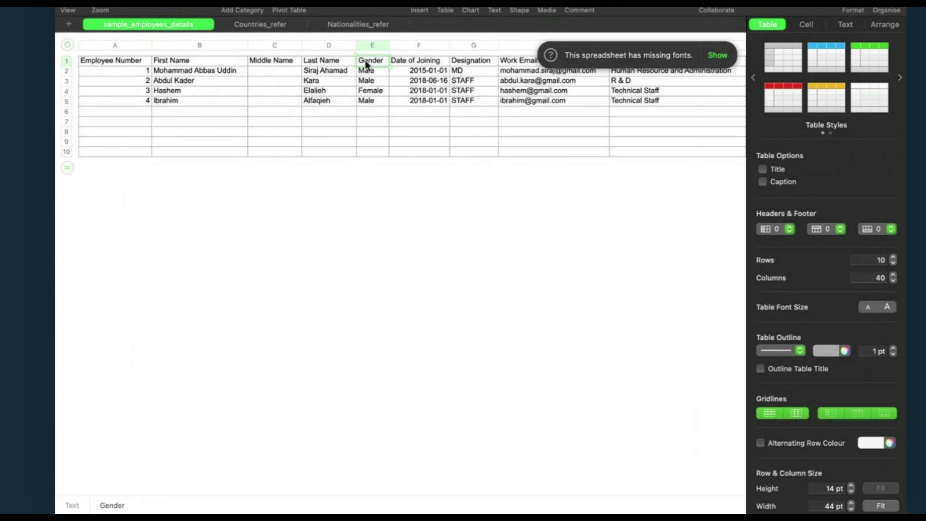
pyautogui.click(401, 63)
pyautogui.hscroll(10, 558, 109)
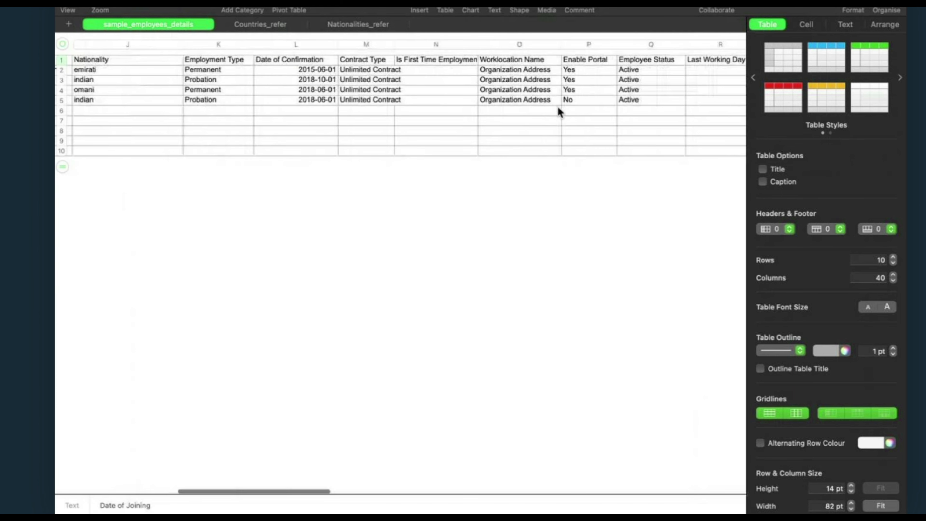
pyautogui.hscroll(5, 591, 124)
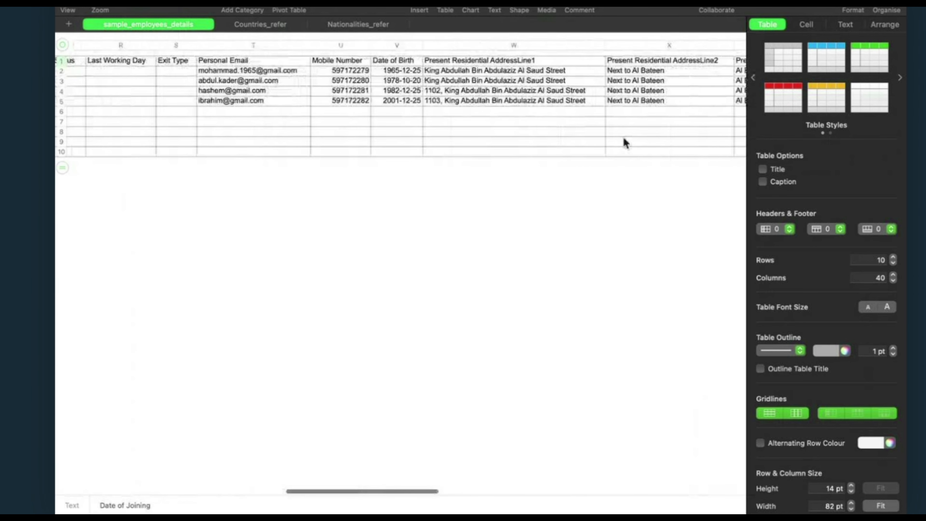
pyautogui.hotkey('ctrl', 'Right')
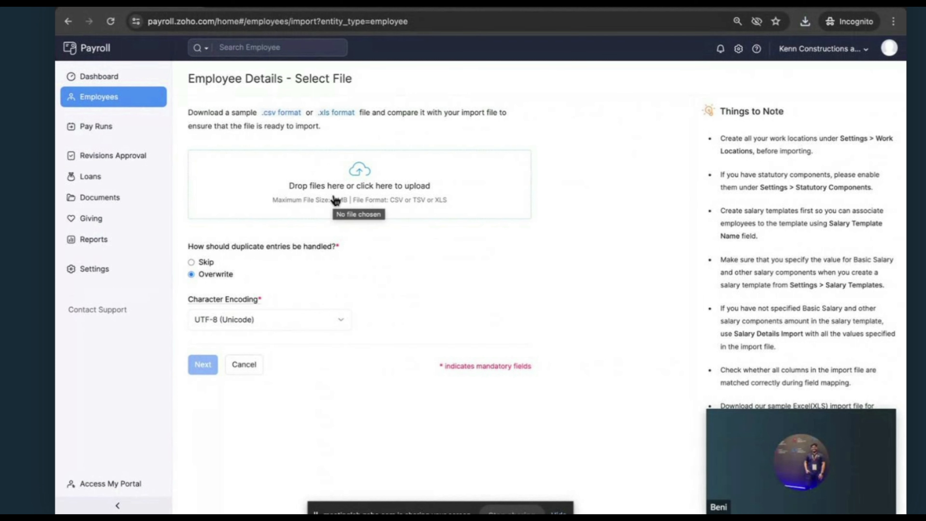
# Cancel the employee details import, and view the available import types in the Import Data dialog before closing it
pyautogui.click(245, 371)
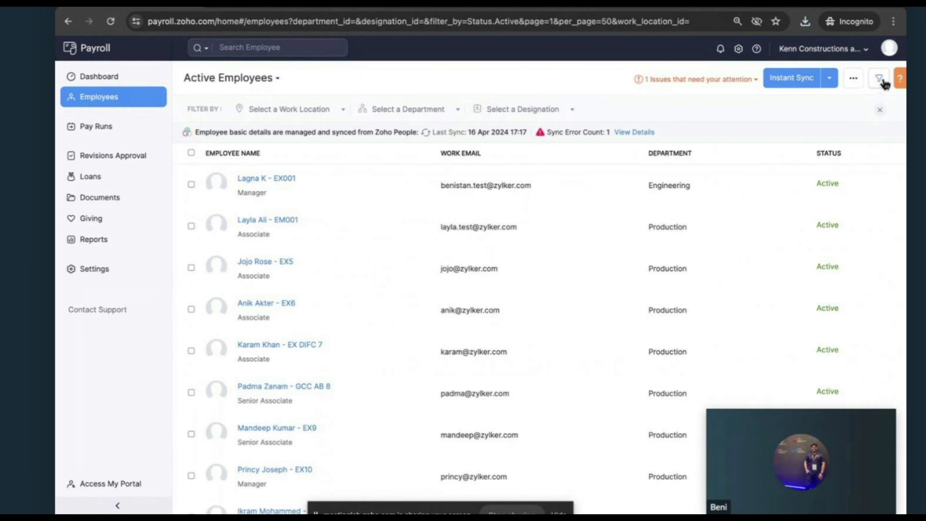
pyautogui.click(854, 78)
pyautogui.click(817, 121)
pyautogui.click(439, 128)
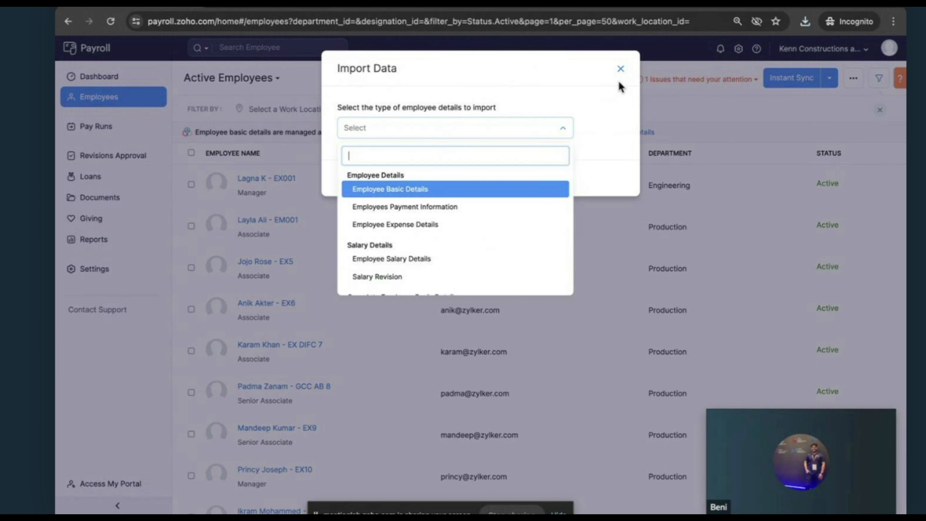
pyautogui.click(620, 69)
# Open the first active employee's salary details and start a salary revision
pyautogui.click(291, 178)
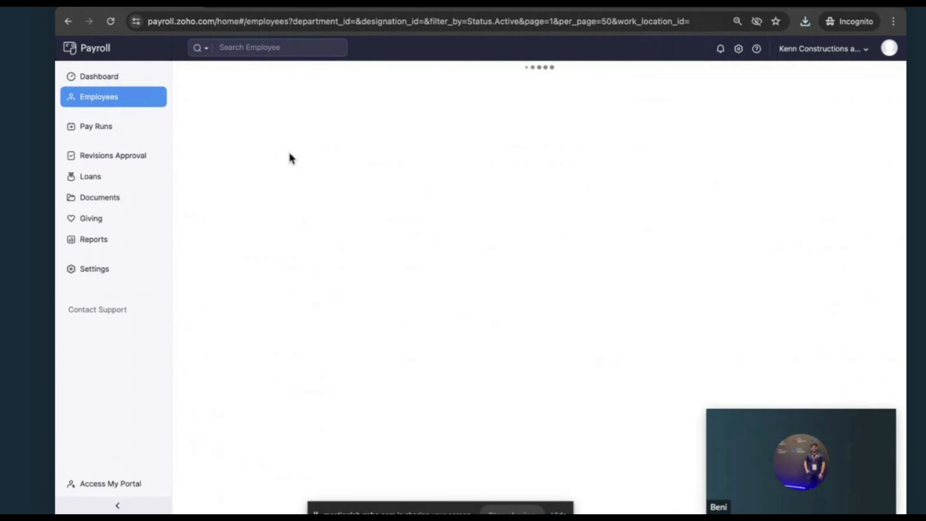
pyautogui.click(264, 106)
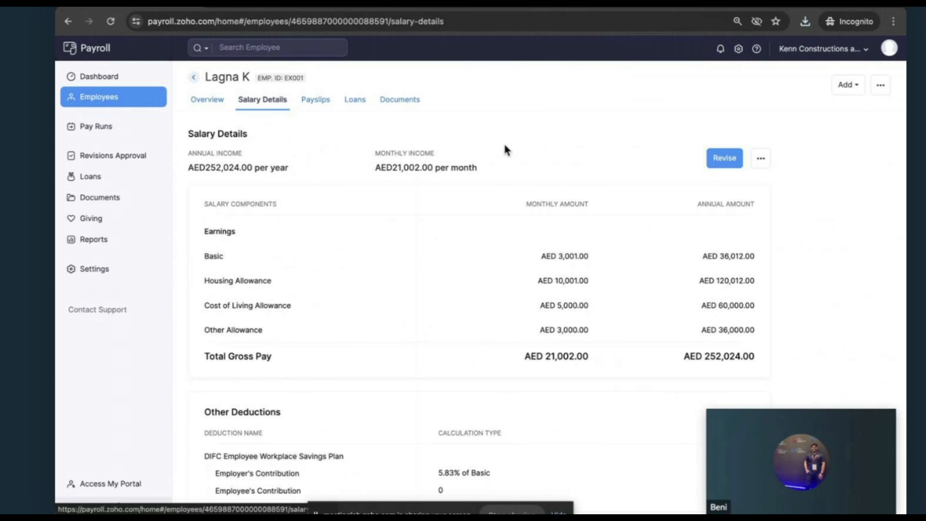
pyautogui.click(725, 168)
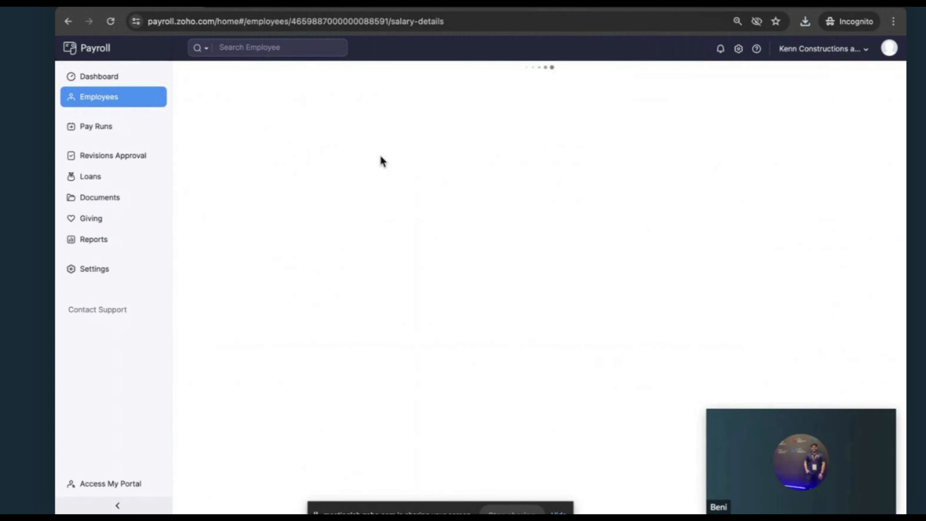
# Set the revised salary effective from Feb 2024 with payout month Apr 2024, and cancel the revision without submitting
pyautogui.scroll(-4, 372, 252)
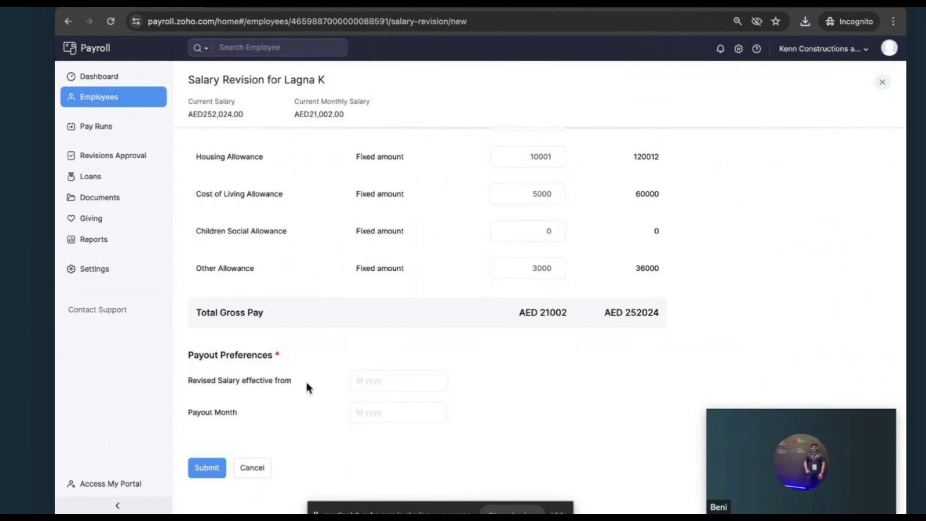
pyautogui.click(360, 387)
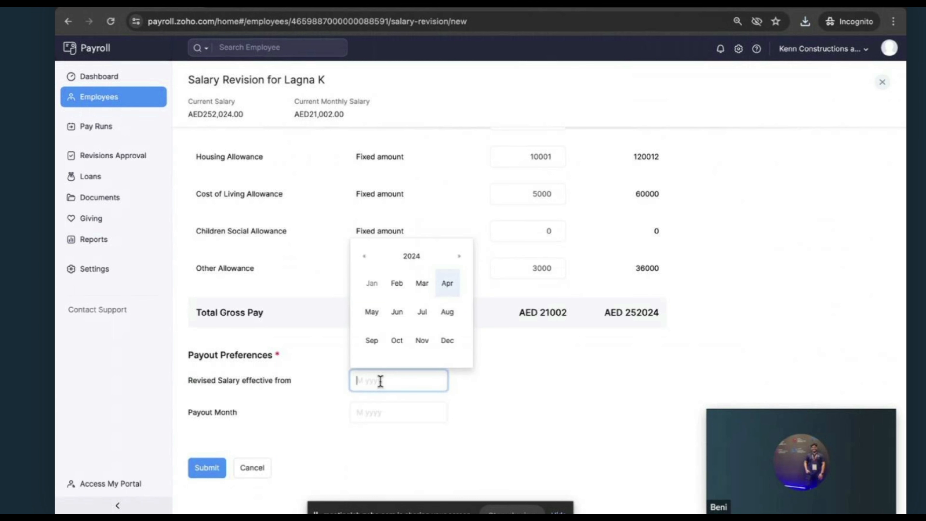
pyautogui.click(397, 286)
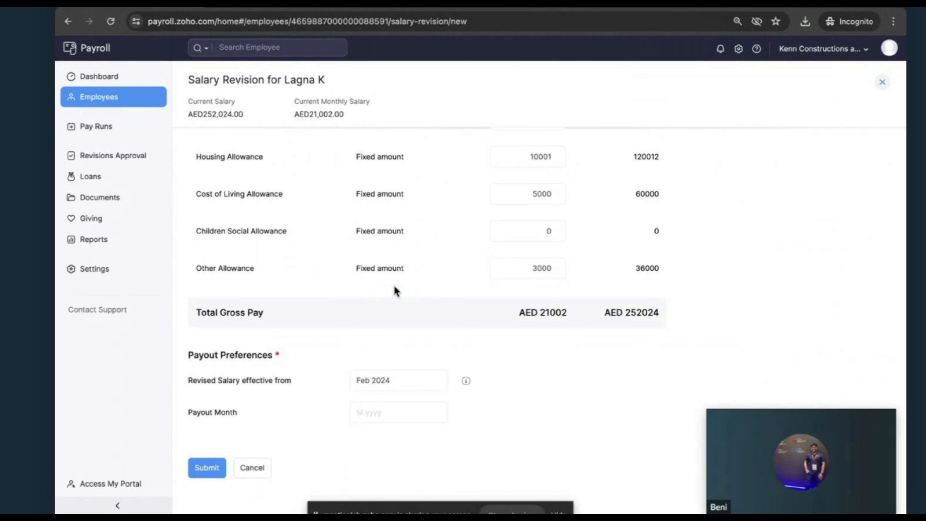
pyautogui.click(370, 412)
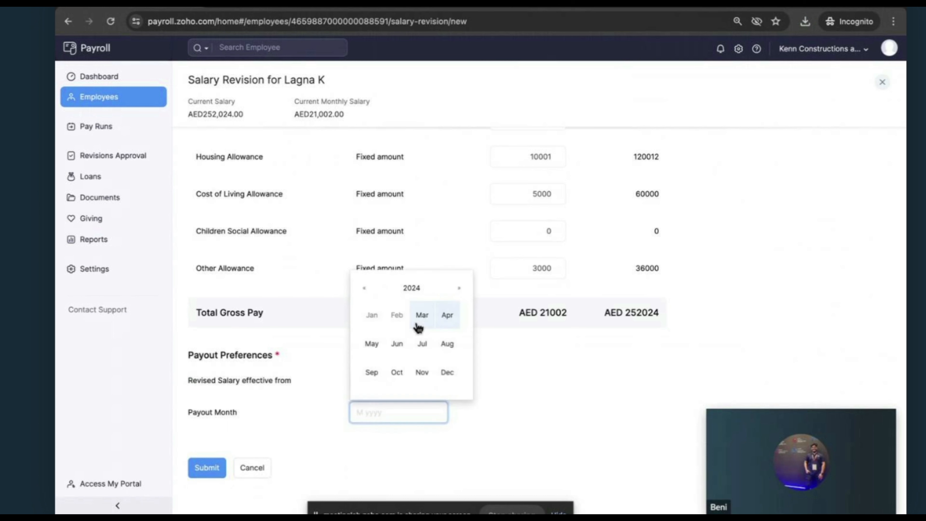
pyautogui.click(447, 316)
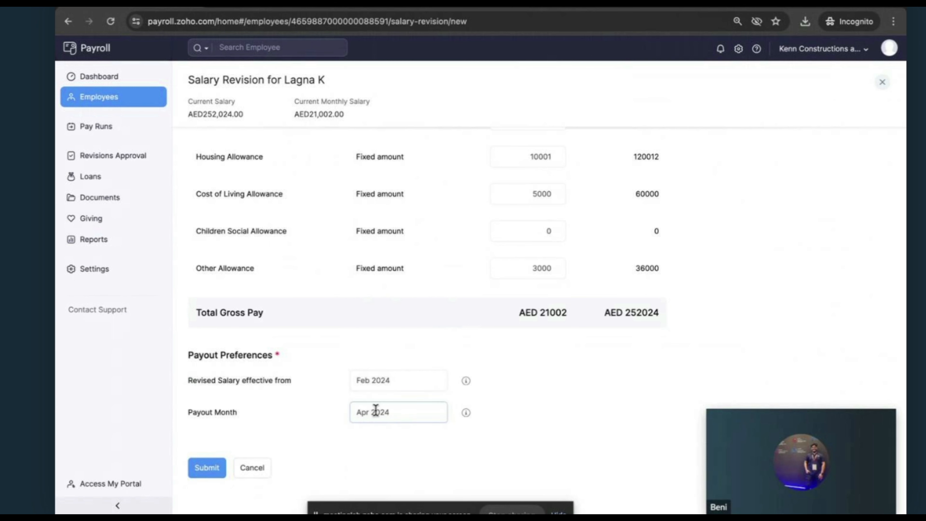
pyautogui.click(253, 469)
pyautogui.click(482, 112)
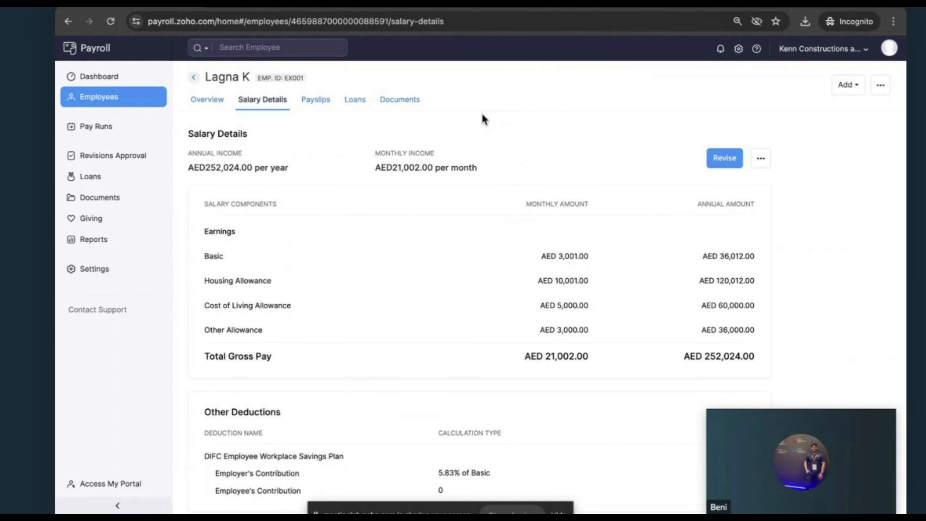
# Show salary revisions for all payout months by clearing the Apr 2024 filter, and select and deselect all listed revisions
pyautogui.click(111, 157)
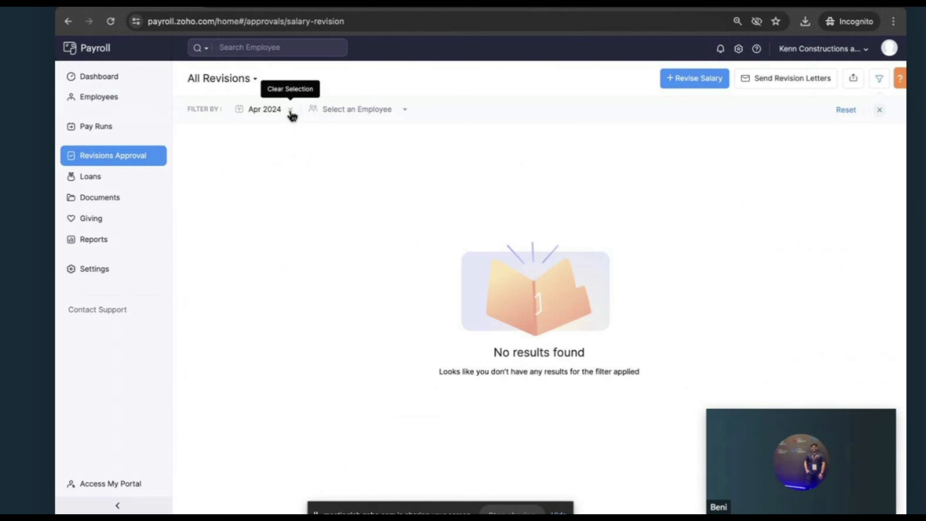
pyautogui.click(291, 110)
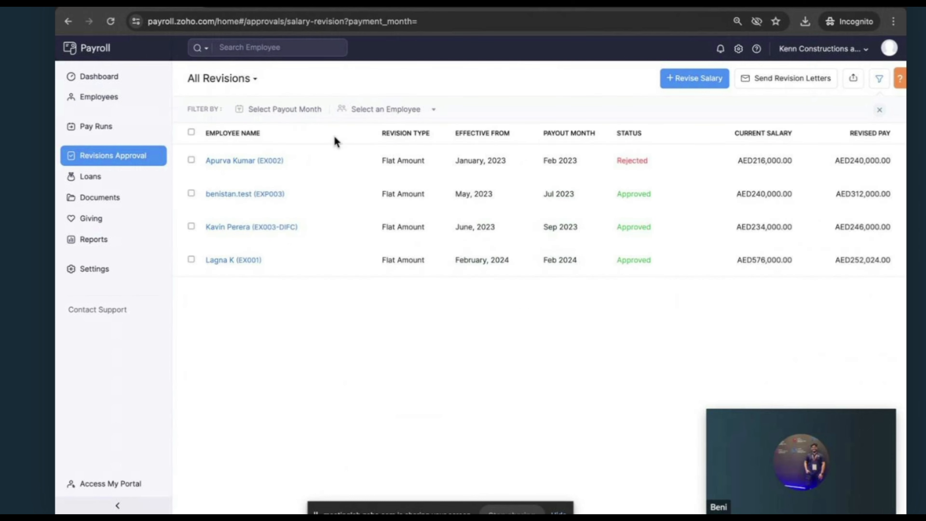
pyautogui.click(191, 133)
pyautogui.click(191, 132)
# Open the details of the draft March 2024 pay run and highlight its base days in the summary
pyautogui.click(131, 131)
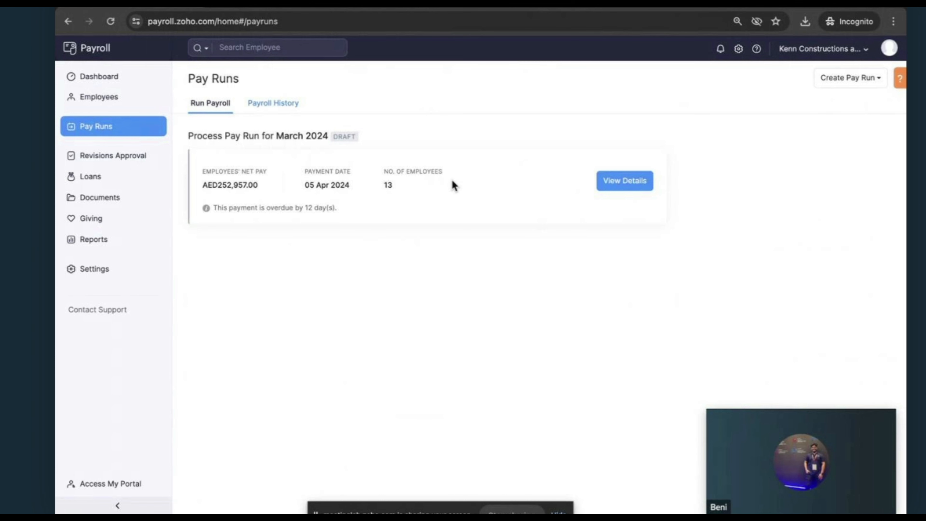
pyautogui.click(623, 183)
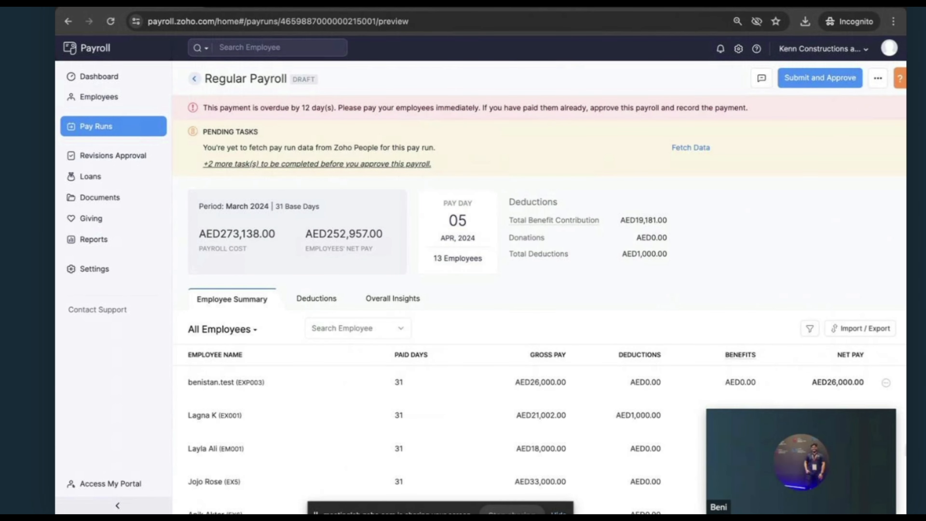
pyautogui.moveTo(883, 418); pyautogui.dragTo(894, 520)
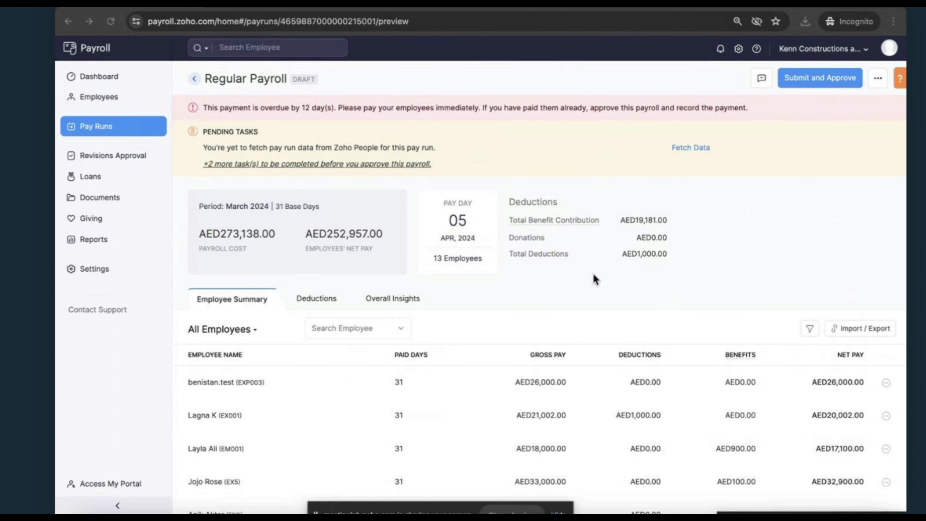
pyautogui.scroll(-1, 615, 285)
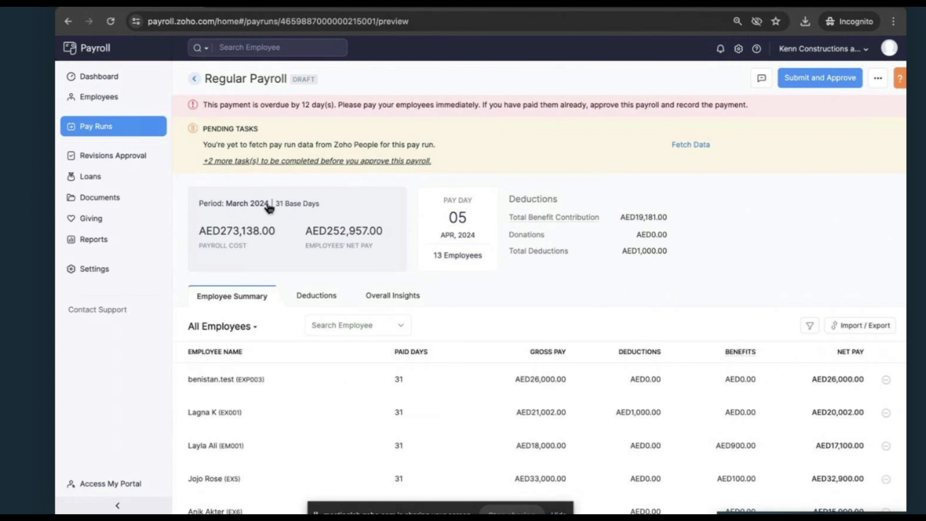
pyautogui.moveTo(273, 203); pyautogui.dragTo(318, 203)
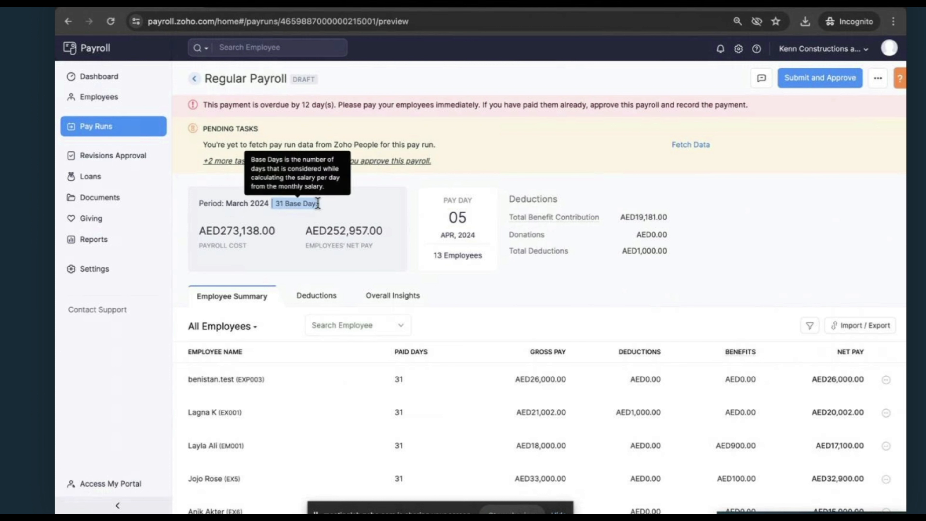
pyautogui.scroll(-1, 371, 303)
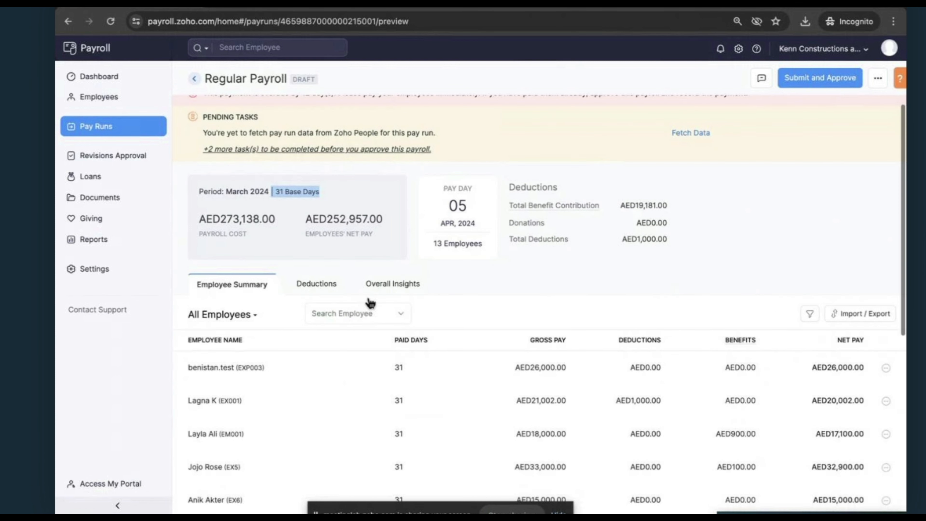
# Examine the pay run's overall insights, including the employee breakdown, benefit and payment summaries, and component-wise breakdown
pyautogui.click(392, 273)
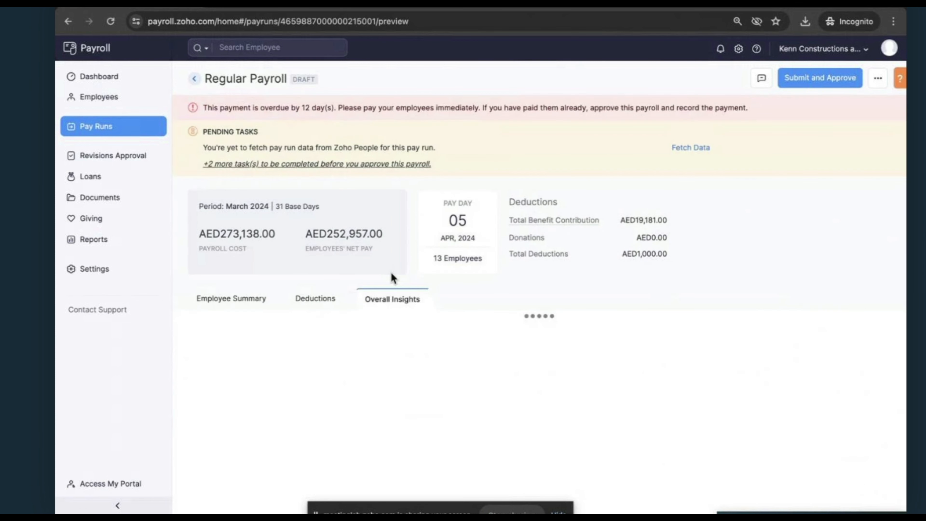
pyautogui.scroll(-5, 483, 302)
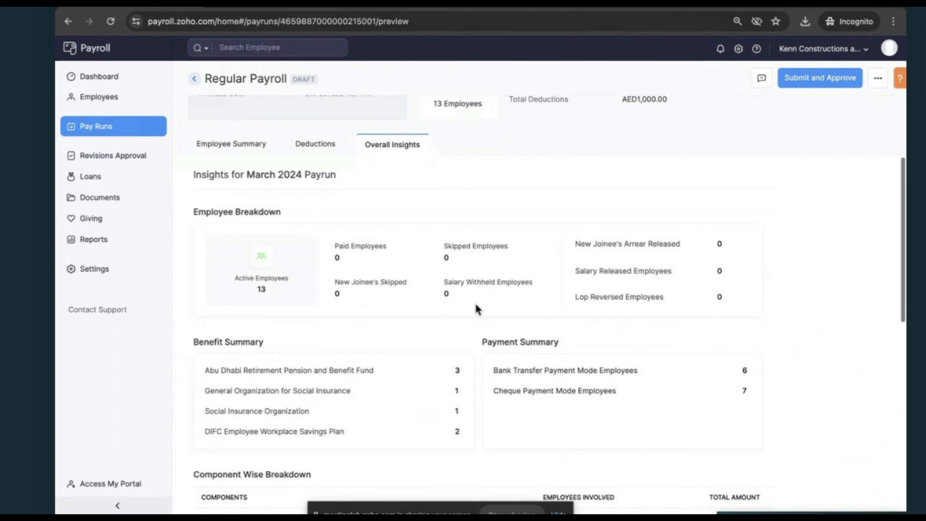
pyautogui.scroll(-1, 460, 349)
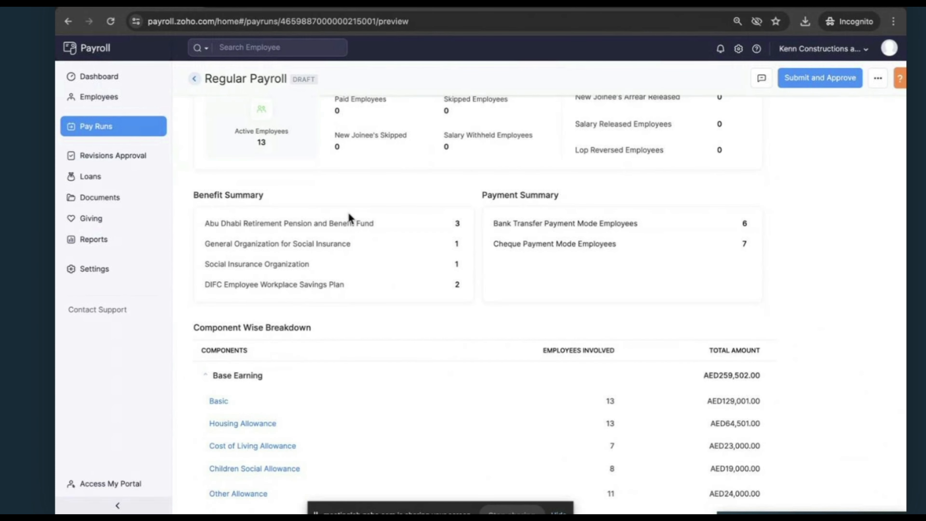
pyautogui.scroll(-3, 504, 321)
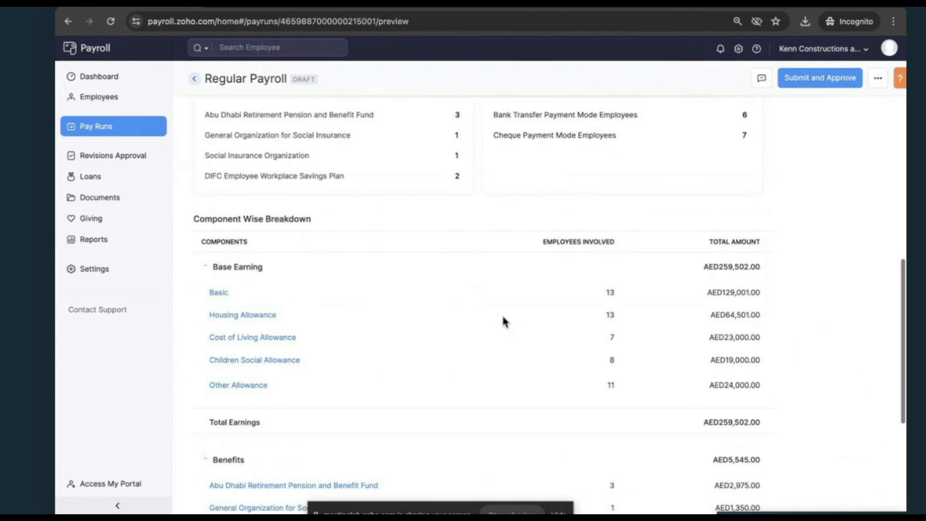
pyautogui.scroll(-2, 504, 321)
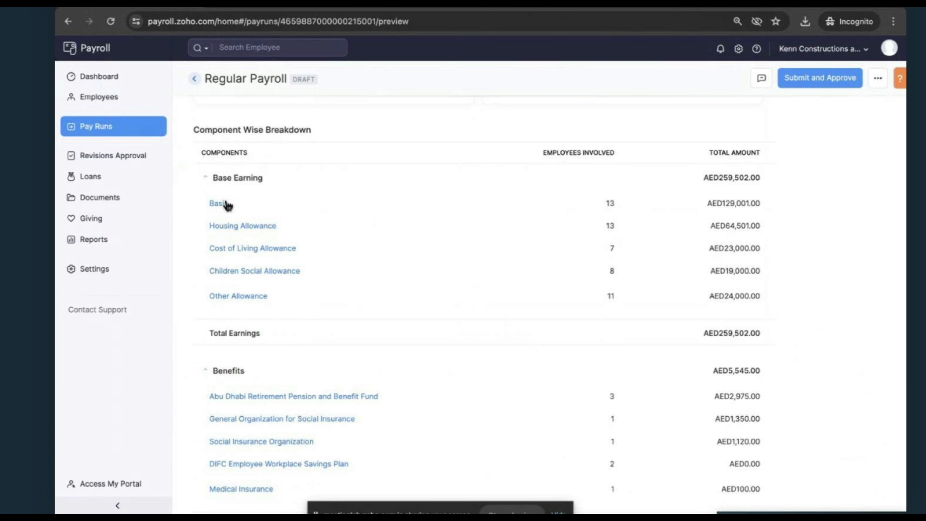
pyautogui.scroll(-3, 355, 345)
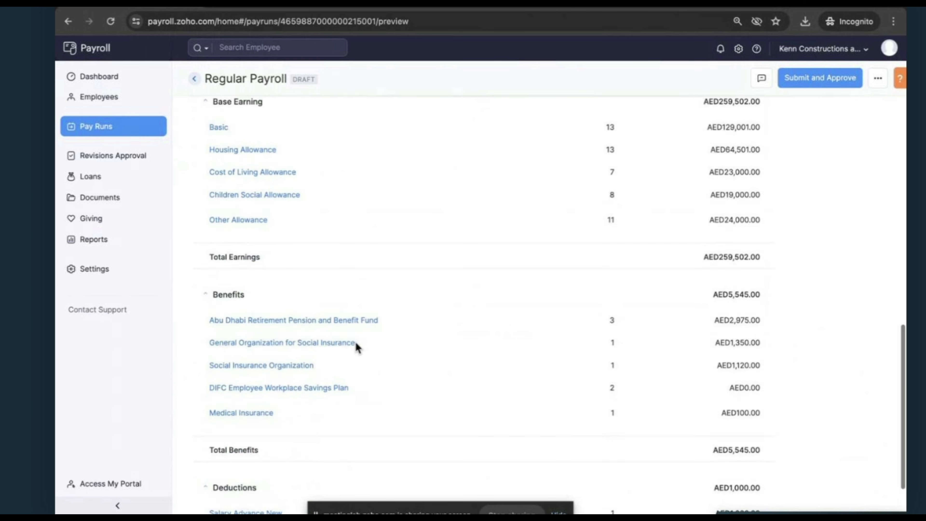
pyautogui.scroll(4, 356, 346)
pyautogui.scroll(10, 356, 346)
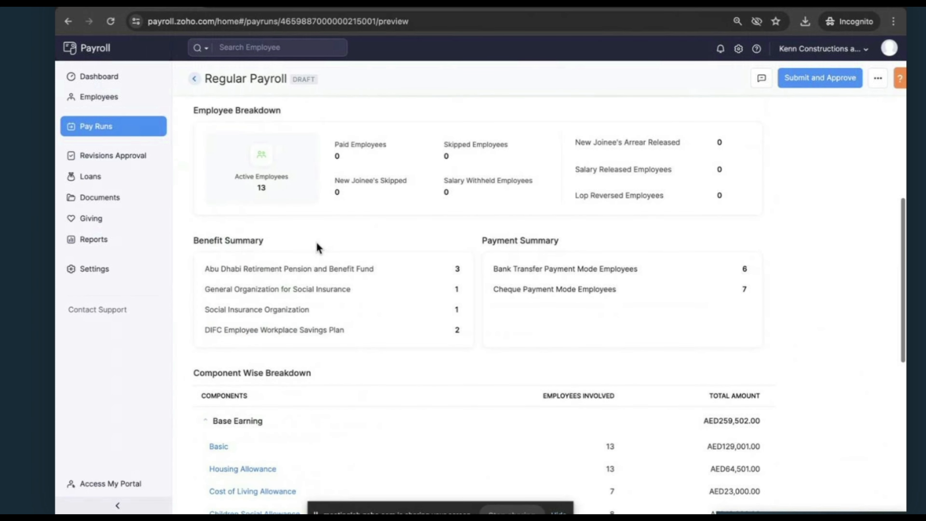
# Review the contribution details under the pay run's deductions, and return to the employee summary
pyautogui.click(310, 302)
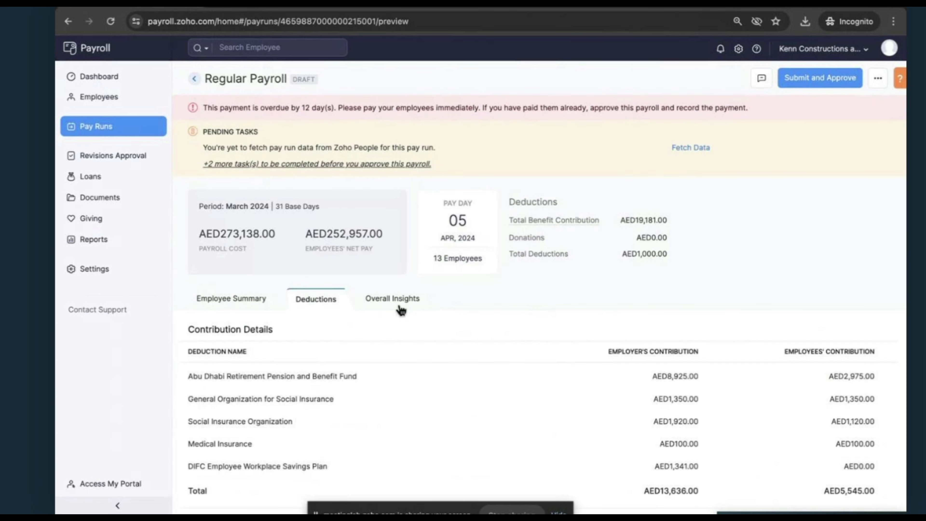
pyautogui.scroll(-5, 359, 270)
pyautogui.click(251, 109)
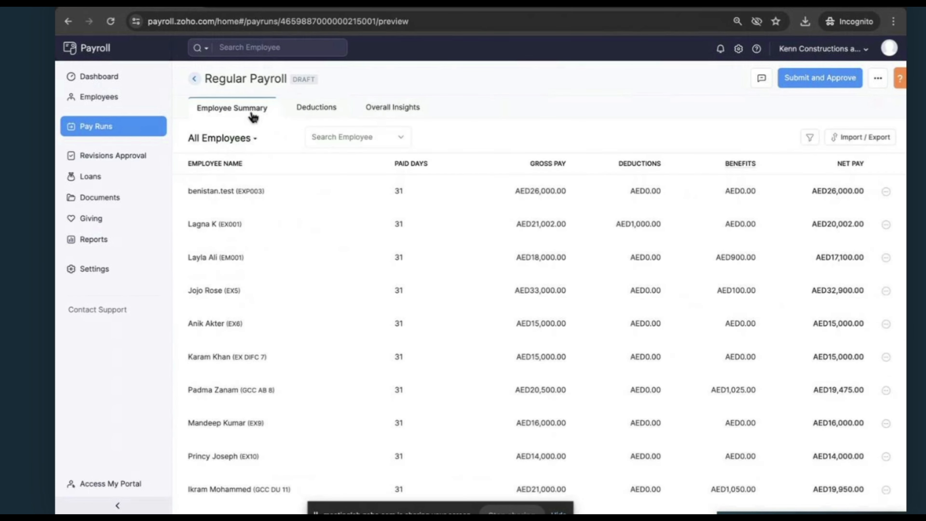
# View the pay details of the first employee and the one with AED20,500.00 gross pay, and highlight the Abu Dhabi Retirement Pension and Benefit Fund contribution
pyautogui.scroll(4, 436, 256)
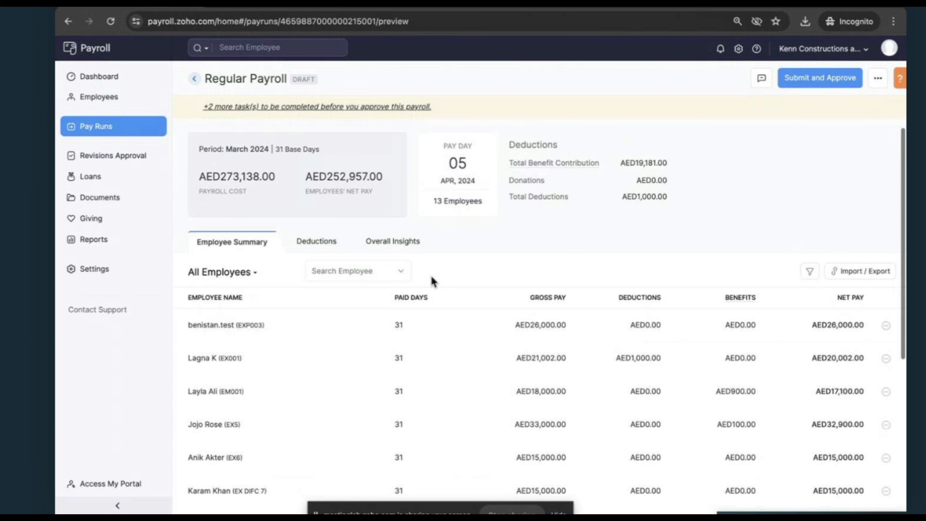
pyautogui.click(428, 337)
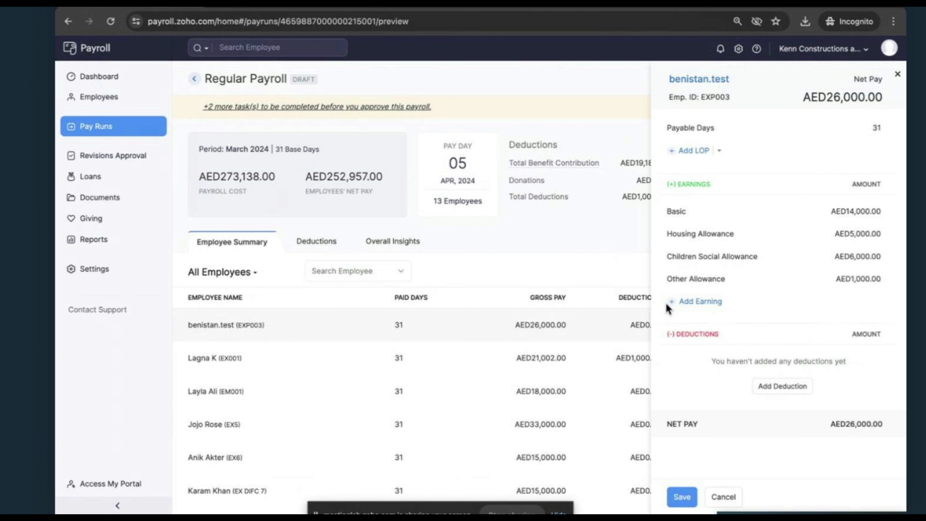
pyautogui.scroll(-3, 474, 413)
pyautogui.click(391, 407)
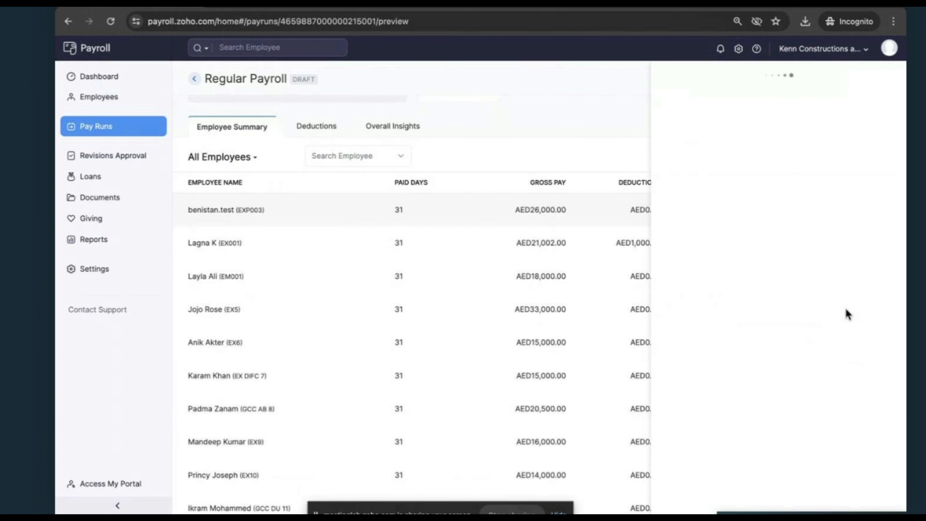
pyautogui.scroll(-1, 772, 367)
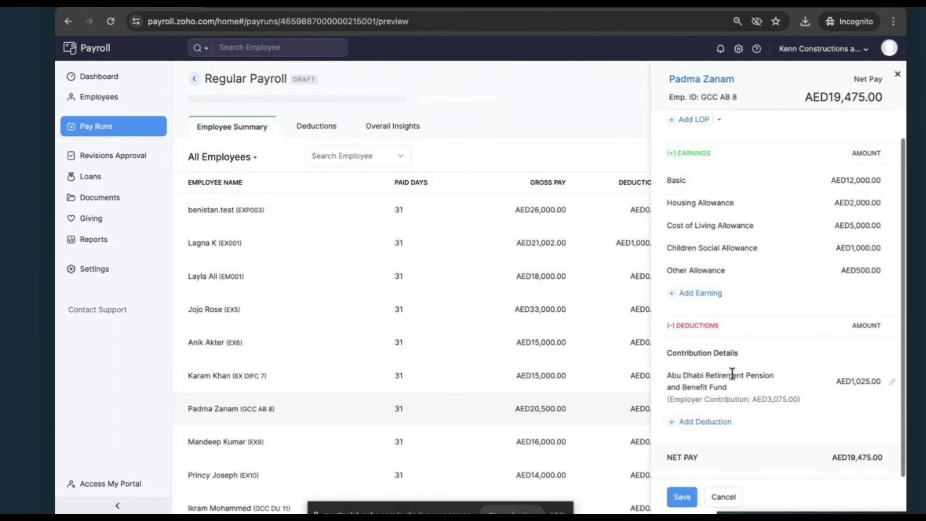
pyautogui.moveTo(666, 375); pyautogui.dragTo(735, 392)
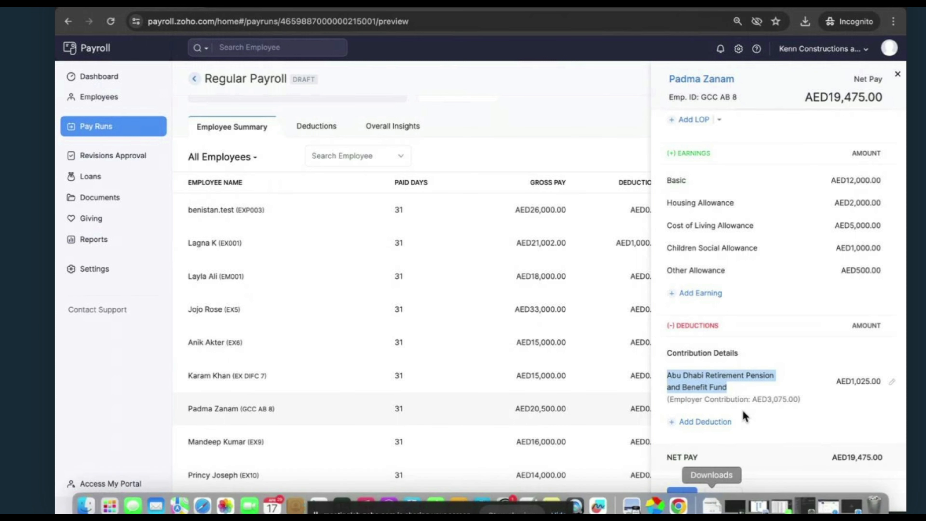
# Show the additional earning options and the LOP days entry in the employee's pay details, and close them without saving
pyautogui.click(710, 294)
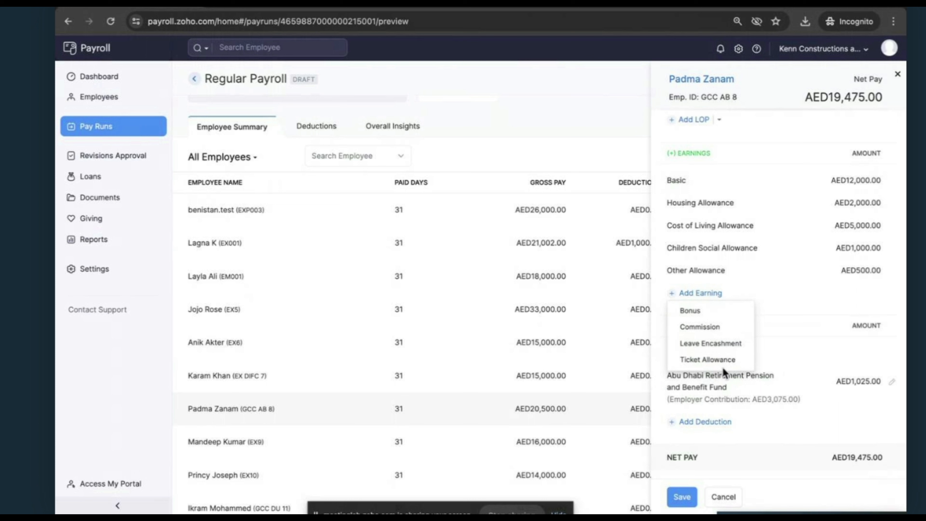
pyautogui.scroll(2, 727, 227)
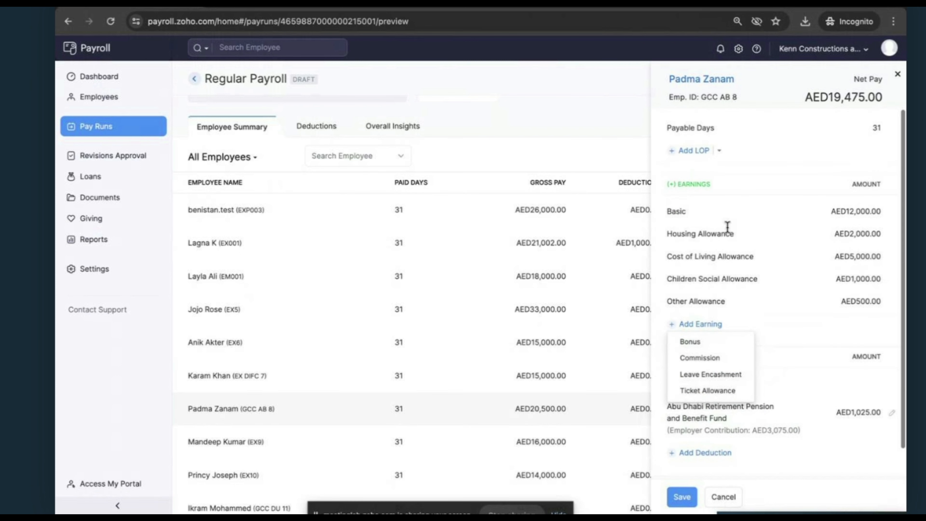
pyautogui.click(695, 151)
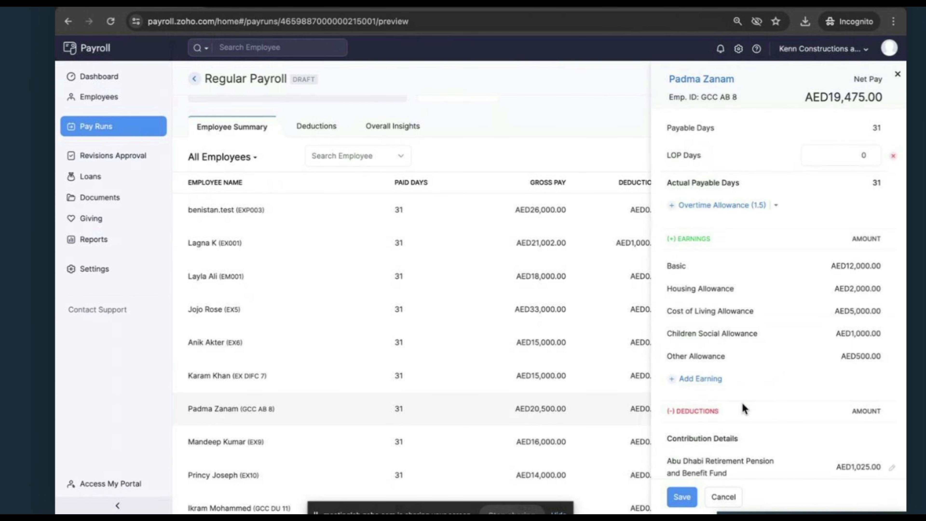
pyautogui.click(721, 500)
# View the LOP Details import page, return to the pay run, and highlight the Fetch Data option among its pending tasks
pyautogui.click(856, 157)
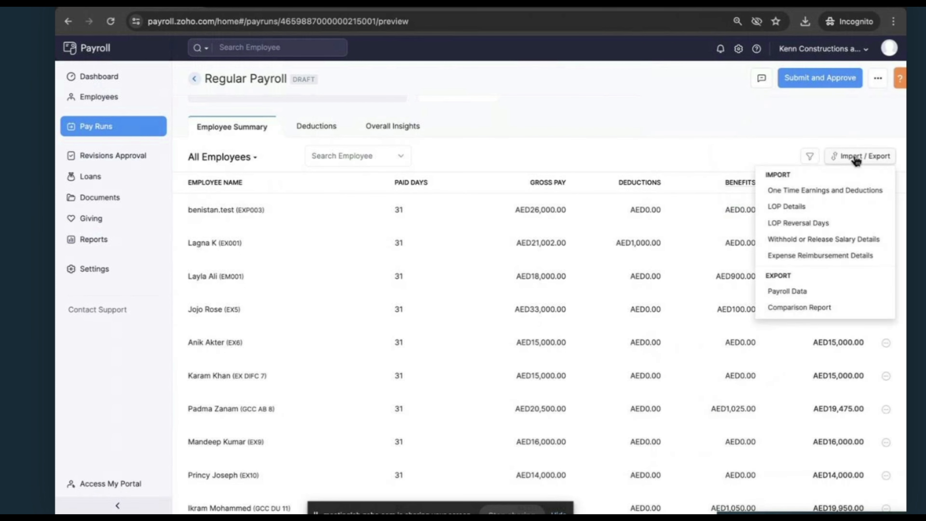
pyautogui.click(788, 211)
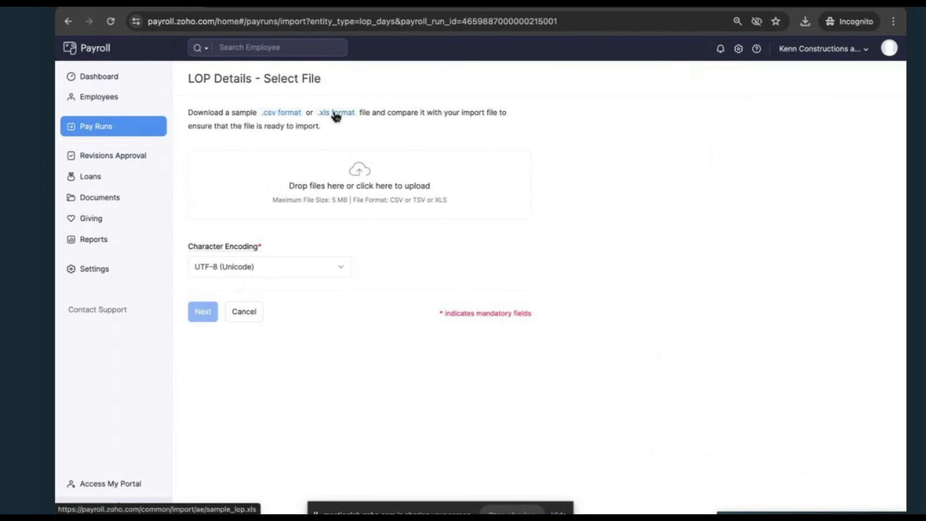
pyautogui.click(250, 312)
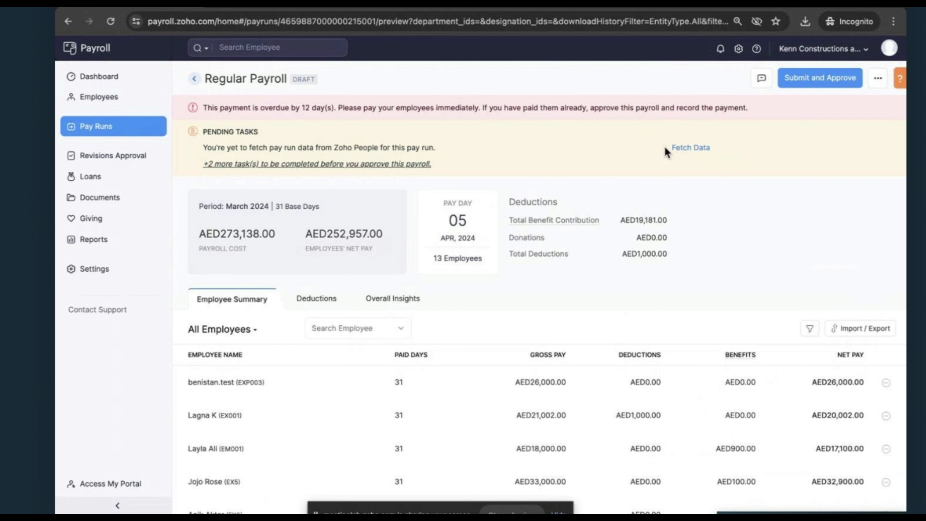
pyautogui.moveTo(664, 147); pyautogui.dragTo(712, 147)
# Download the XLS sample file for importing One Time Earnings and Deductions to the Downloads folder
pyautogui.scroll(-1, 680, 277)
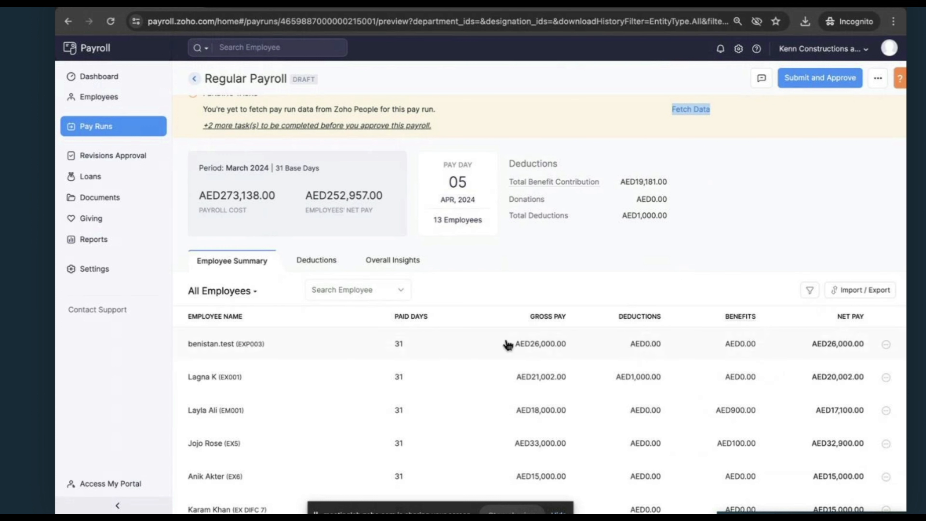
pyautogui.click(848, 292)
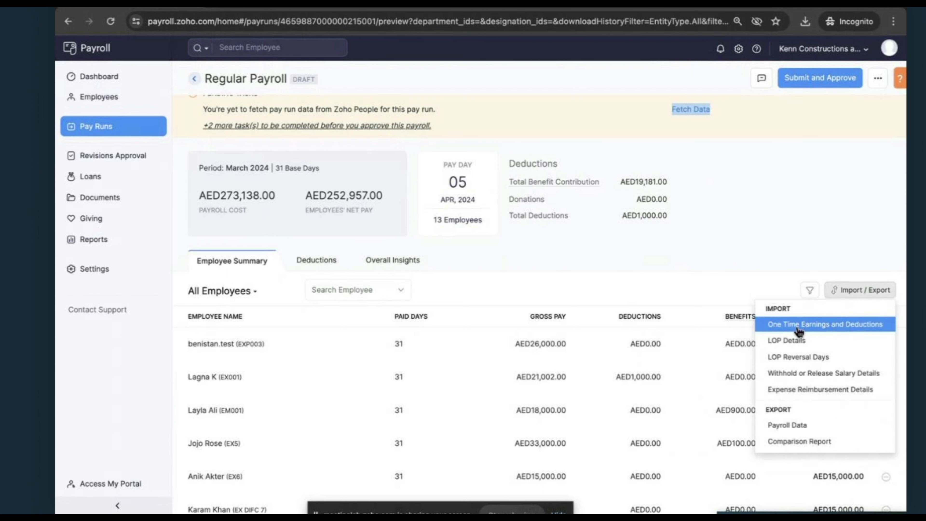
pyautogui.click(857, 327)
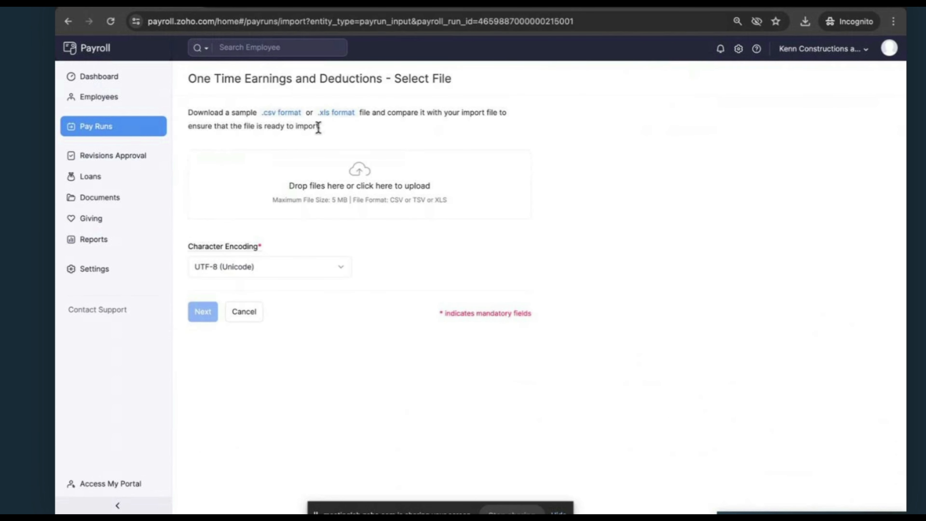
pyautogui.click(338, 114)
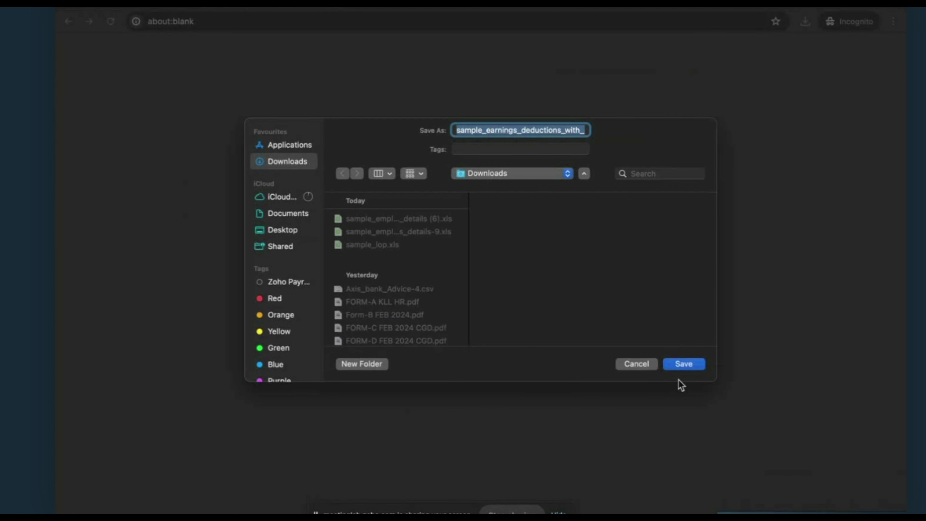
pyautogui.click(686, 365)
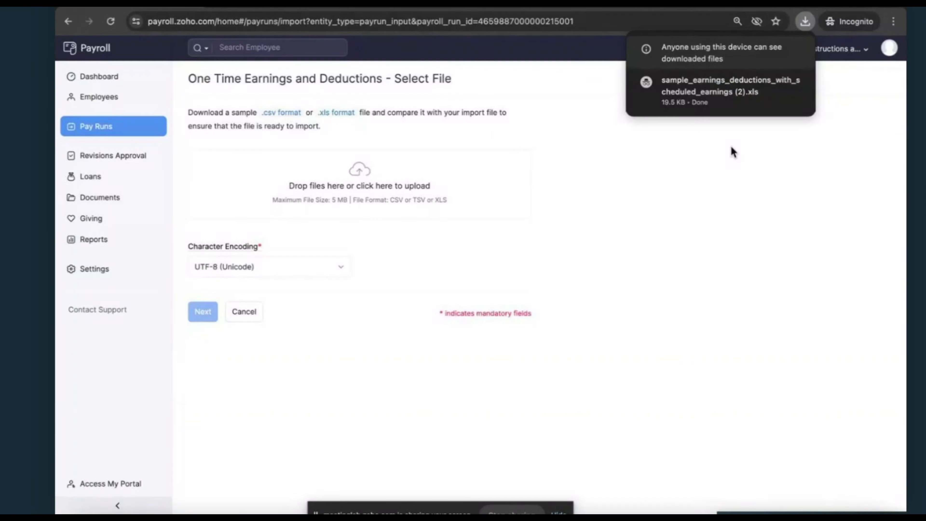
# Open the downloaded sample in the spreadsheet app, review its columns including Bonus and Bonus Overridden Reason, and switch back to the payroll browser
pyautogui.click(721, 90)
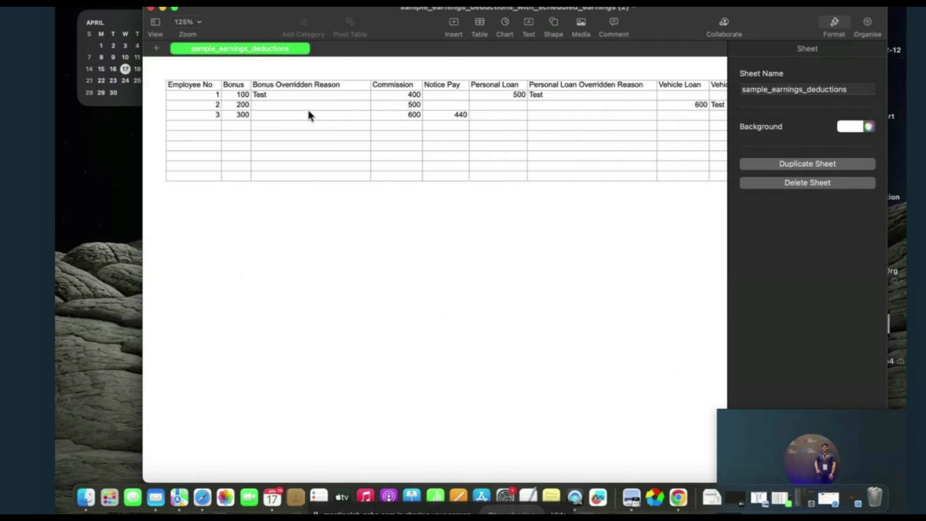
pyautogui.click(174, 8)
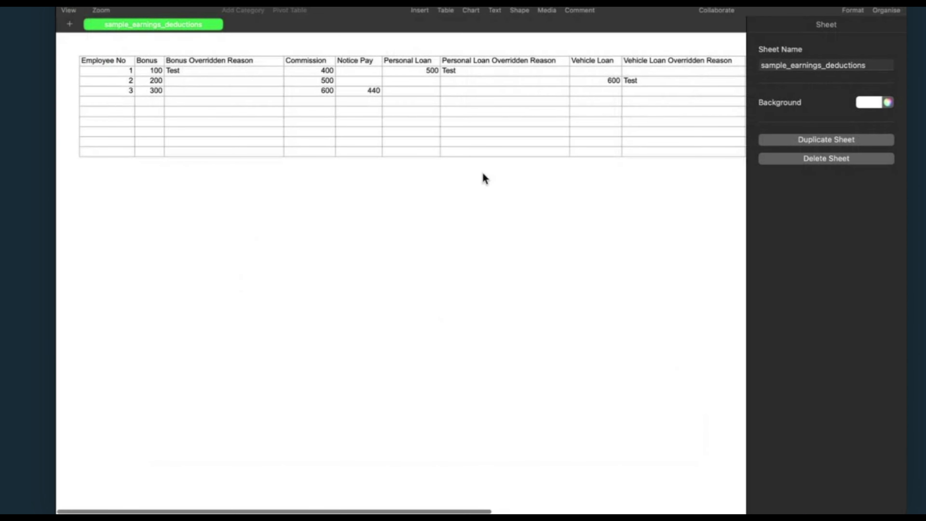
pyautogui.hscroll(3, 503, 153)
pyautogui.hscroll(5, 523, 128)
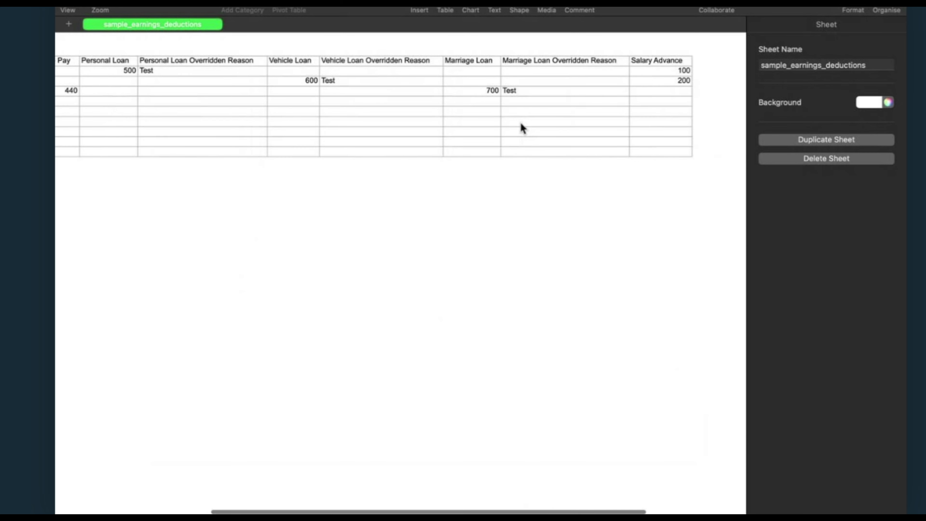
pyautogui.hscroll(-8, 522, 128)
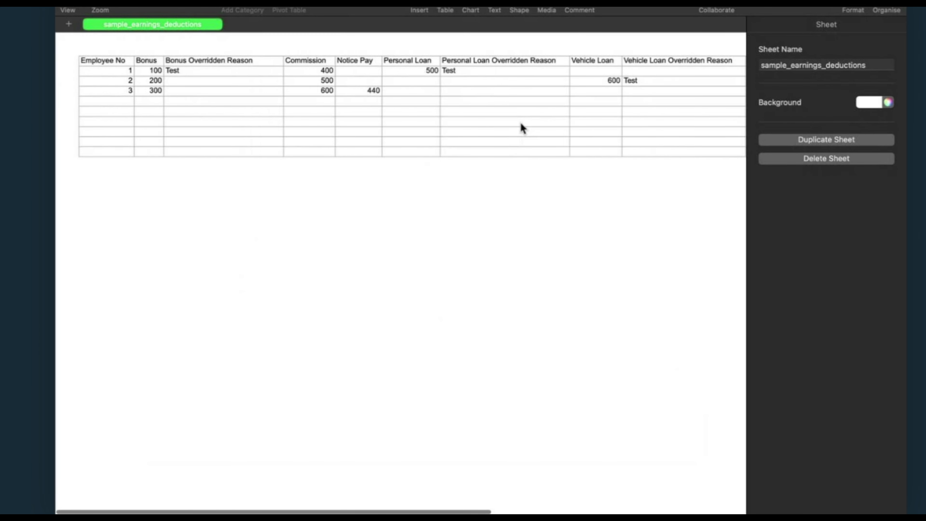
pyautogui.click(150, 61)
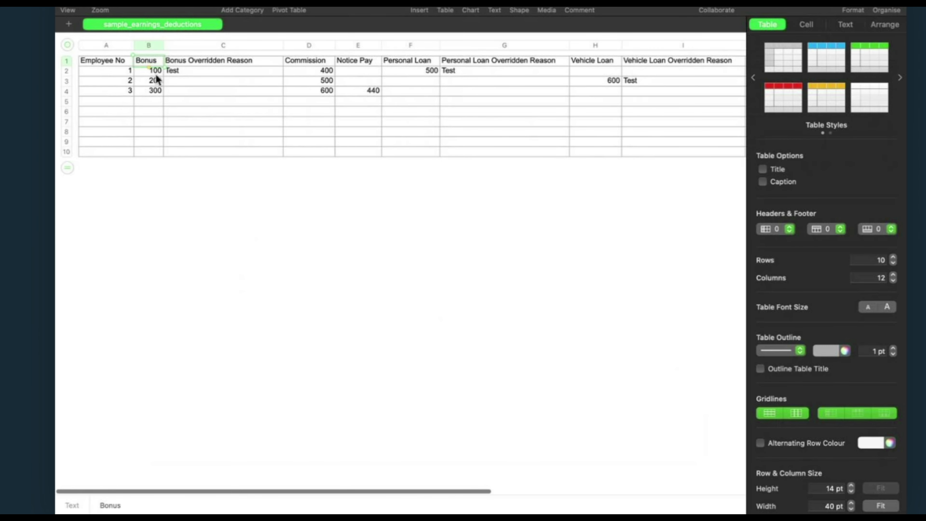
pyautogui.click(247, 62)
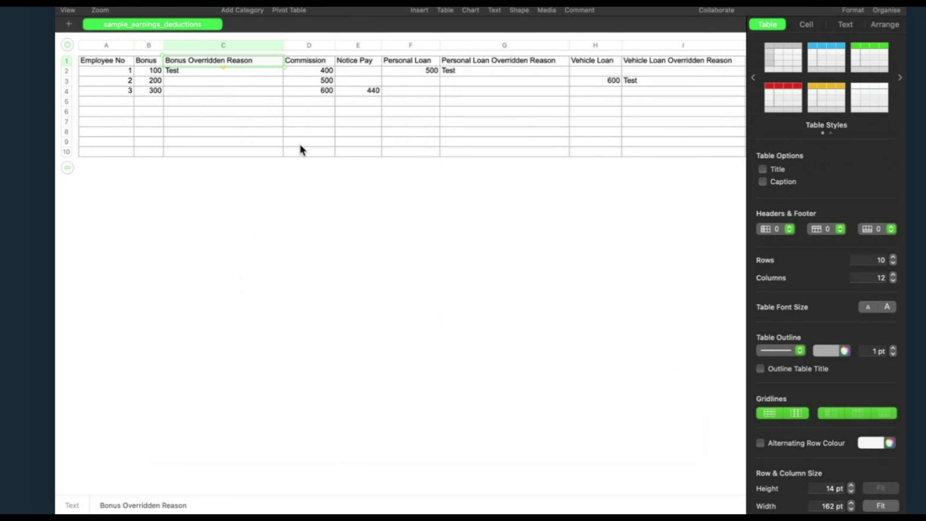
pyautogui.hotkey('ctrl', 'Right')
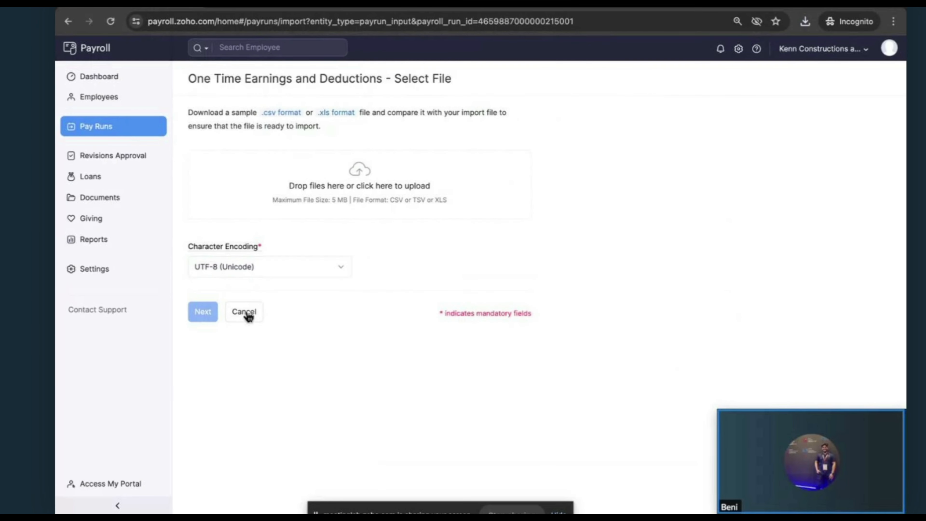
# Cancel the One Time Earnings and Deductions import and return to the pay run's employee list
pyautogui.click(244, 313)
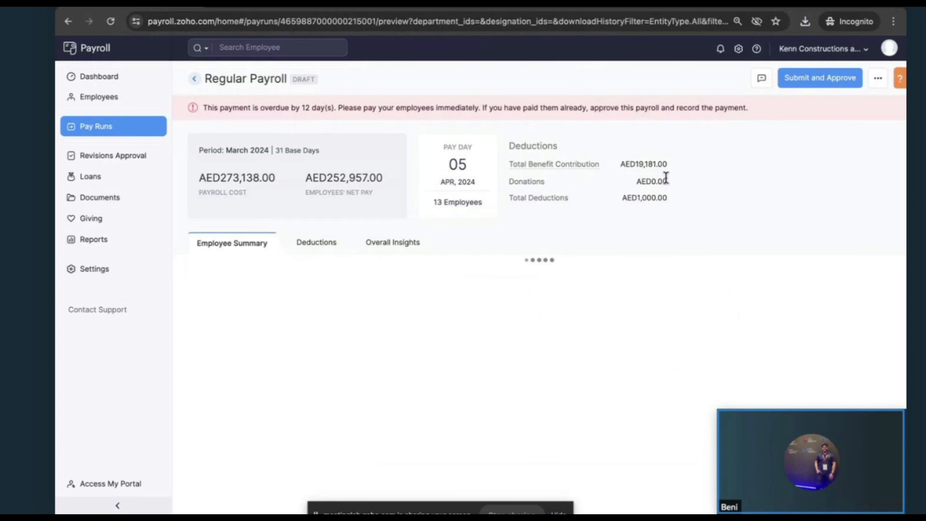
pyautogui.scroll(-1, 740, 261)
pyautogui.scroll(-4, 739, 262)
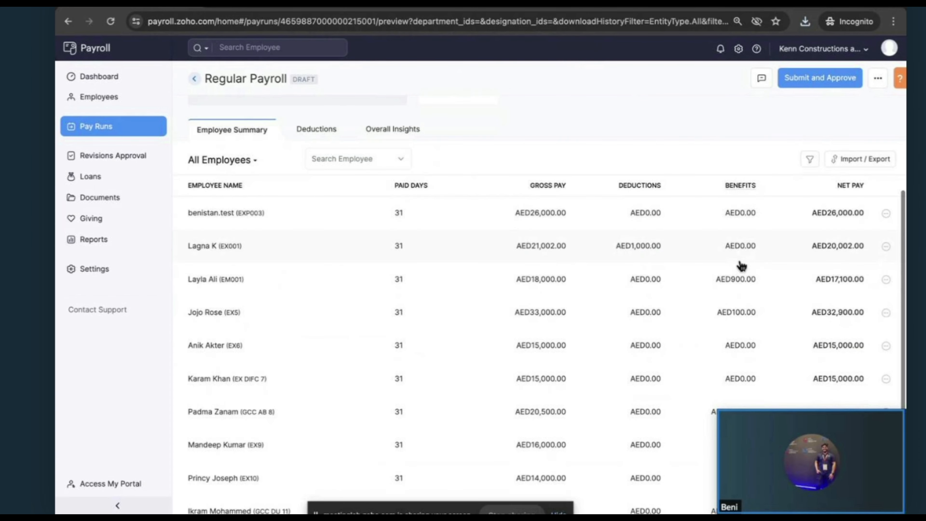
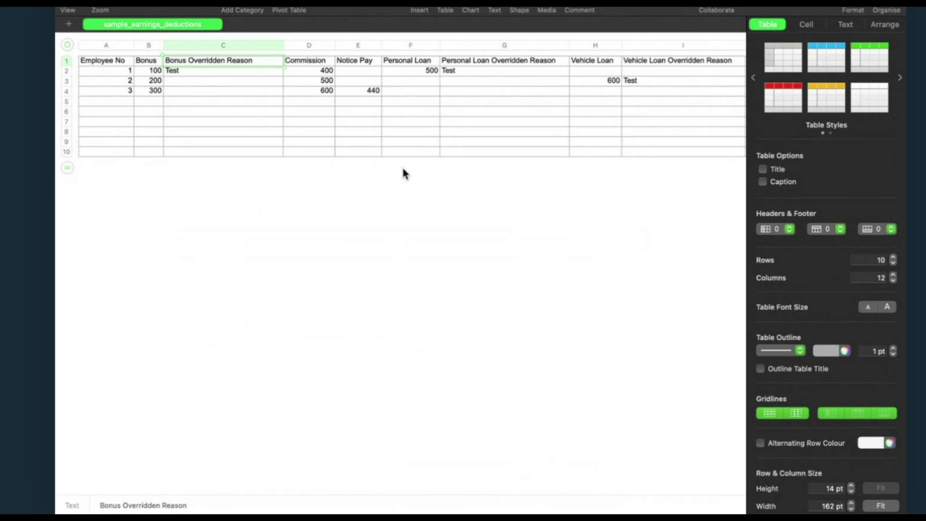
pyautogui.hotkey('ctrl', 'Right')
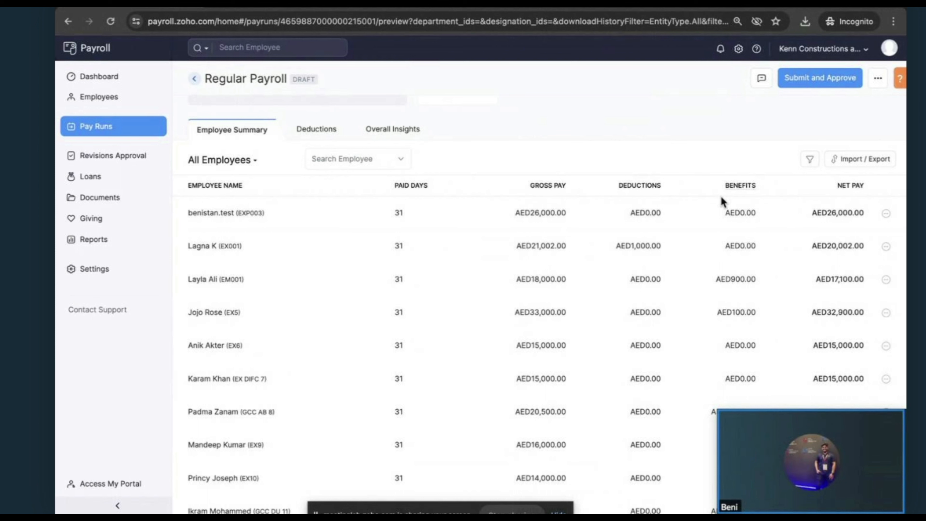
# Check the months available for releasing the first employee's withheld salary, cancel the release, and show the pay run's import and export options
pyautogui.click(886, 213)
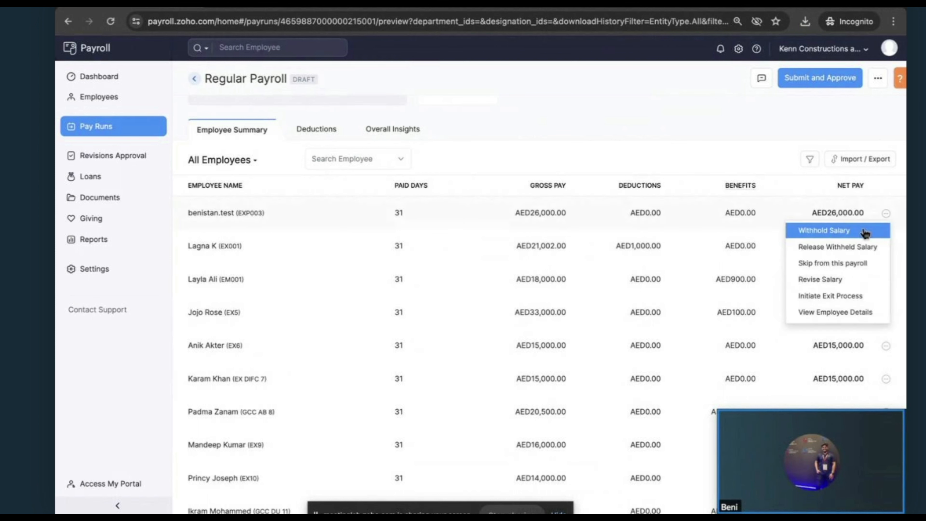
pyautogui.click(851, 250)
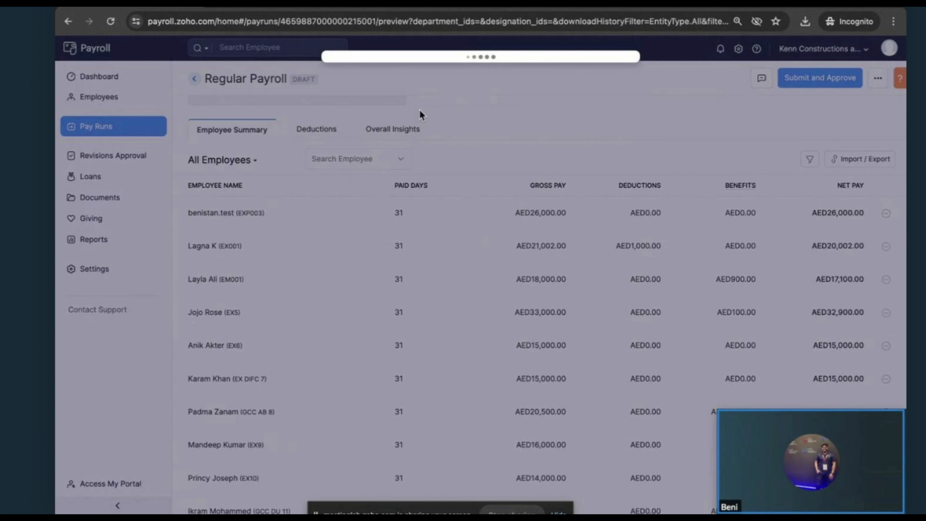
pyautogui.click(416, 123)
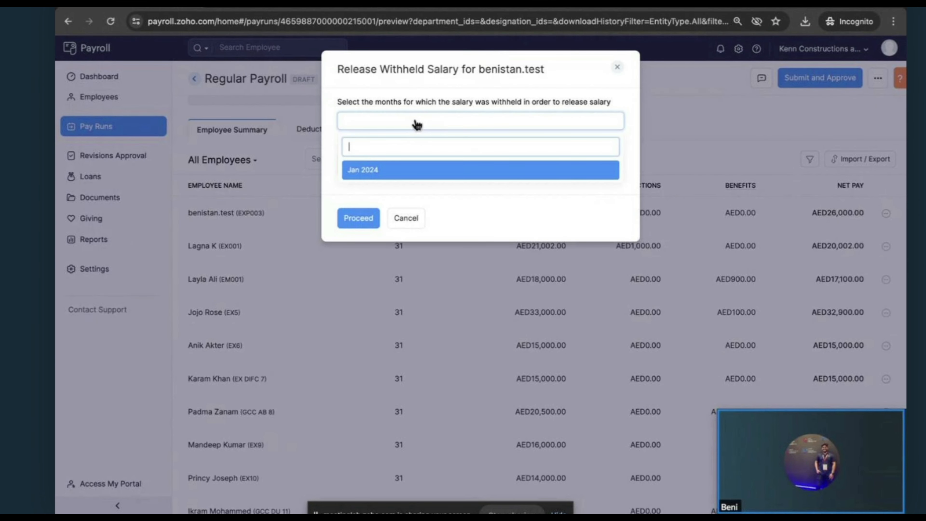
pyautogui.click(406, 218)
pyautogui.click(860, 159)
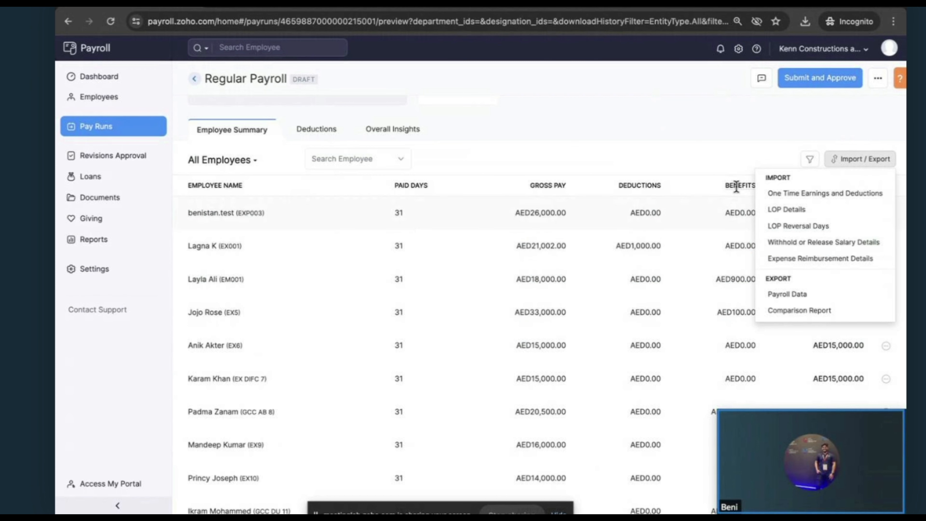
# Expand the pay run's pending tasks, view the employees with previously withheld salaries, and return to the payroll
pyautogui.scroll(5, 684, 146)
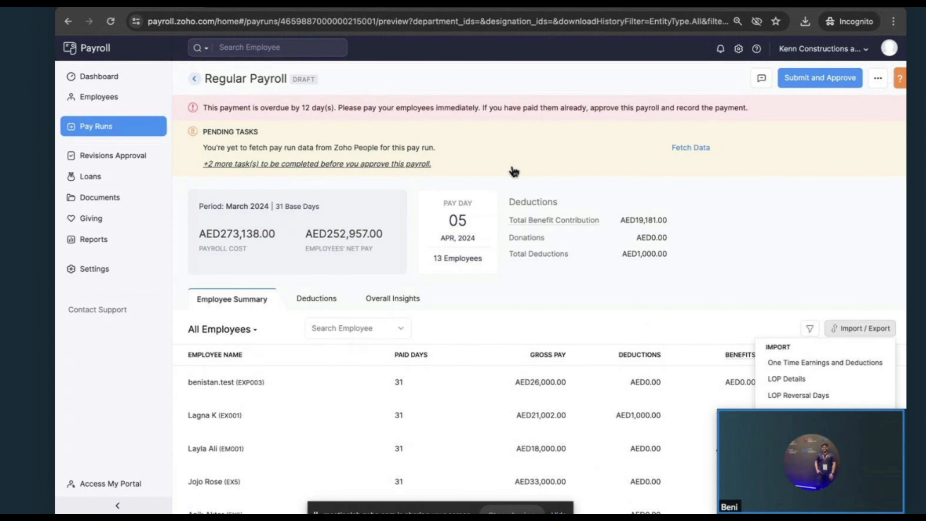
pyautogui.click(432, 164)
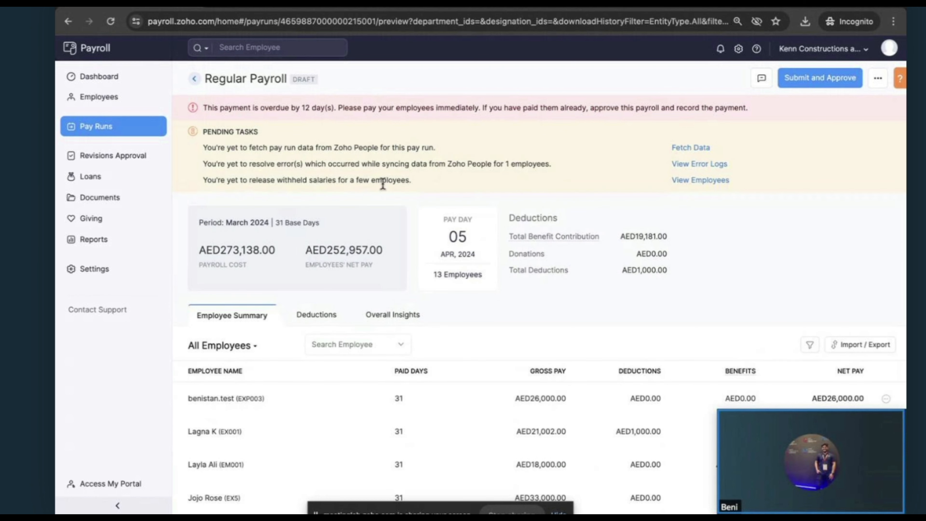
pyautogui.click(673, 175)
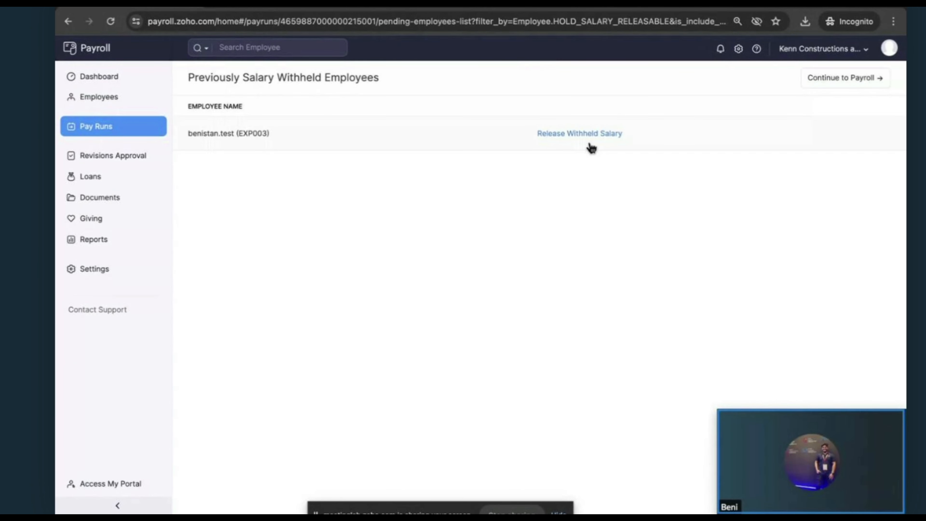
pyautogui.click(854, 79)
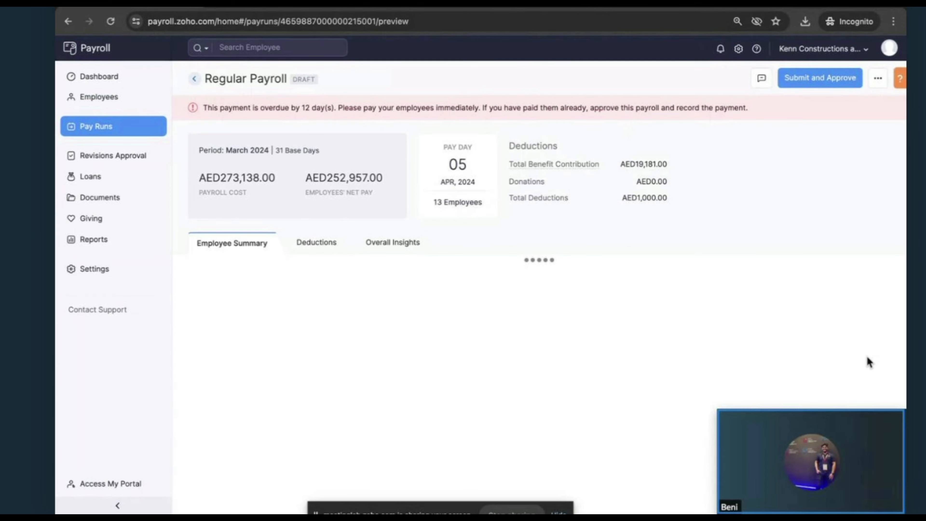
# Open the Export Payroll Data form for the pay run, review the exportable pay run detail types, and cancel the export
pyautogui.moveTo(872, 420); pyautogui.dragTo(875, 513)
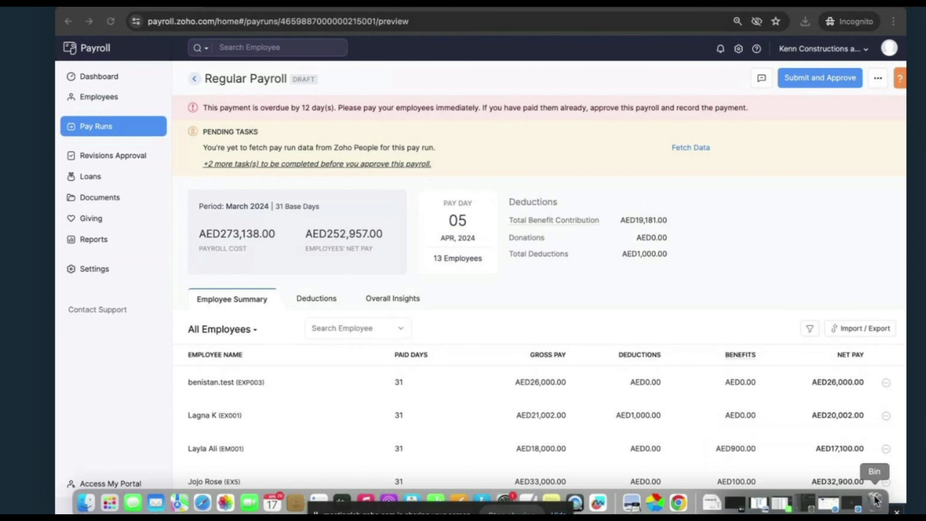
pyautogui.click(879, 327)
pyautogui.click(795, 455)
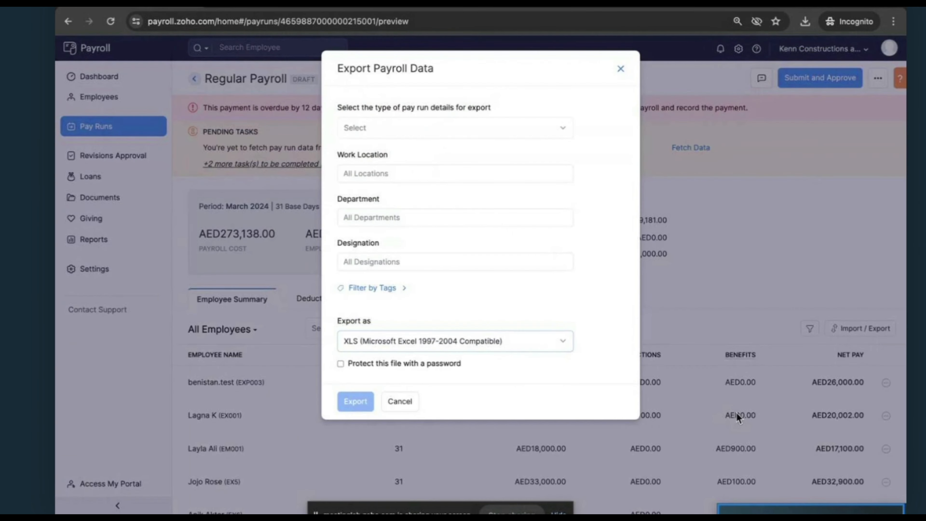
pyautogui.click(410, 131)
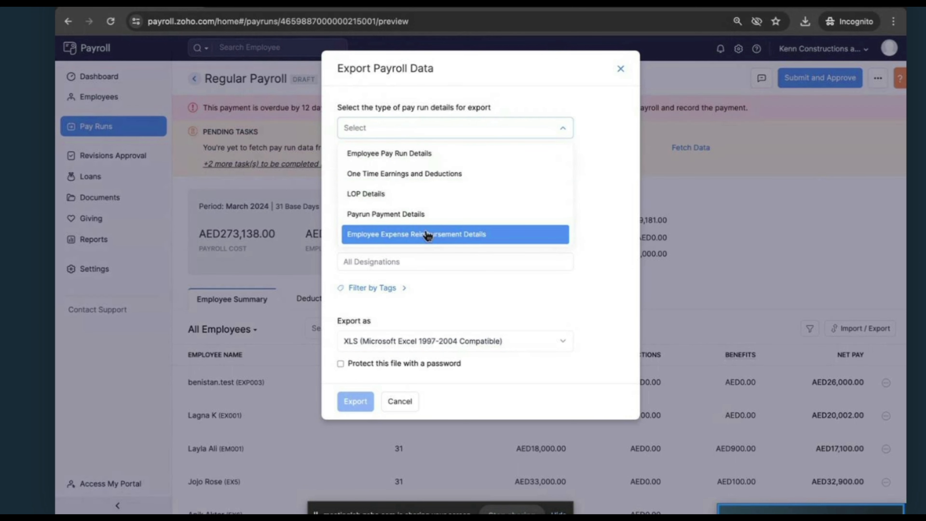
pyautogui.click(409, 411)
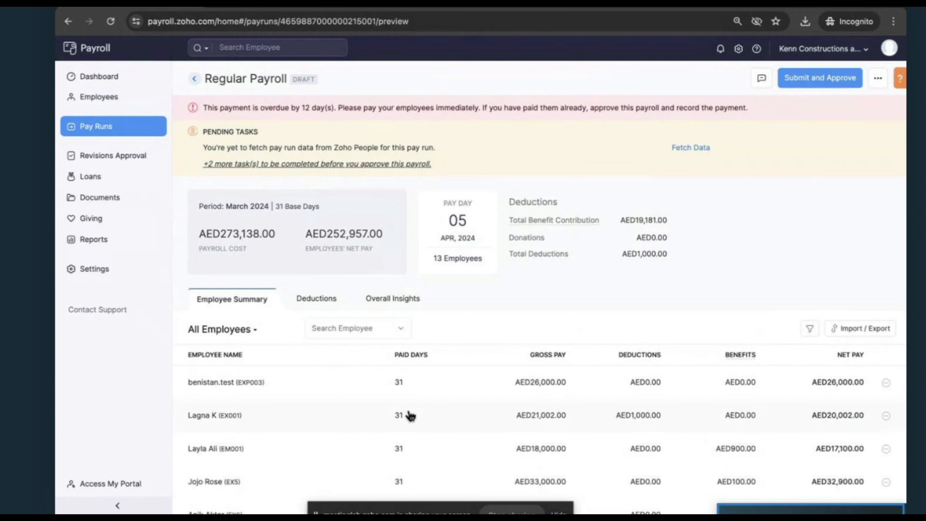
# Open the pay run's Export Comparison Report form, review the comparison report types, and cancel it
pyautogui.click(859, 333)
pyautogui.click(807, 485)
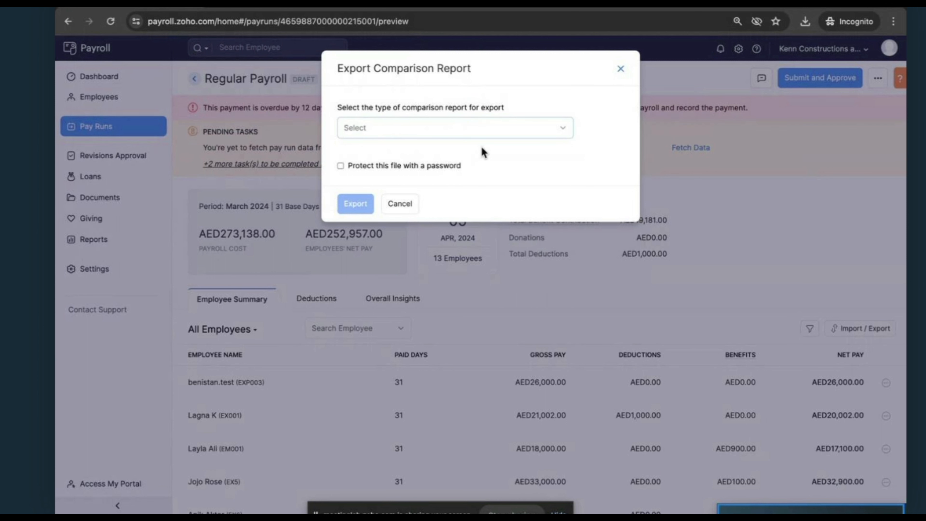
pyautogui.click(488, 138)
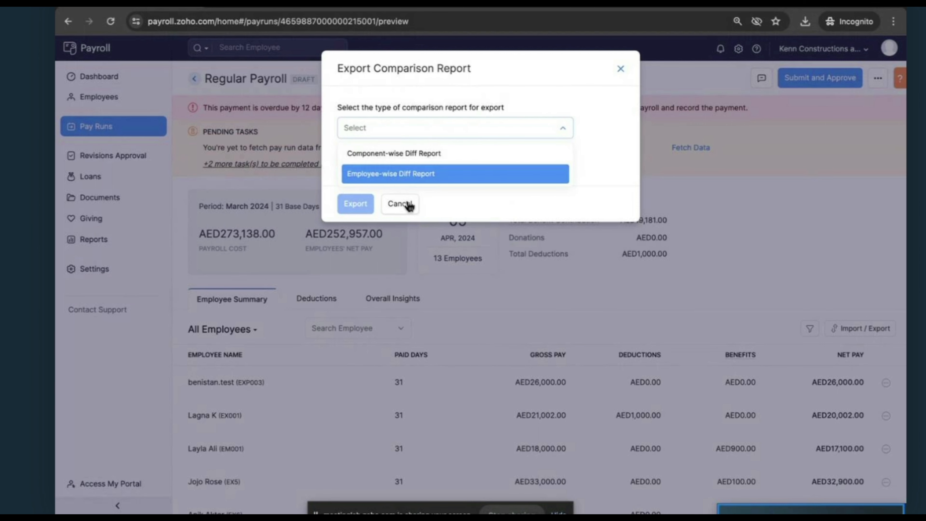
pyautogui.click(399, 204)
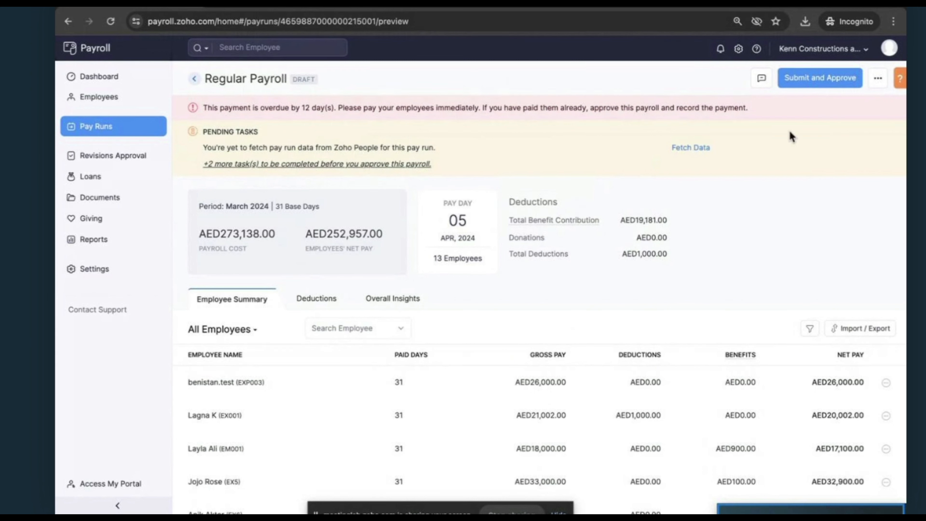
# Submit and approve the March 2024 payroll without posting journal entries, and review the SIF file download options without downloading
pyautogui.click(814, 80)
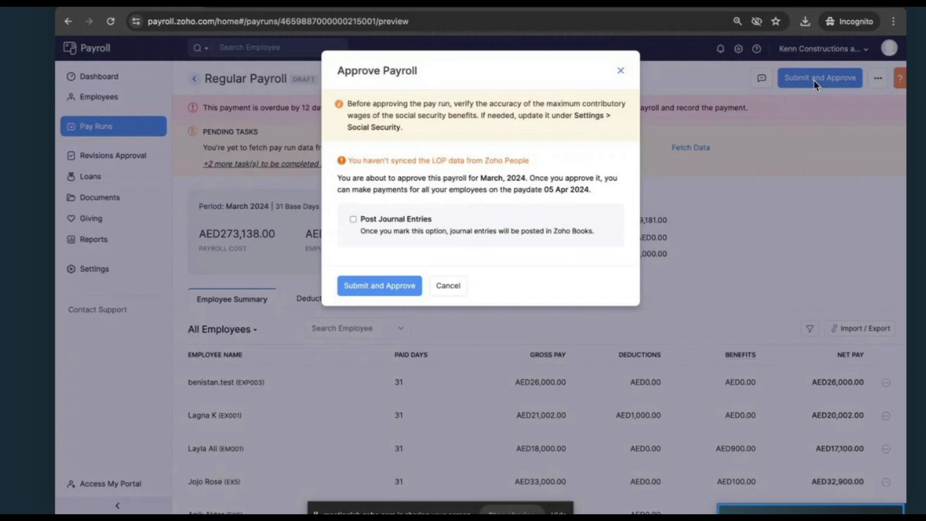
pyautogui.click(385, 288)
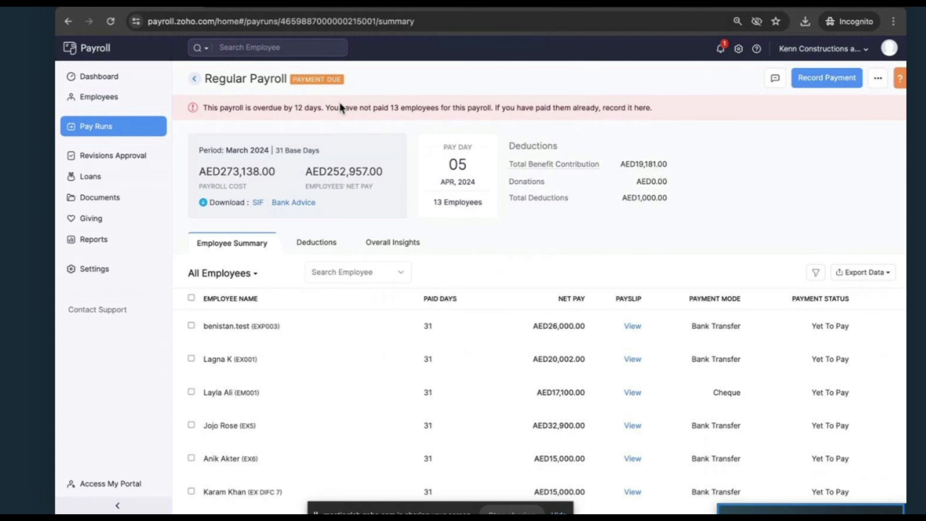
pyautogui.click(257, 202)
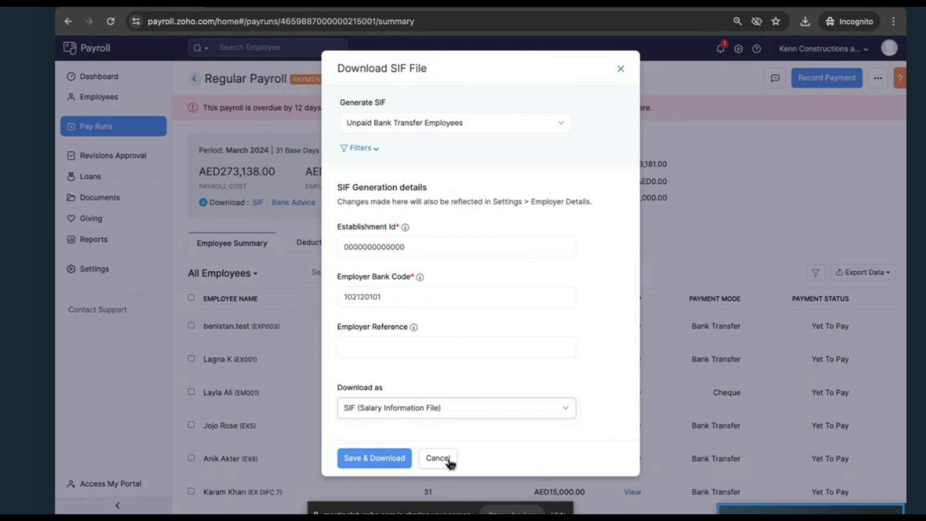
pyautogui.click(437, 458)
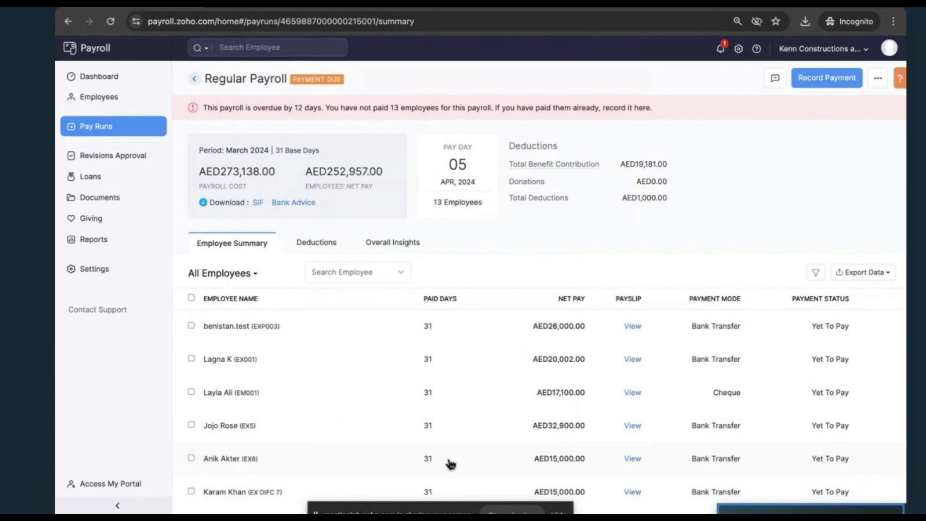
pyautogui.click(257, 203)
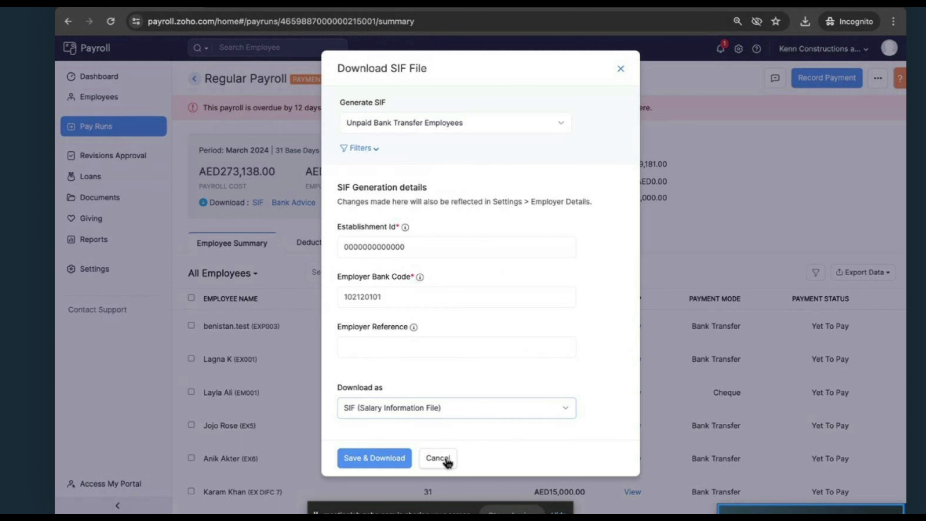
pyautogui.click(438, 458)
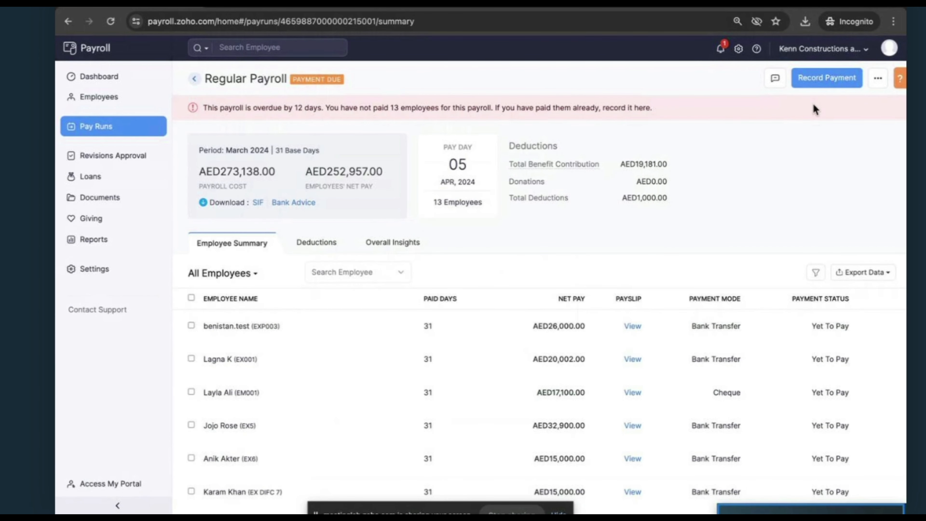
# Record the pay run's payment with a paid date of 03 Apr 2024 and payslip notification emails sent to all employees
pyautogui.click(825, 77)
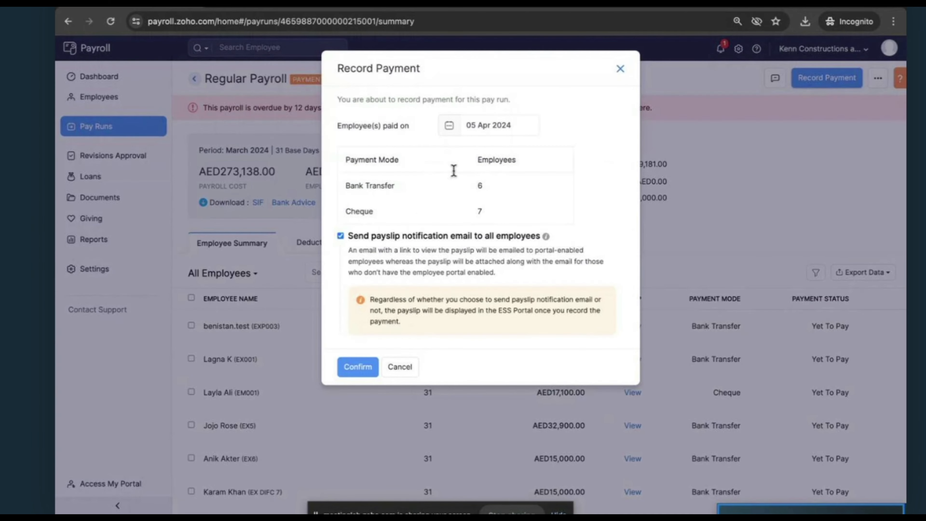
pyautogui.click(487, 125)
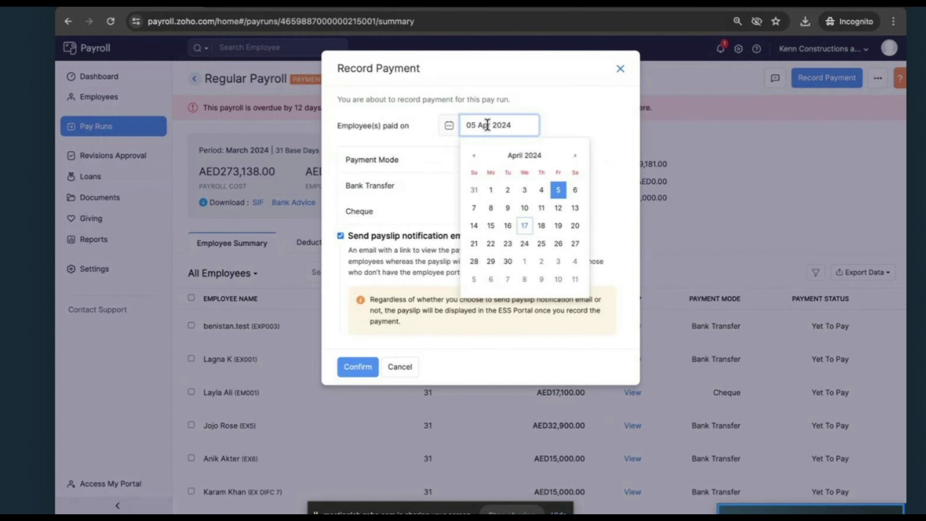
pyautogui.click(524, 189)
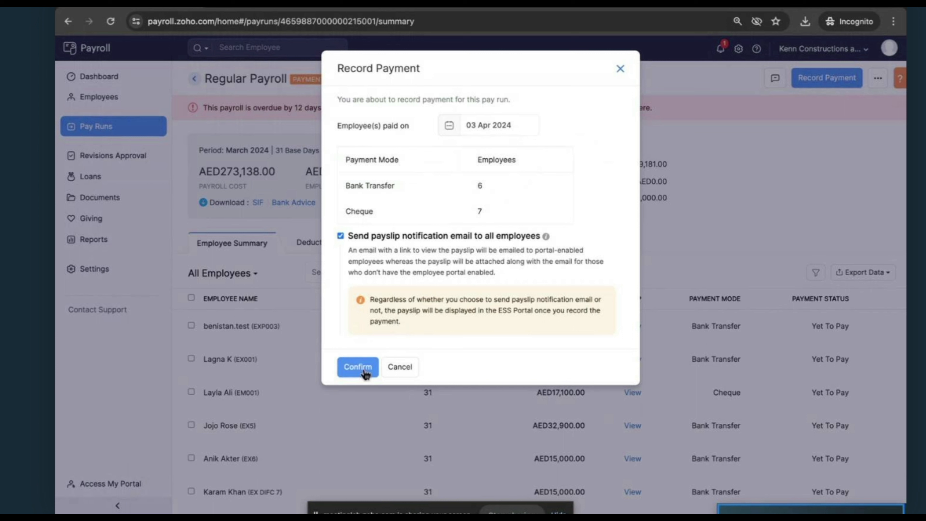
pyautogui.click(407, 240)
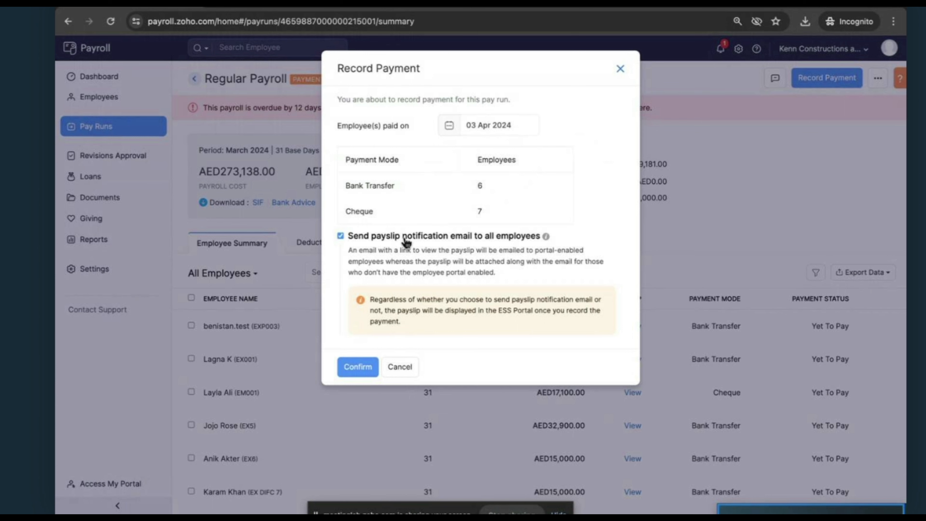
pyautogui.click(375, 368)
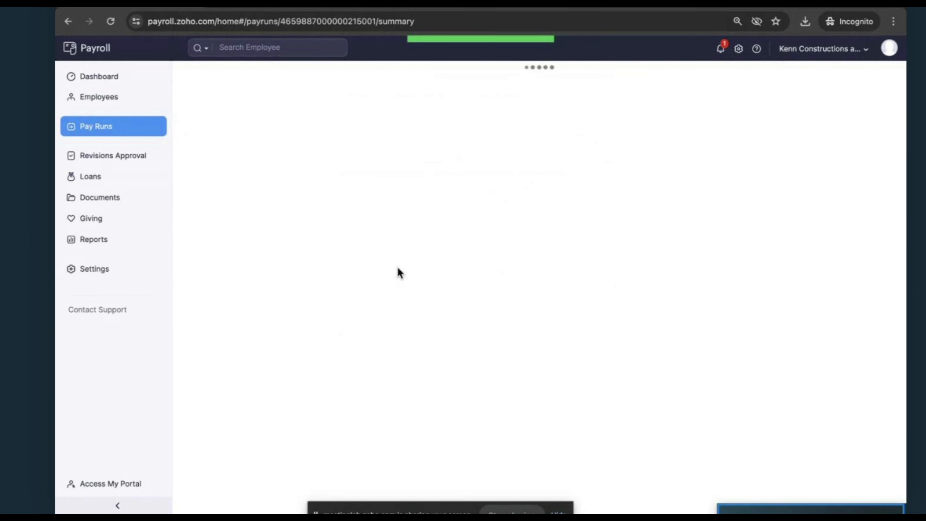
# Open the second active employee's profile and initiate the exit process
pyautogui.click(149, 106)
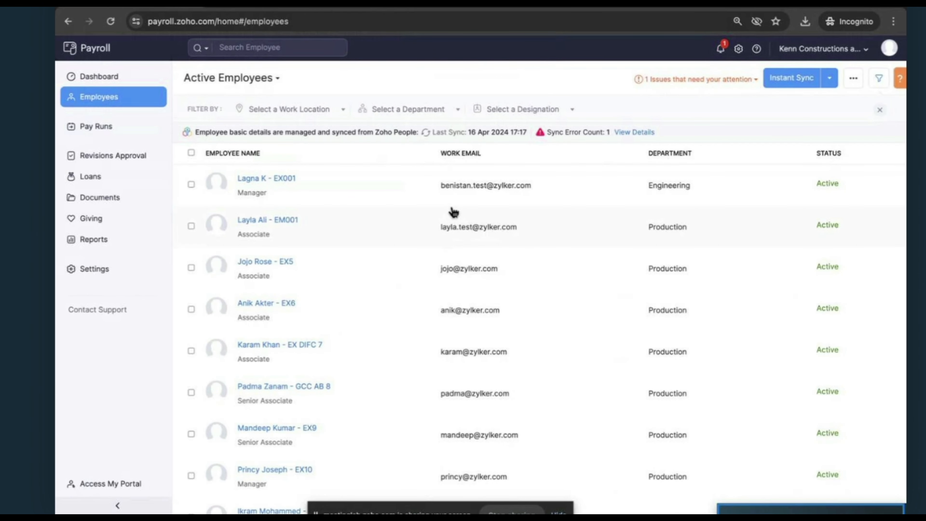
pyautogui.click(448, 233)
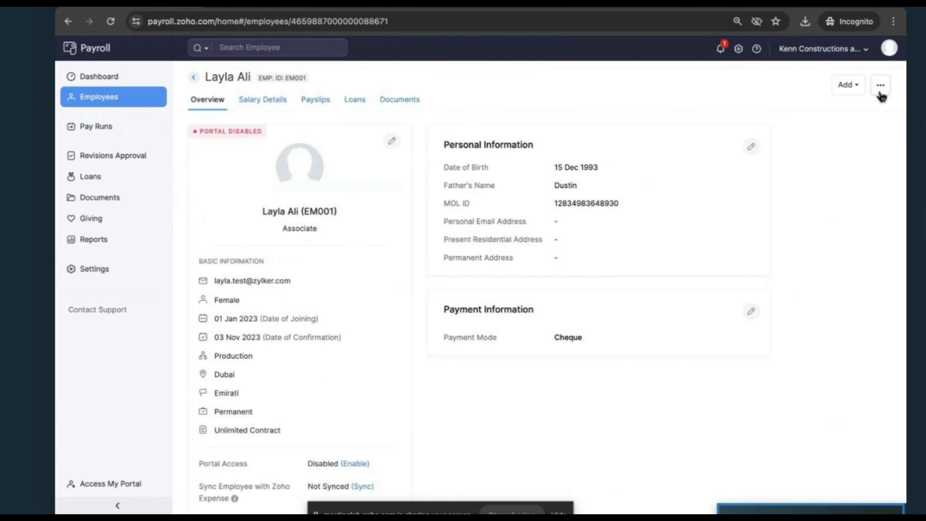
pyautogui.click(881, 86)
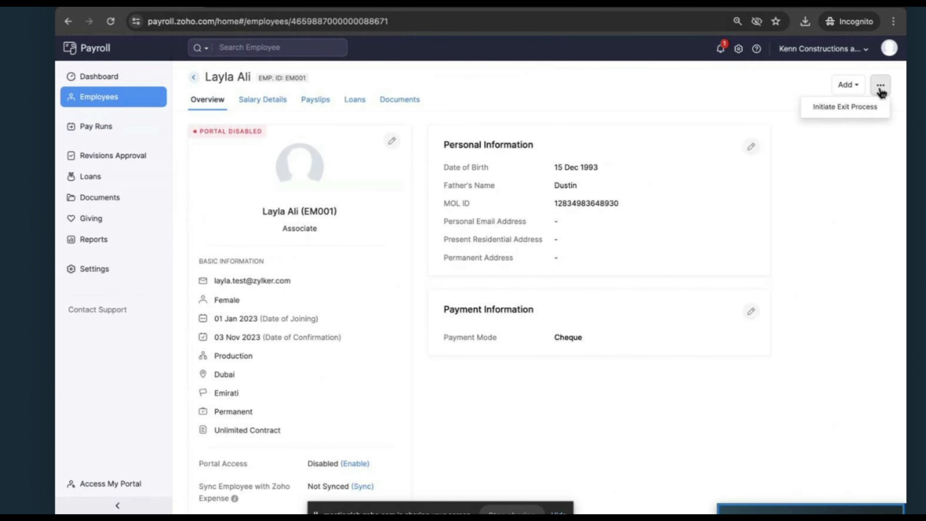
pyautogui.click(854, 108)
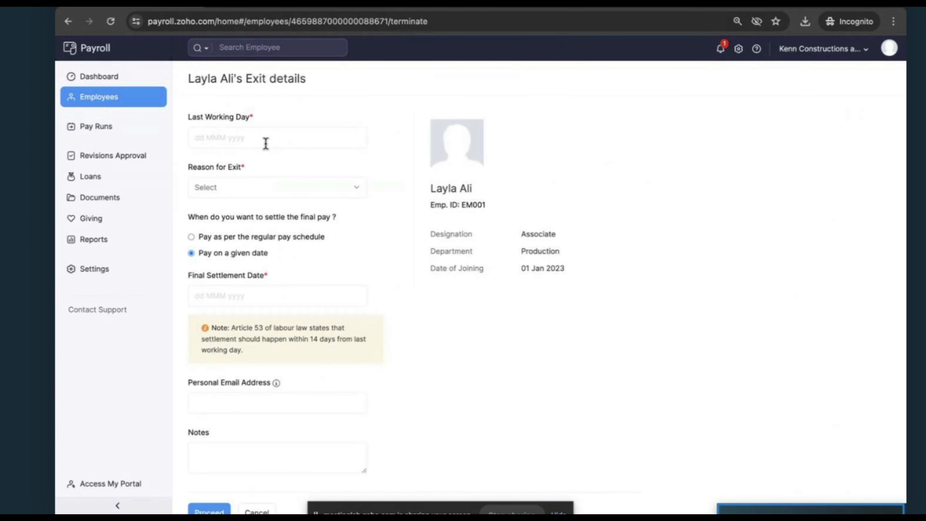
# Submit the exit details with last working day 10 Apr 2024, reason Resignation, and final settlement paid on 24 Apr 2024
pyautogui.click(266, 143)
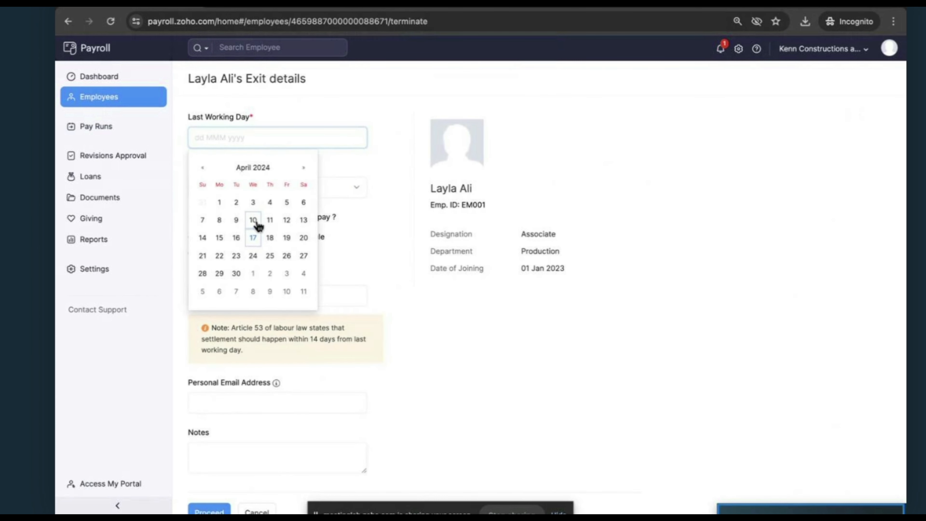
pyautogui.click(257, 225)
pyautogui.click(263, 187)
pyautogui.click(240, 213)
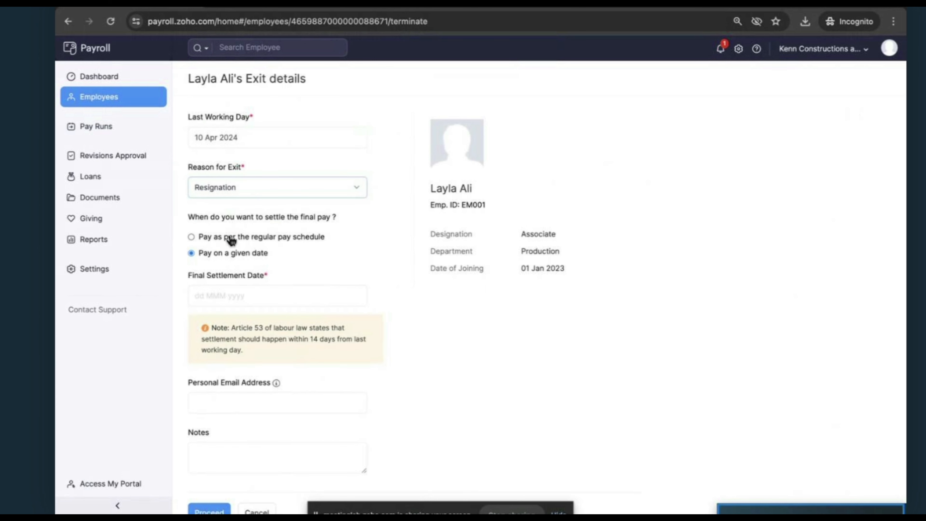
pyautogui.click(237, 290)
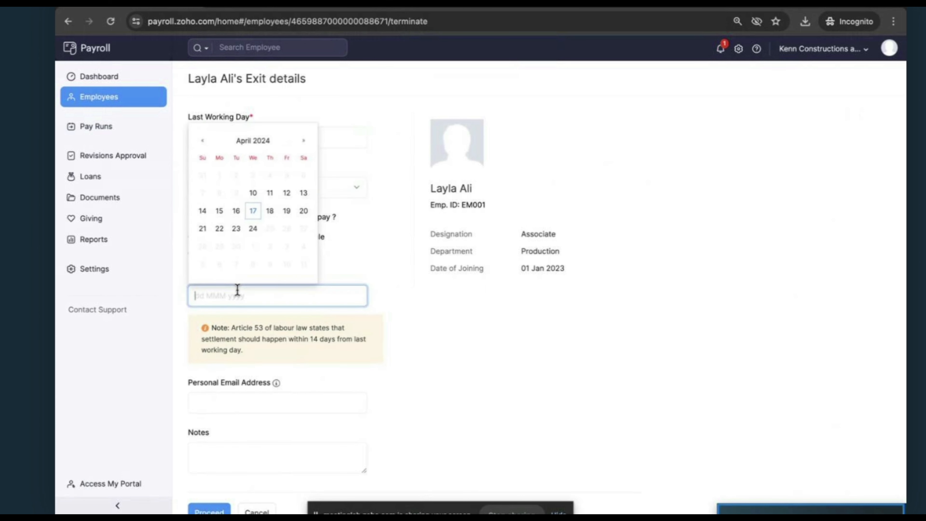
pyautogui.click(249, 230)
pyautogui.scroll(-2, 242, 413)
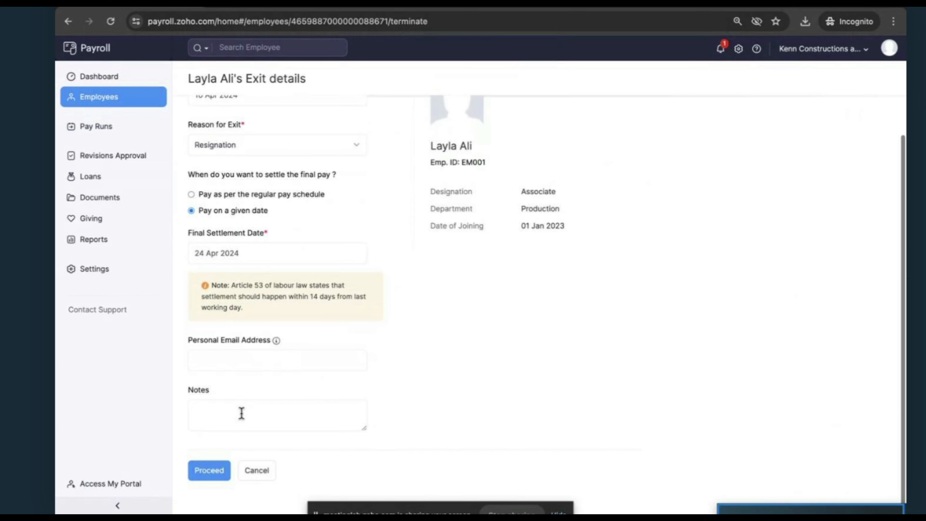
pyautogui.click(209, 470)
pyautogui.click(373, 106)
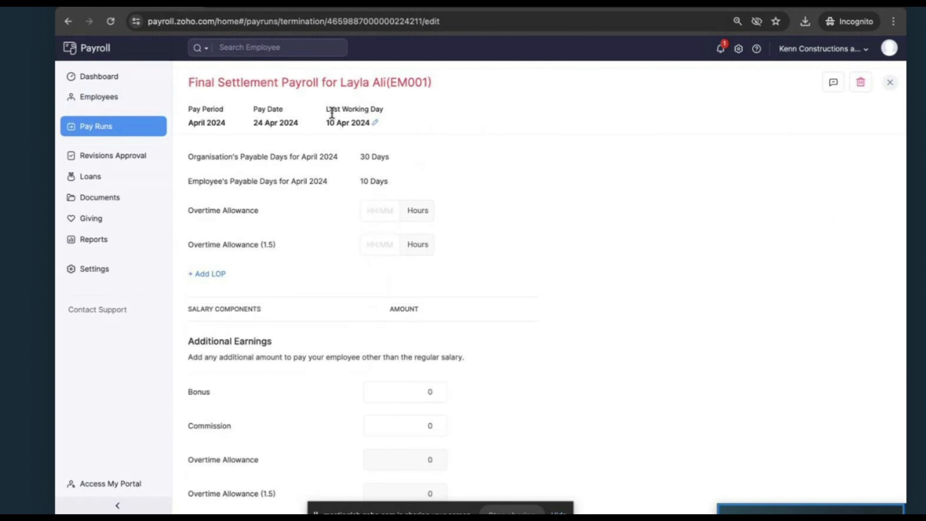
# Return to the pay runs list and open the details of the draft Final Settlement Payroll
pyautogui.click(149, 134)
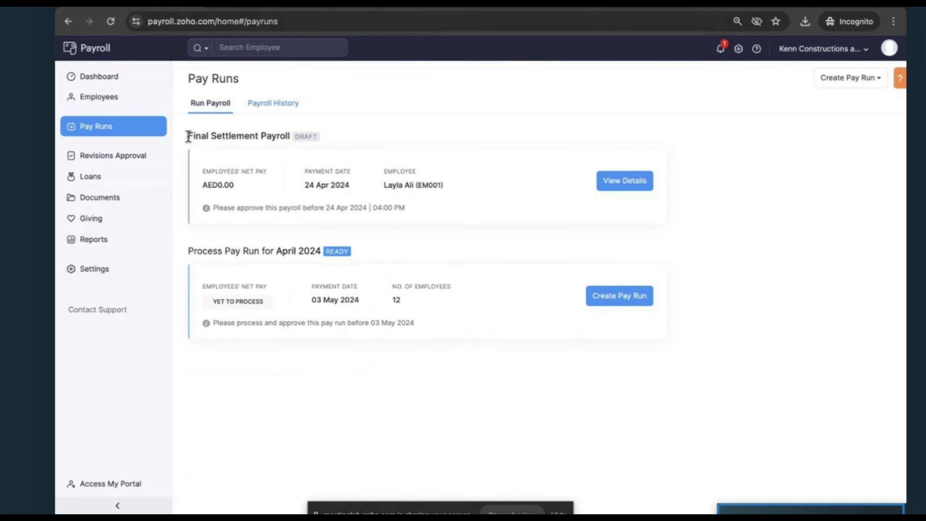
pyautogui.moveTo(188, 137); pyautogui.dragTo(294, 132)
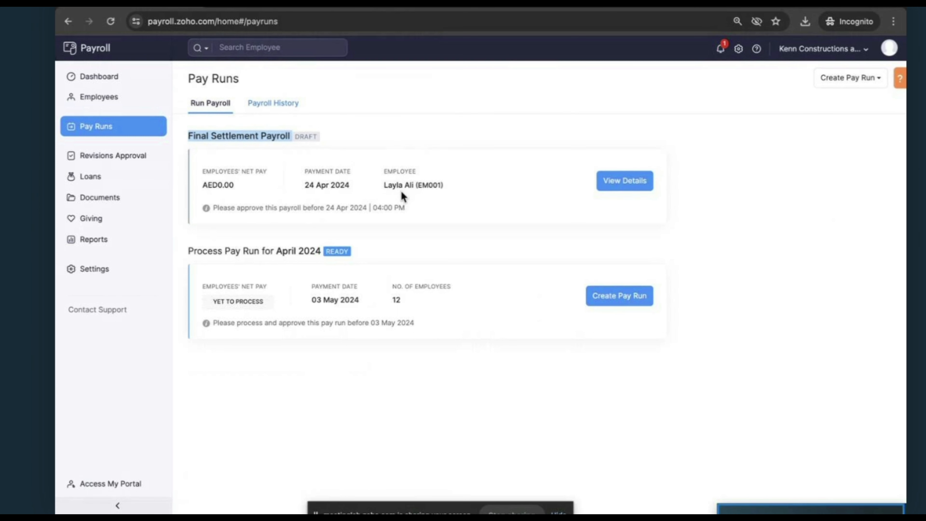
pyautogui.click(627, 181)
# Review the final settlement's overtime, additional earnings, deduction and notice pay fields, then save and continue to the payroll summary
pyautogui.scroll(-1, 435, 273)
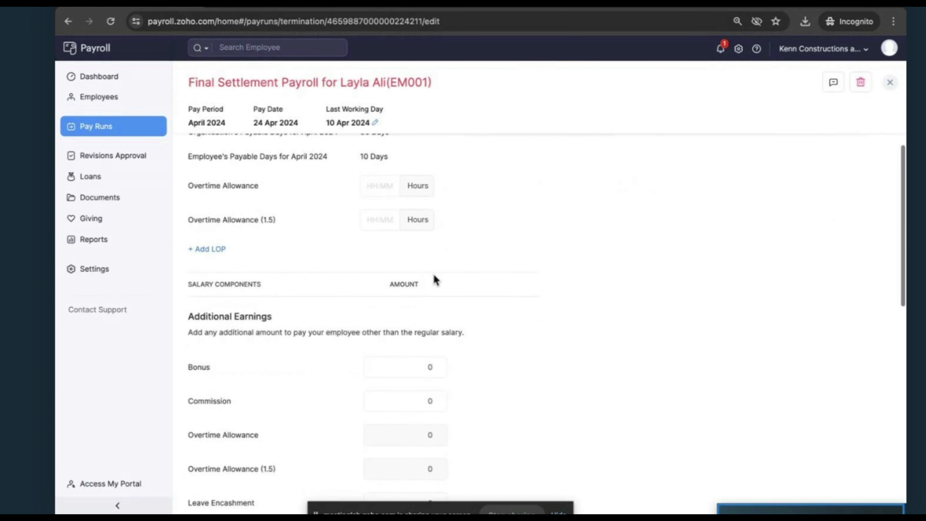
pyautogui.scroll(1, 364, 218)
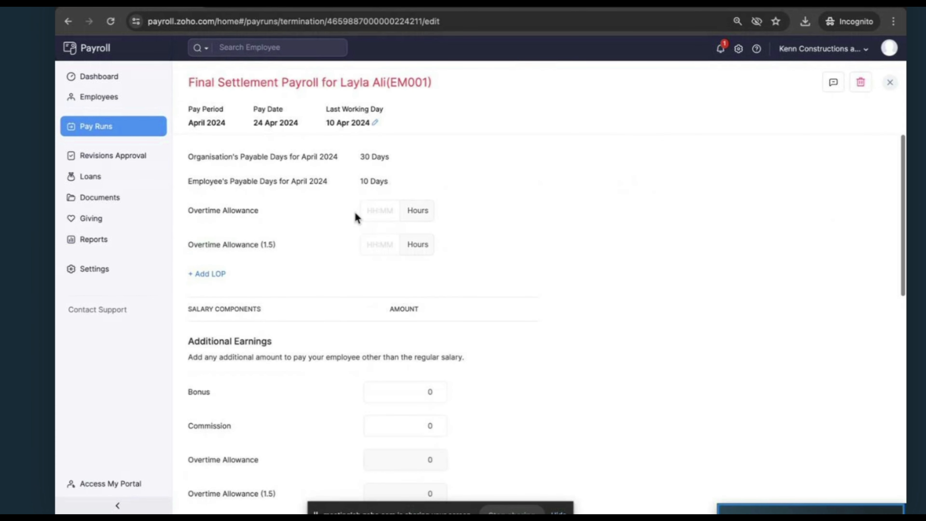
pyautogui.click(371, 207)
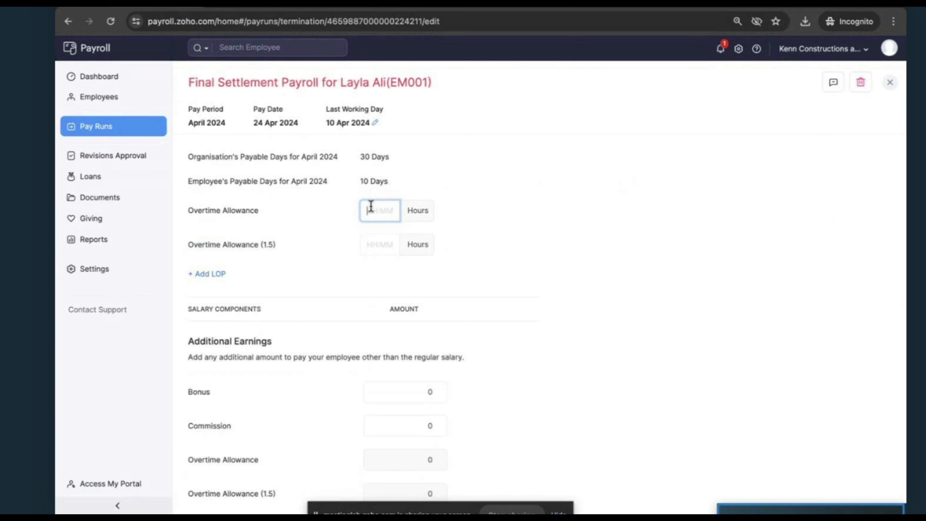
pyautogui.scroll(-3, 380, 222)
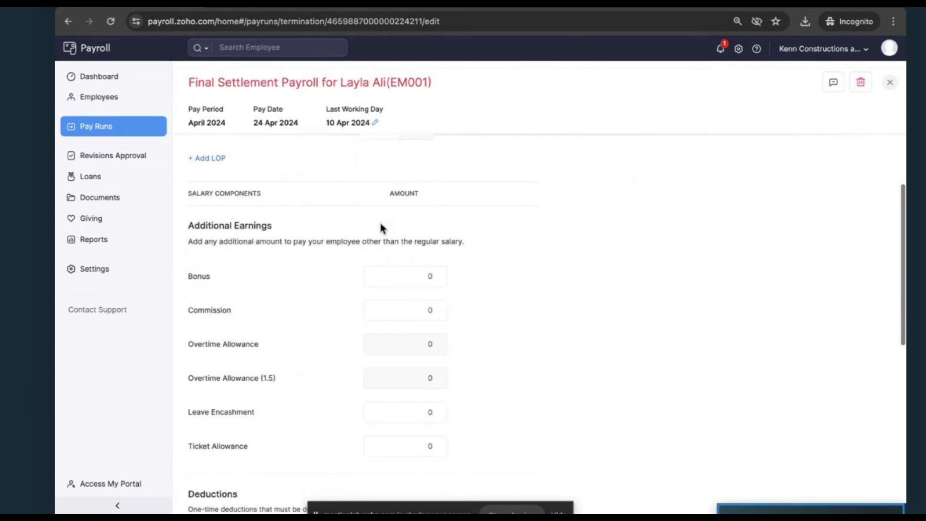
pyautogui.scroll(-2, 389, 307)
pyautogui.scroll(-2, 389, 306)
pyautogui.click(389, 306)
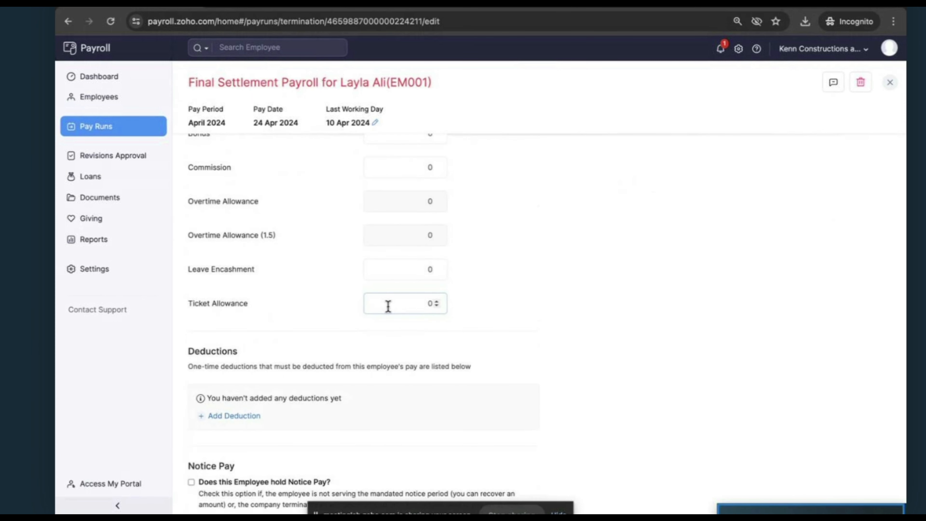
pyautogui.scroll(-3, 390, 344)
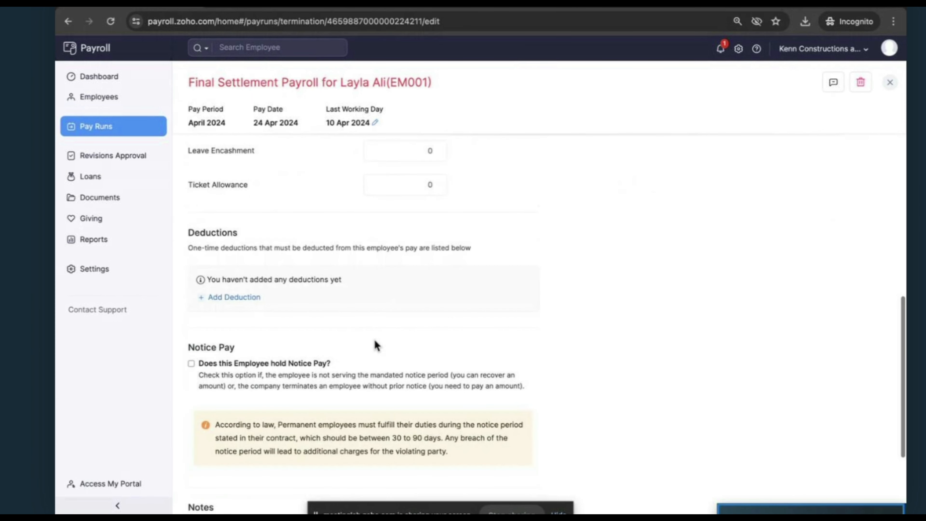
pyautogui.click(251, 298)
pyautogui.scroll(-3, 415, 346)
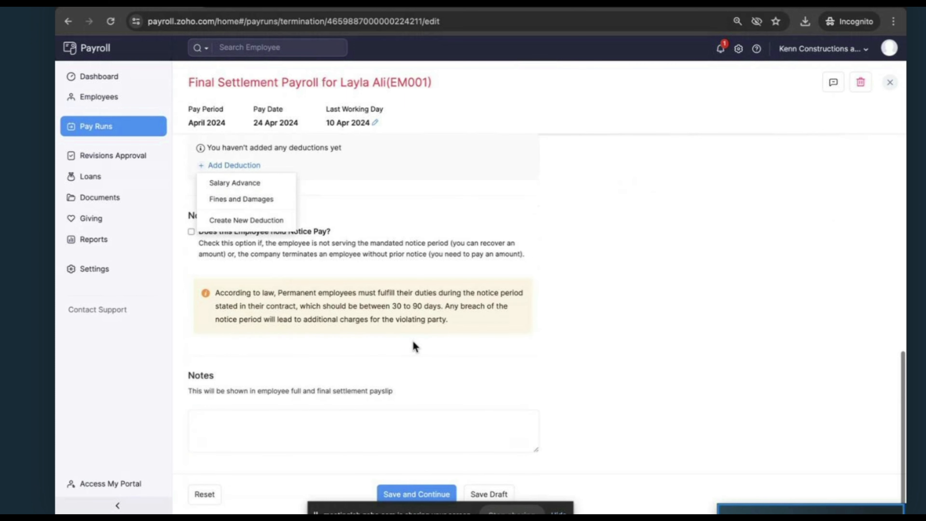
pyautogui.click(417, 495)
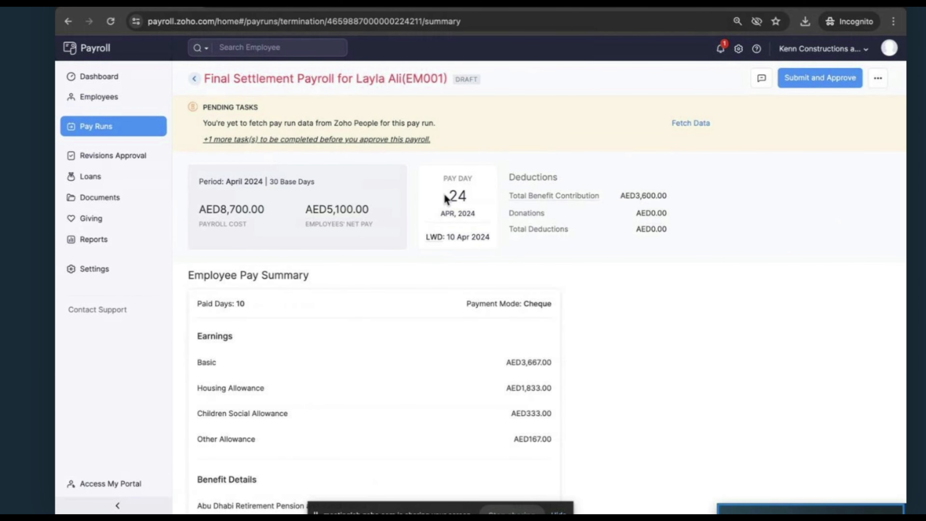
# Open the profile of employee EX001 from the employees list and show the available exit process action
pyautogui.click(135, 75)
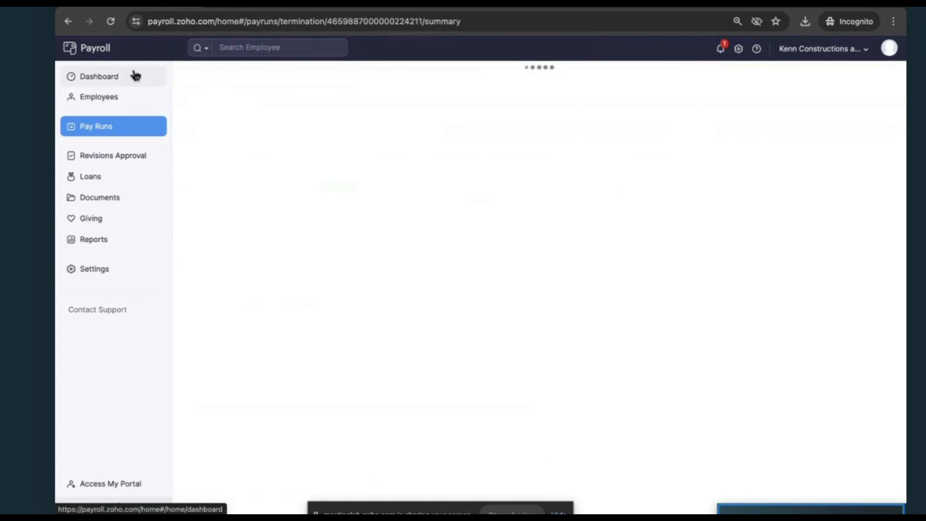
pyautogui.click(128, 101)
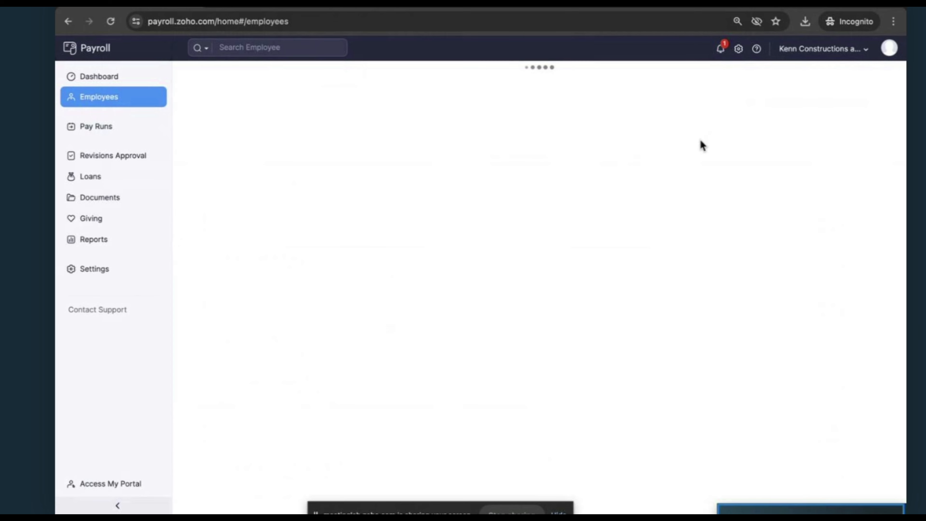
pyautogui.click(880, 85)
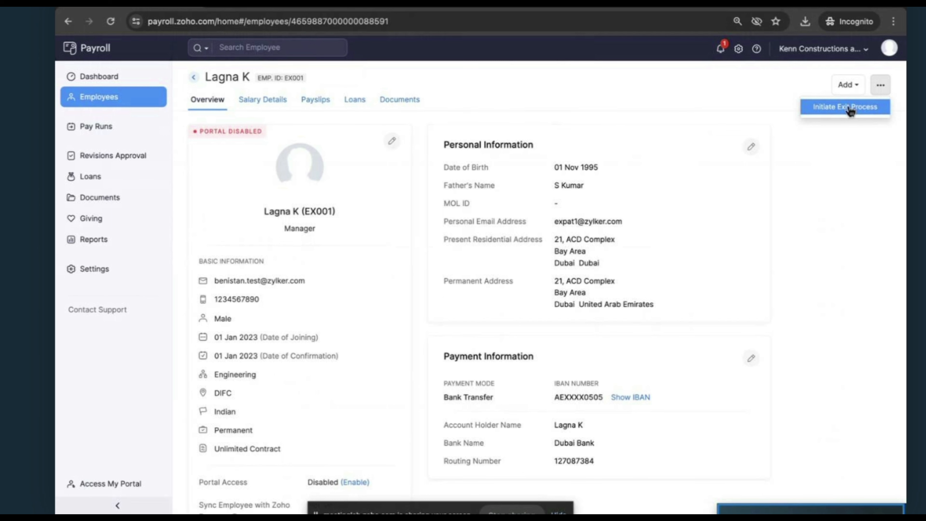
# Delete the draft Final Settlement Payroll from the pay runs and return to the dashboard
pyautogui.click(96, 126)
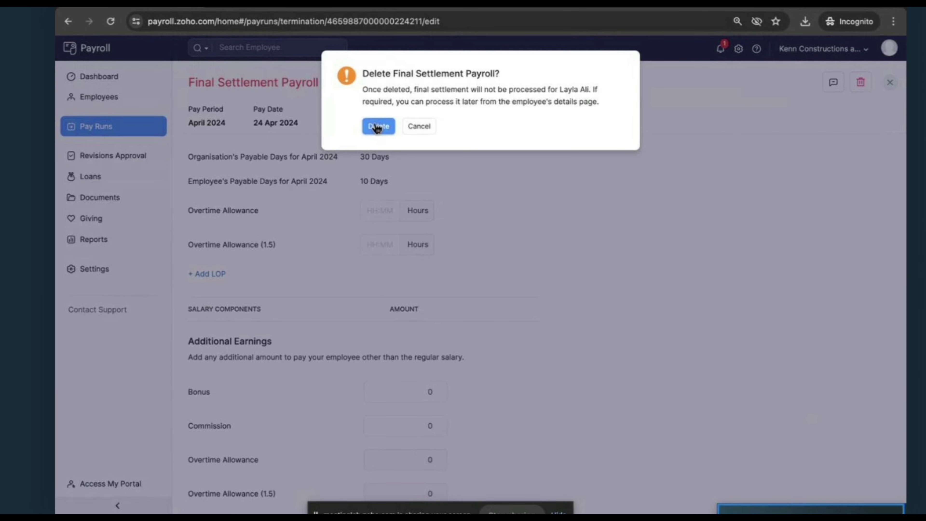
pyautogui.click(379, 126)
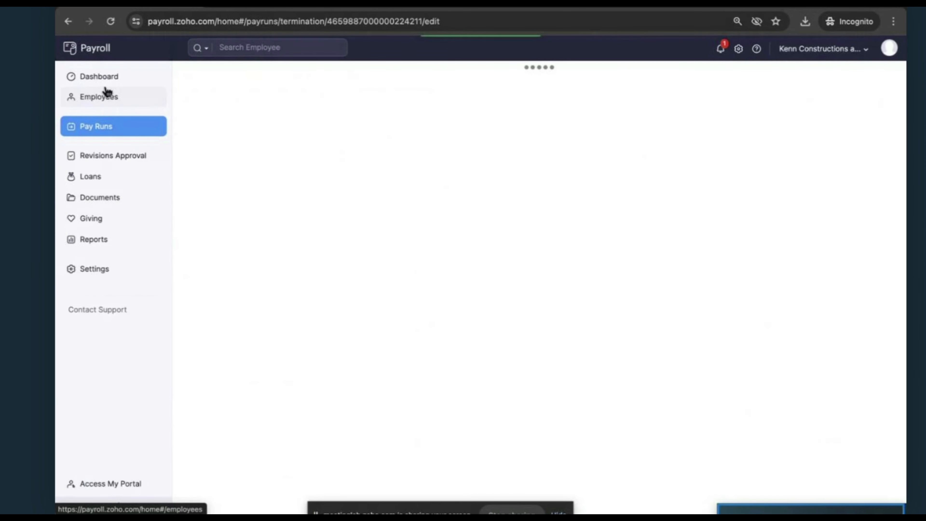
pyautogui.click(105, 85)
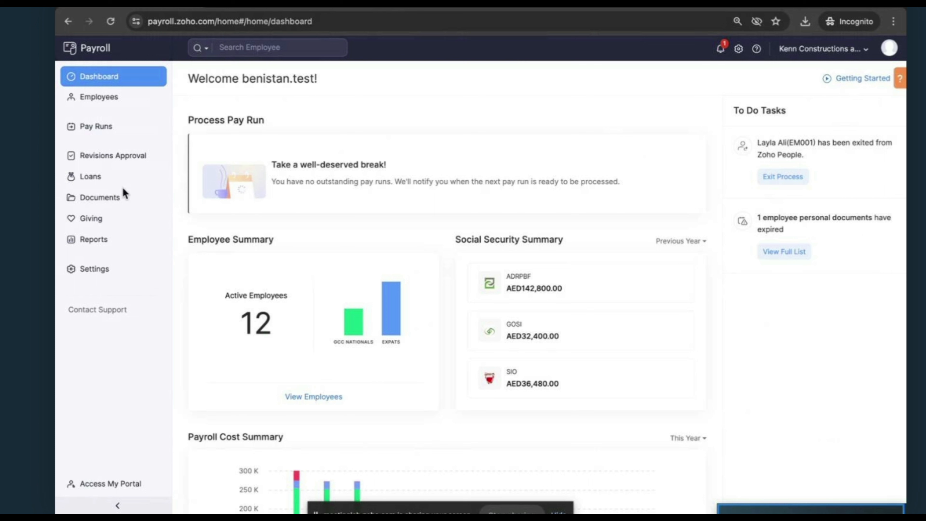
# Open the loans list, start recording a new loan, and view the available loan types
pyautogui.click(113, 178)
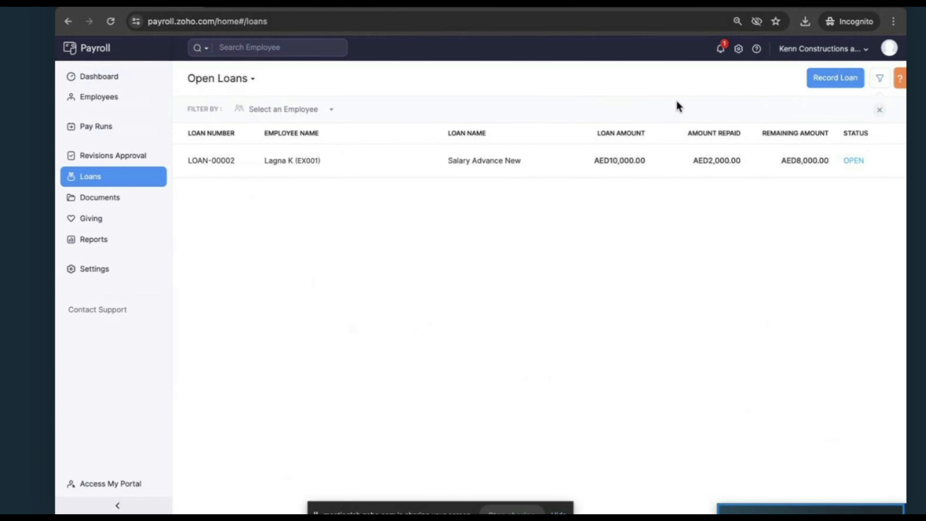
pyautogui.click(837, 81)
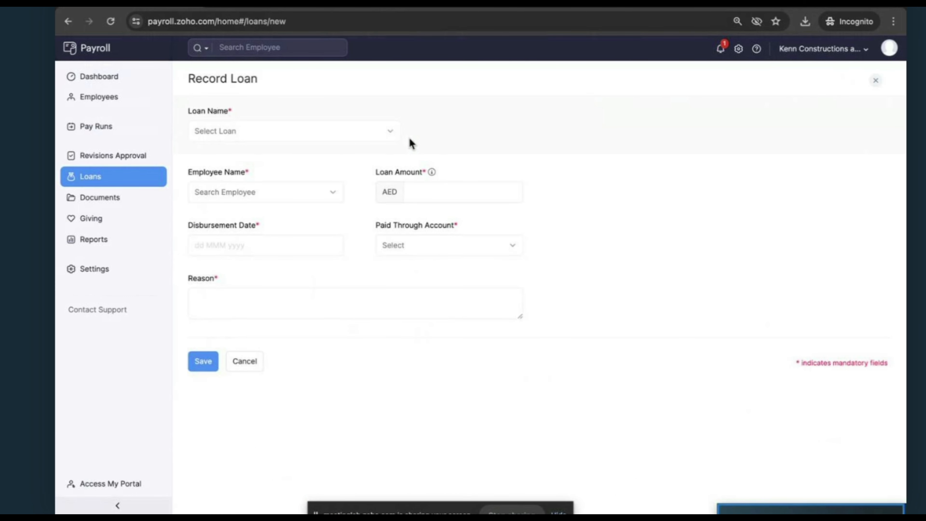
pyautogui.click(337, 132)
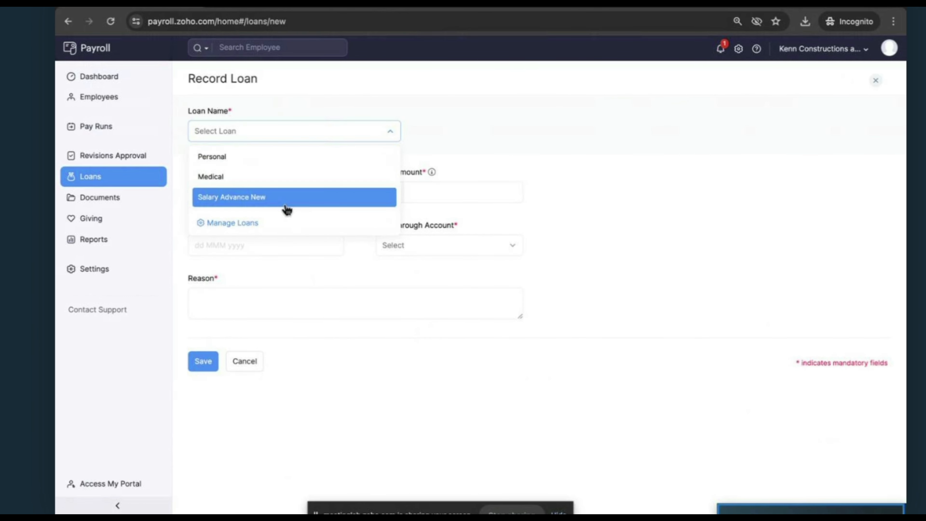
pyautogui.click(489, 104)
# Try filling in a loan for employee EX5 with disbursement and EMI deduction start dates of 30 Apr 2024, then cancel the record
pyautogui.click(270, 192)
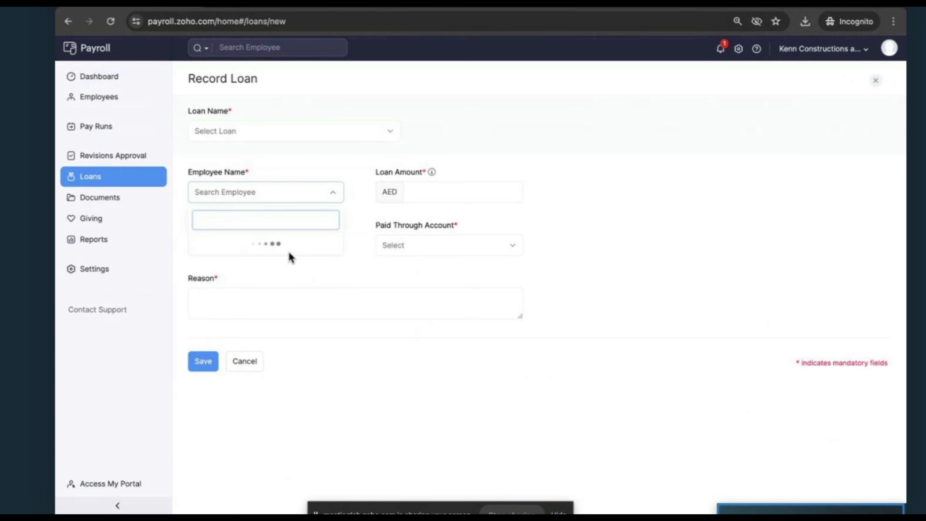
pyautogui.click(273, 289)
pyautogui.click(248, 245)
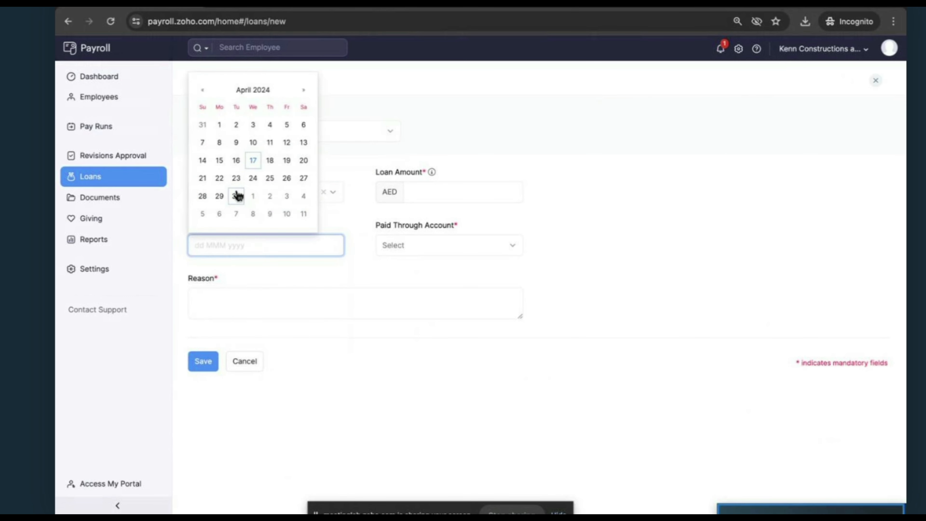
pyautogui.click(238, 193)
pyautogui.click(423, 190)
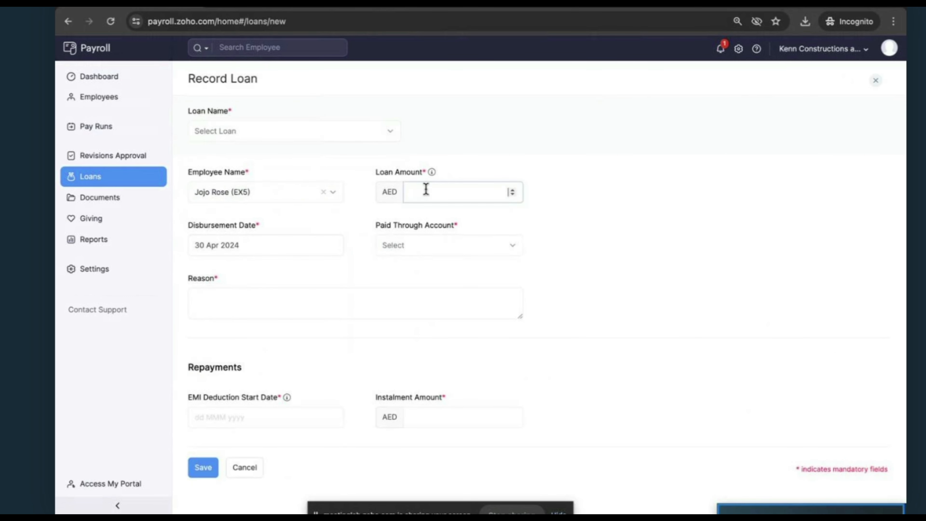
pyautogui.click(421, 417)
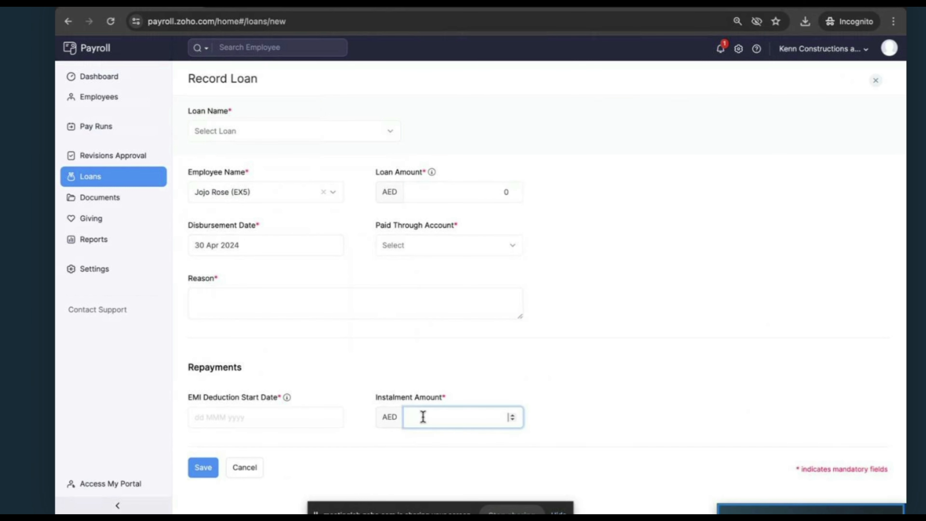
pyautogui.click(250, 417)
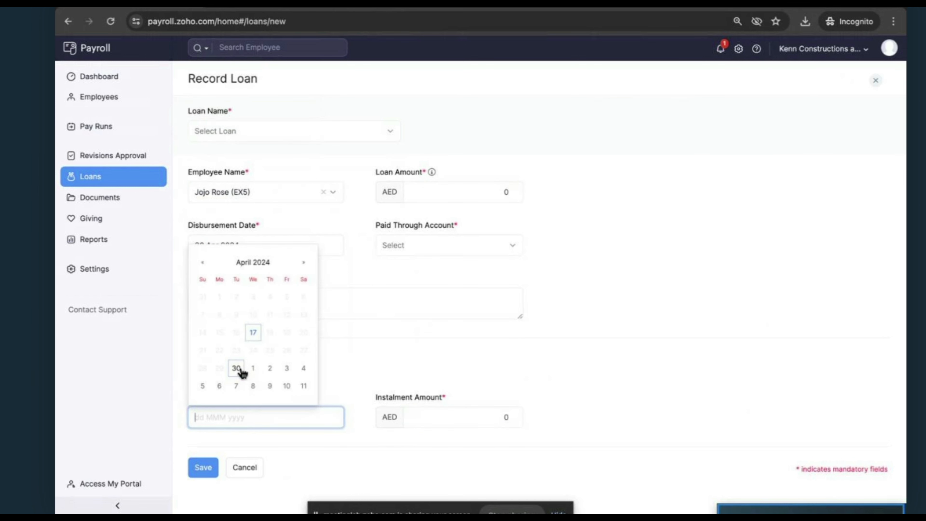
pyautogui.click(236, 369)
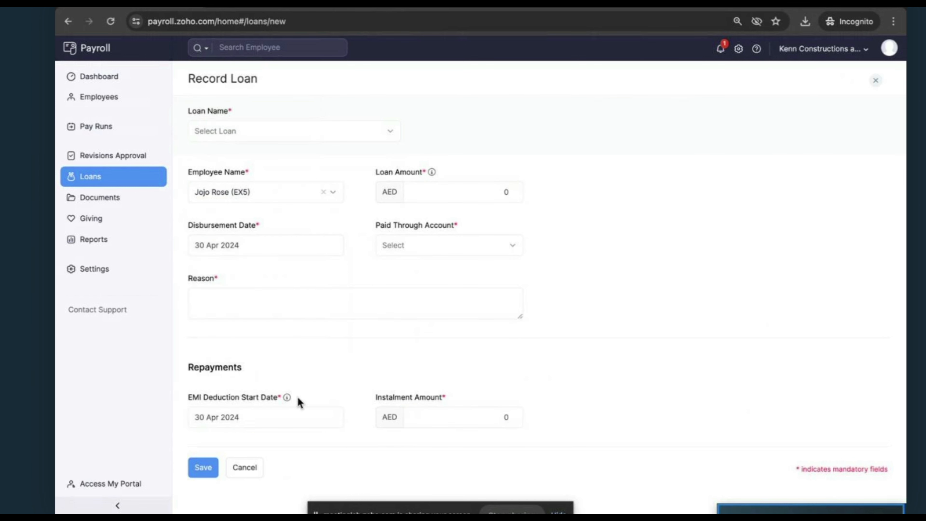
pyautogui.click(251, 471)
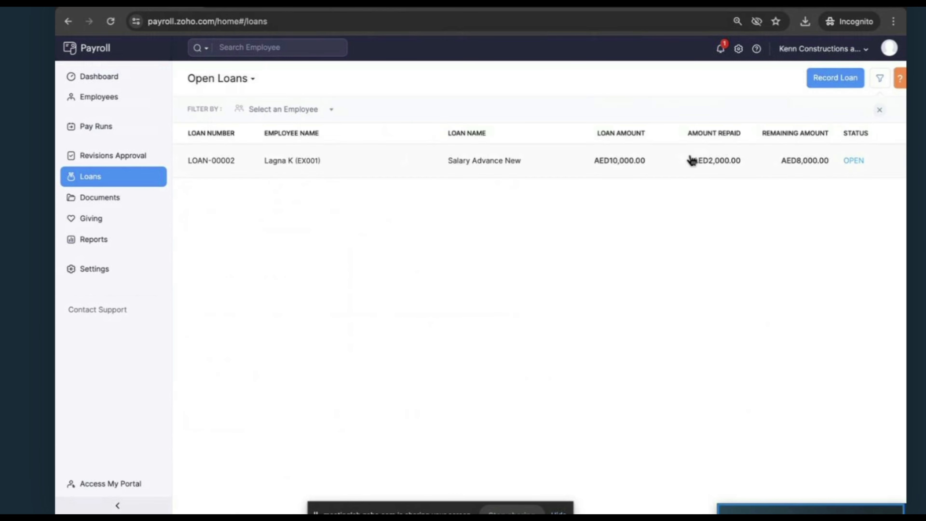
# Open the existing Salary Advance New loan and view its repayment recording form without saving
pyautogui.click(690, 160)
pyautogui.click(810, 78)
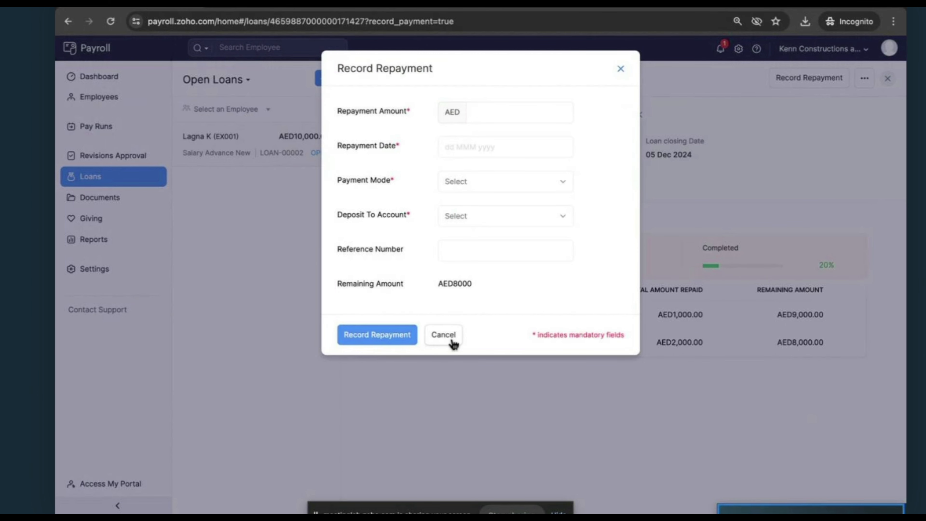
pyautogui.click(443, 334)
# Examine the loan's instalment pause settings with the Immediately option, then close them without saving
pyautogui.click(864, 78)
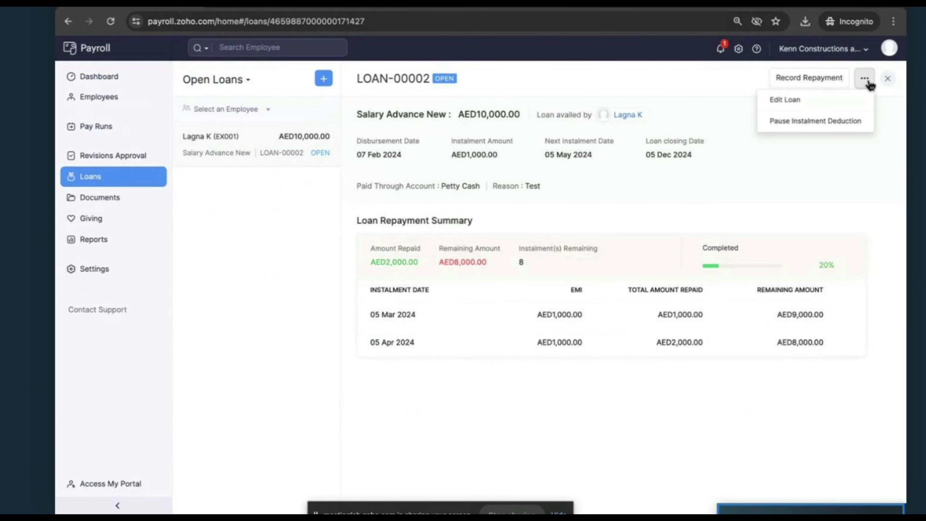
pyautogui.click(796, 123)
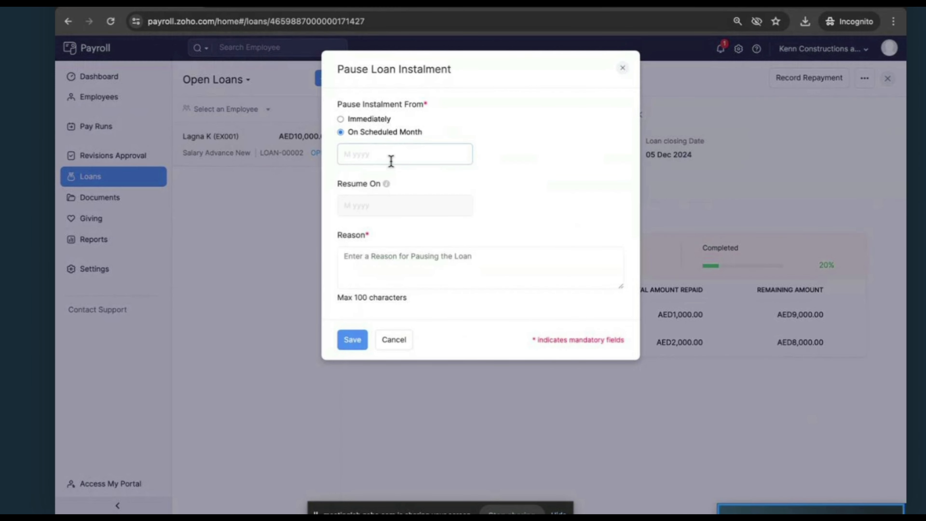
pyautogui.click(379, 122)
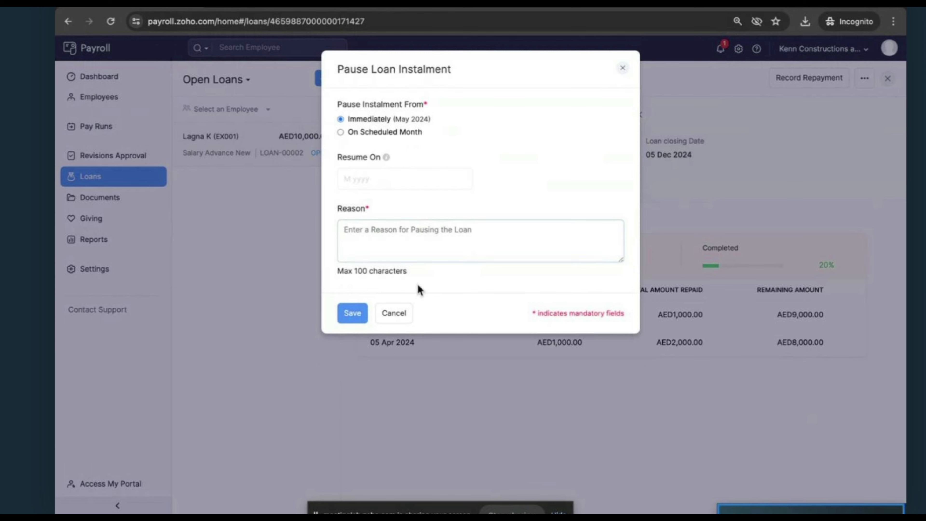
pyautogui.click(406, 314)
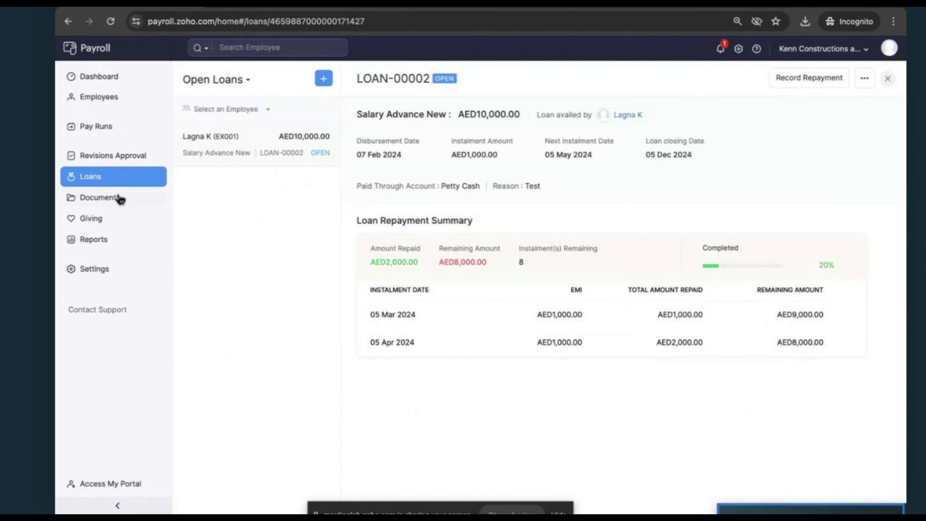
# View the Salary Register - Monthly report for Feb 2024 across all its columns and open its customization options
pyautogui.click(104, 243)
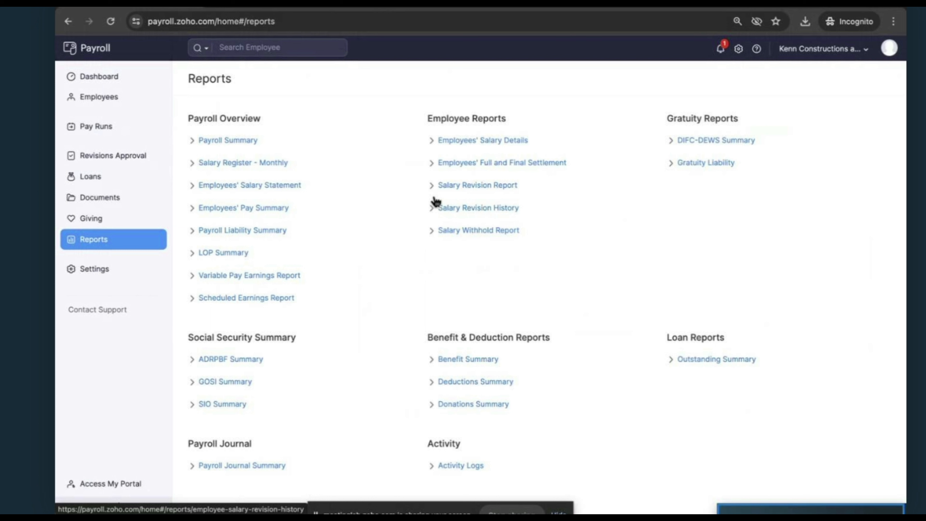
pyautogui.click(267, 167)
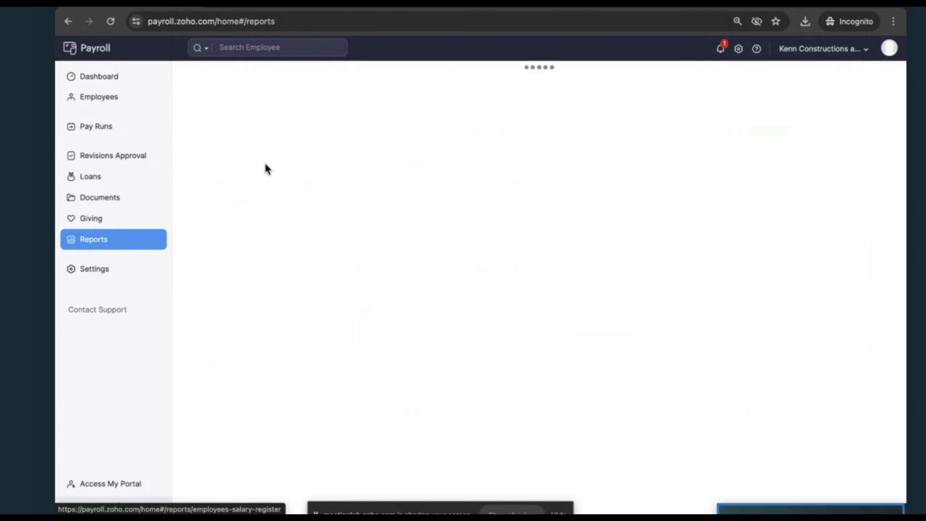
pyautogui.click(177, 75)
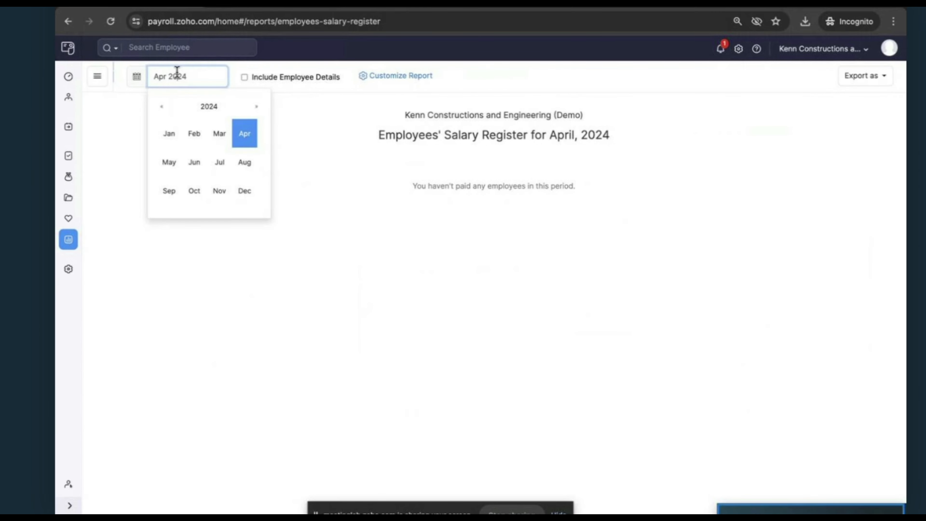
pyautogui.click(194, 133)
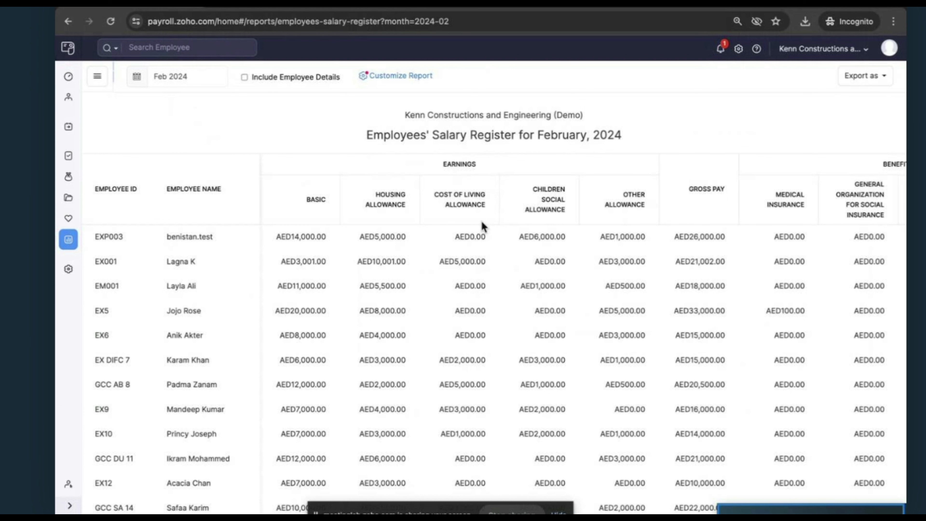
pyautogui.hscroll(10, 540, 223)
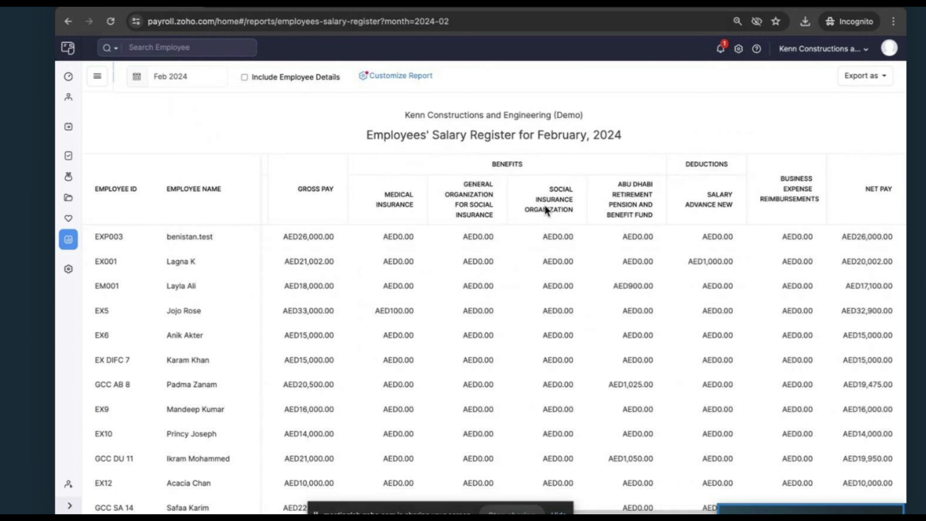
pyautogui.click(383, 77)
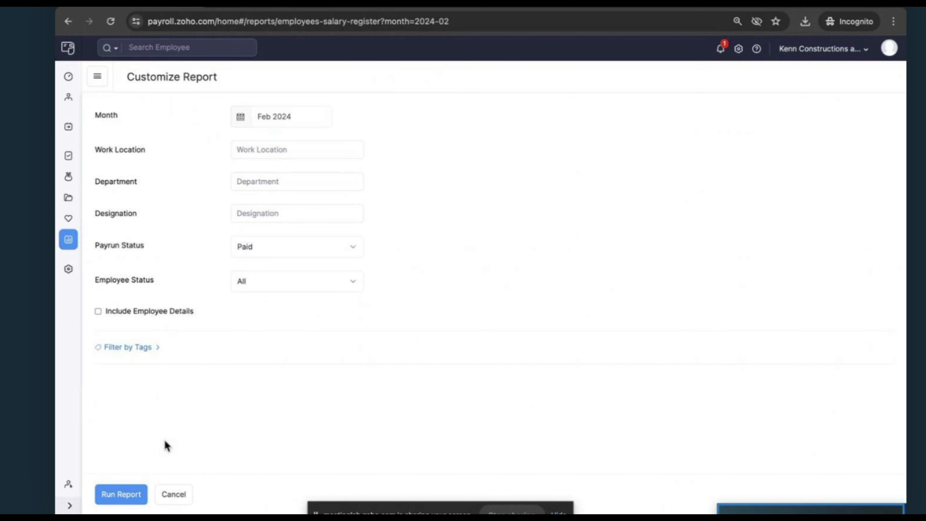
# Show the tag filters in the Salary Register customization, run the report and view its export formats
pyautogui.click(145, 347)
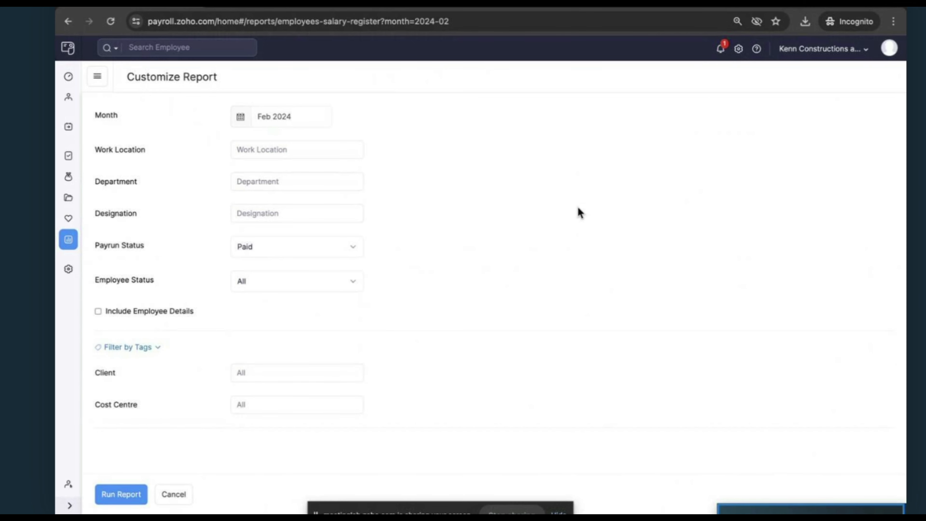
pyautogui.click(738, 55)
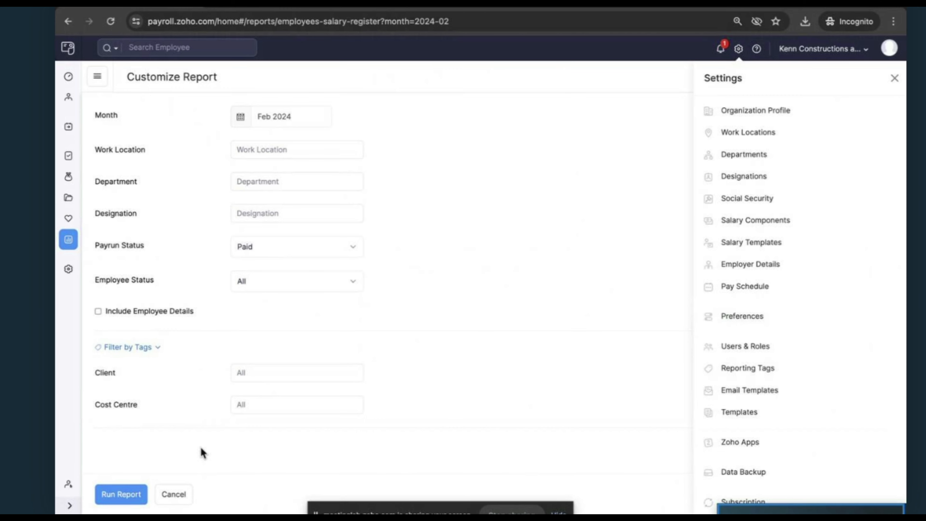
pyautogui.click(121, 494)
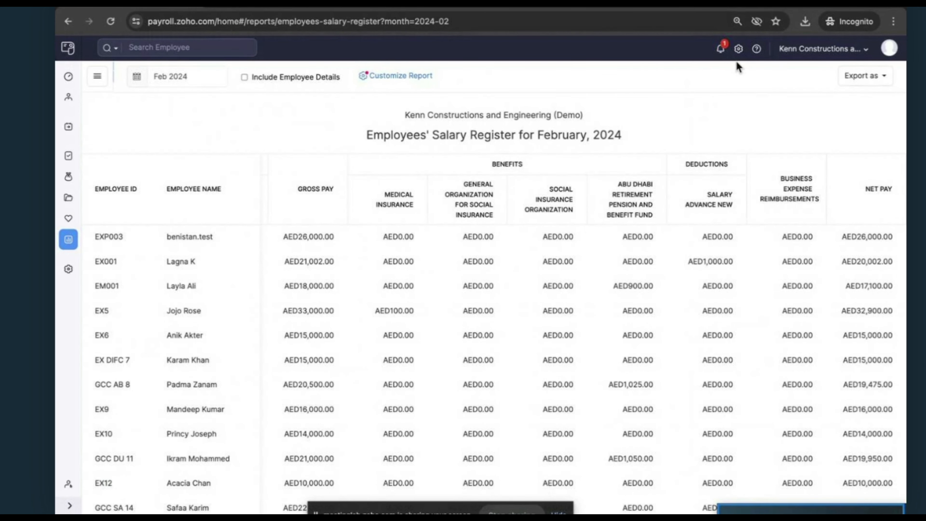
pyautogui.click(864, 77)
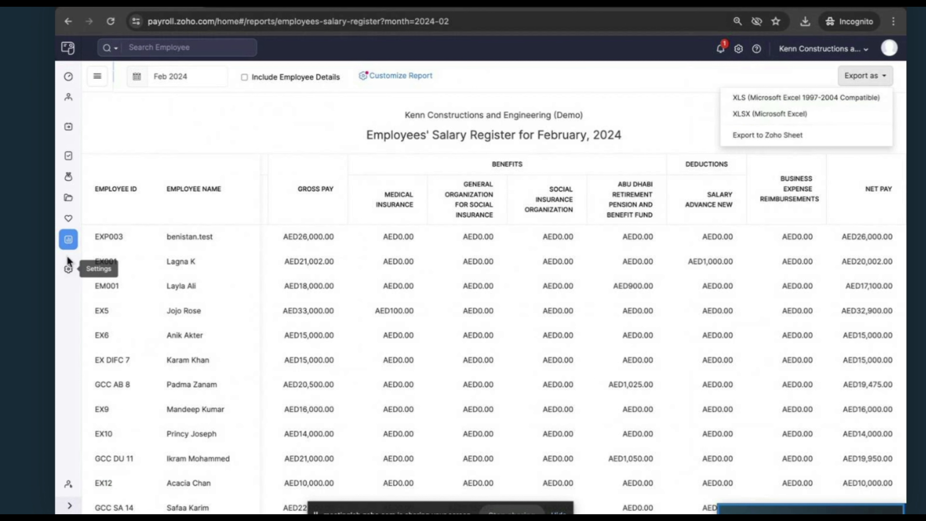
# Run the Salary Revision Report for 1 Dec 2023 to 31 Dec 2024 and view the listed employee's revision details
pyautogui.click(68, 241)
pyautogui.click(488, 186)
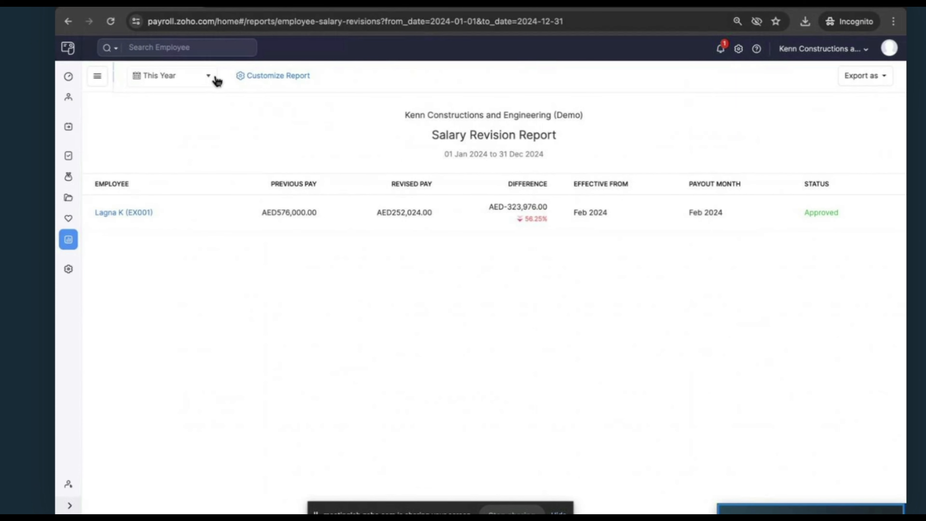
pyautogui.click(214, 77)
pyautogui.click(168, 213)
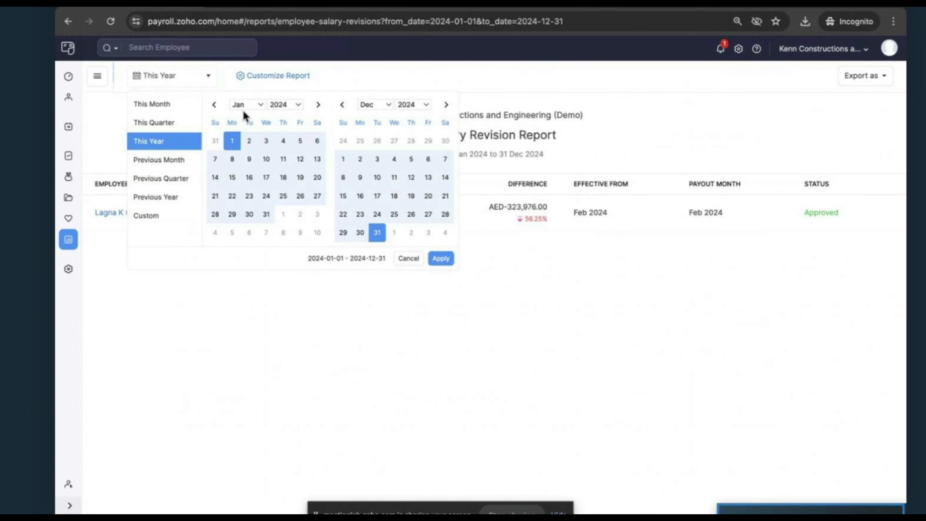
pyautogui.click(300, 141)
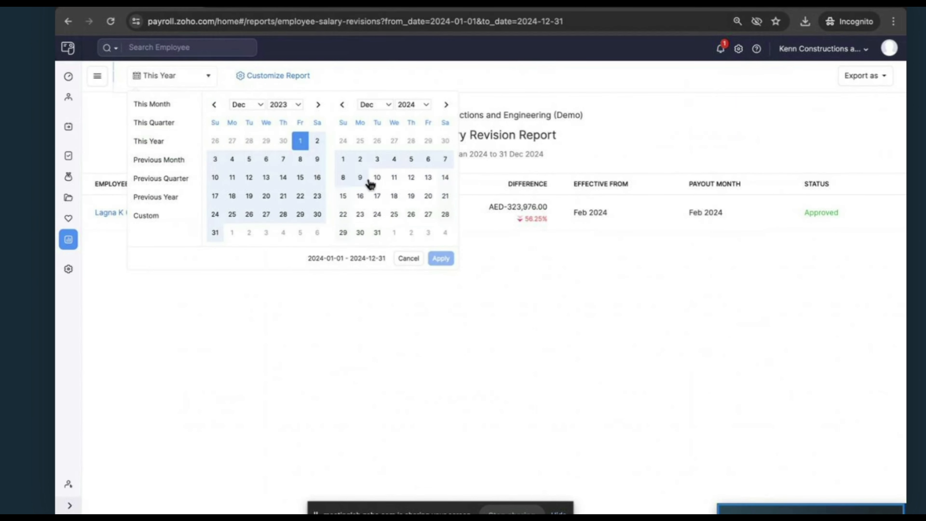
pyautogui.click(376, 233)
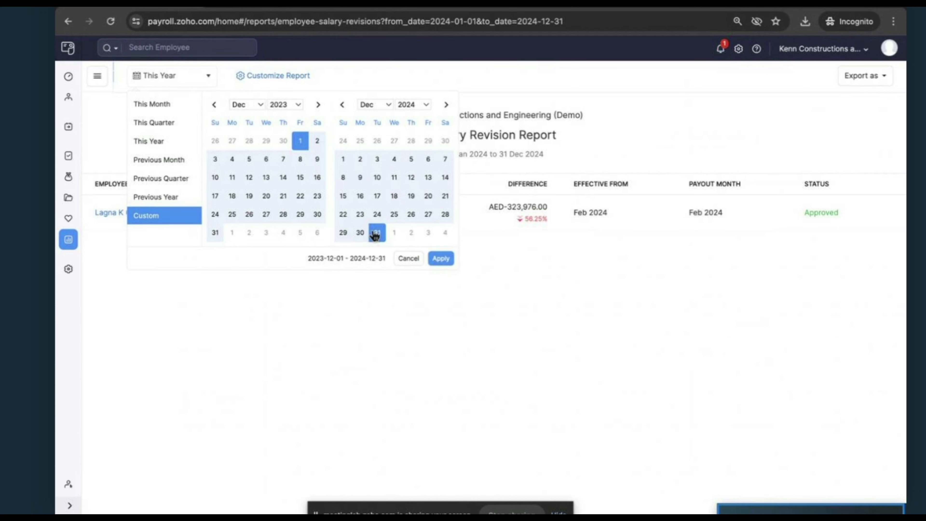
pyautogui.click(440, 259)
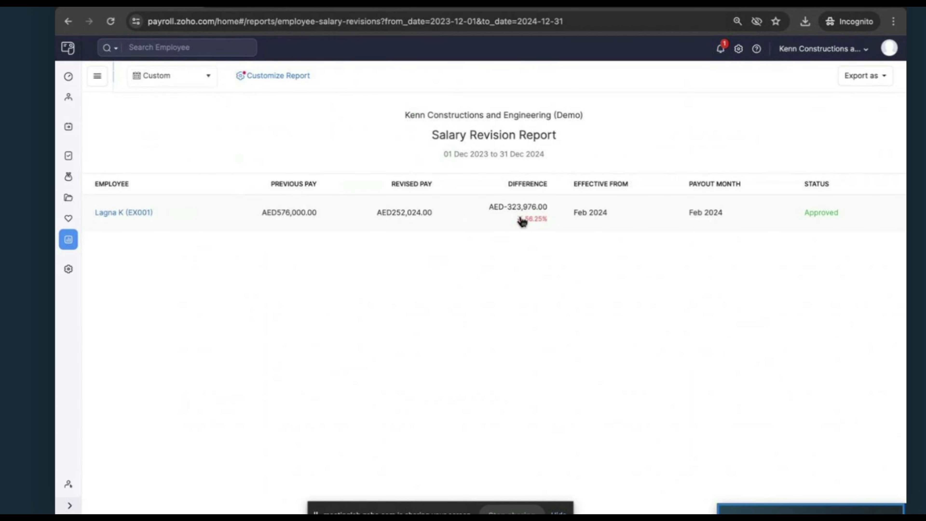
pyautogui.click(522, 220)
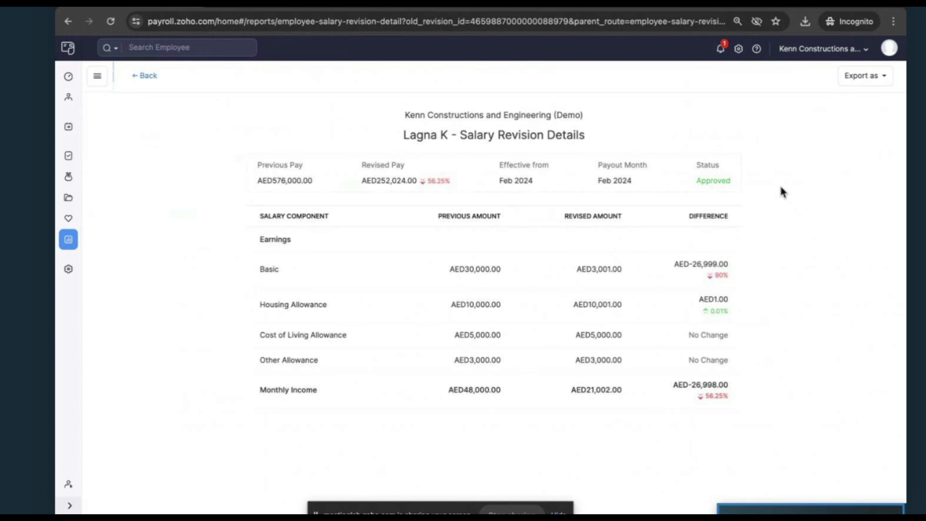
# View the Gratuity Liability report and try to open the DIFC-DEWS Summary report
pyautogui.click(68, 240)
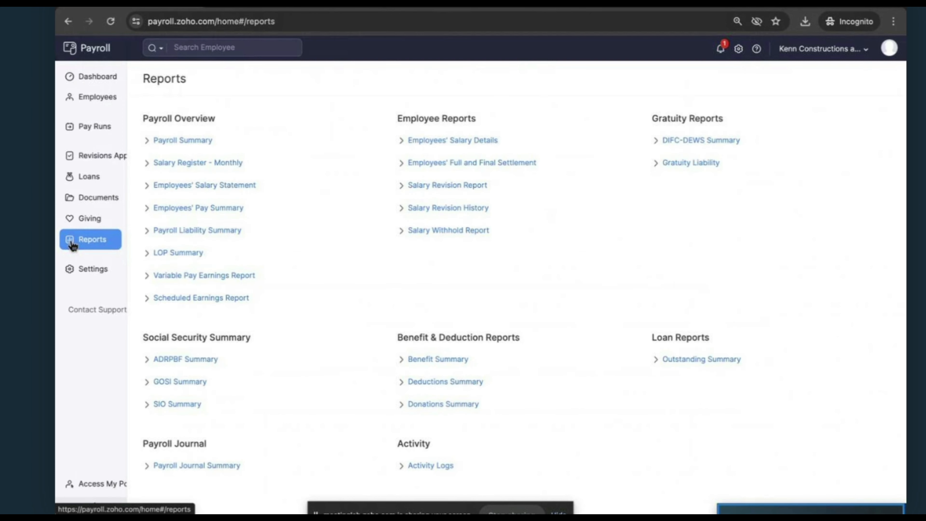
pyautogui.click(704, 164)
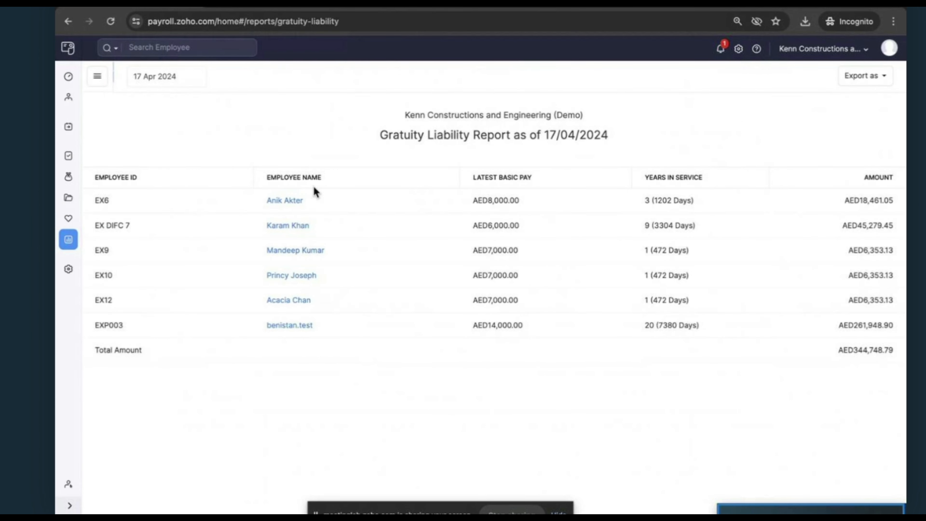
pyautogui.click(73, 242)
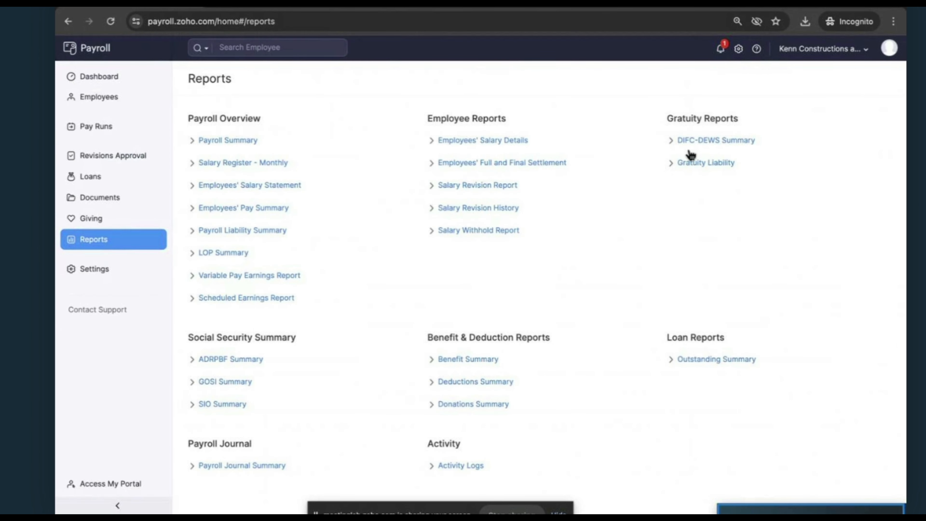
pyautogui.click(690, 143)
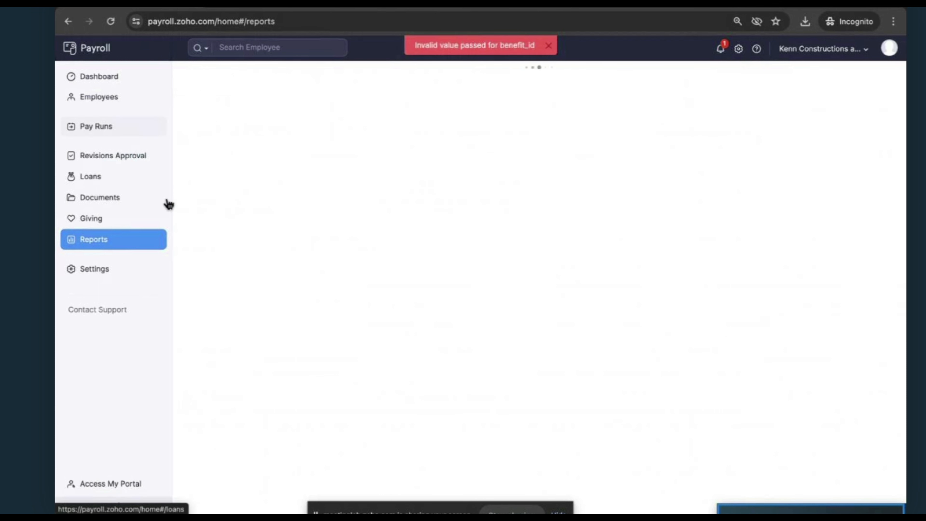
pyautogui.click(141, 246)
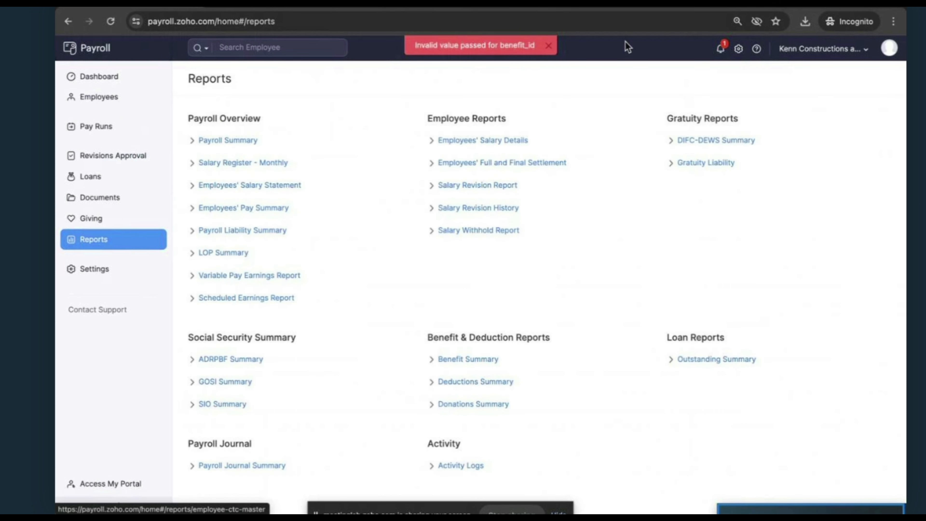
pyautogui.click(548, 48)
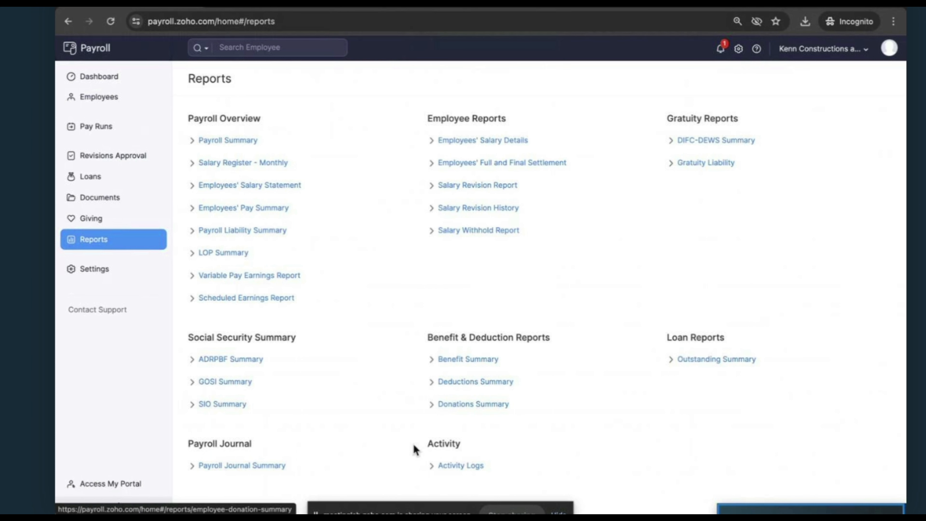
# View the Activity Logs report for this month and return to the payroll dashboard
pyautogui.click(468, 466)
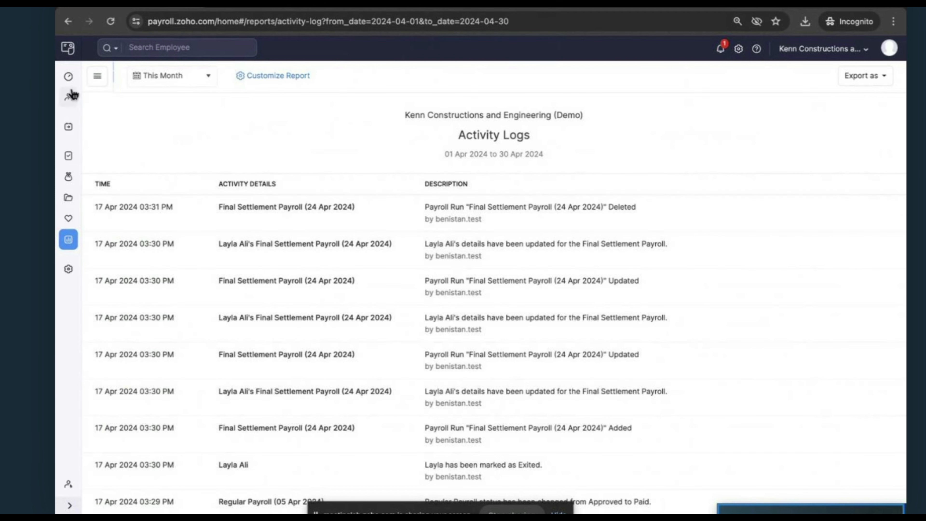
pyautogui.click(74, 98)
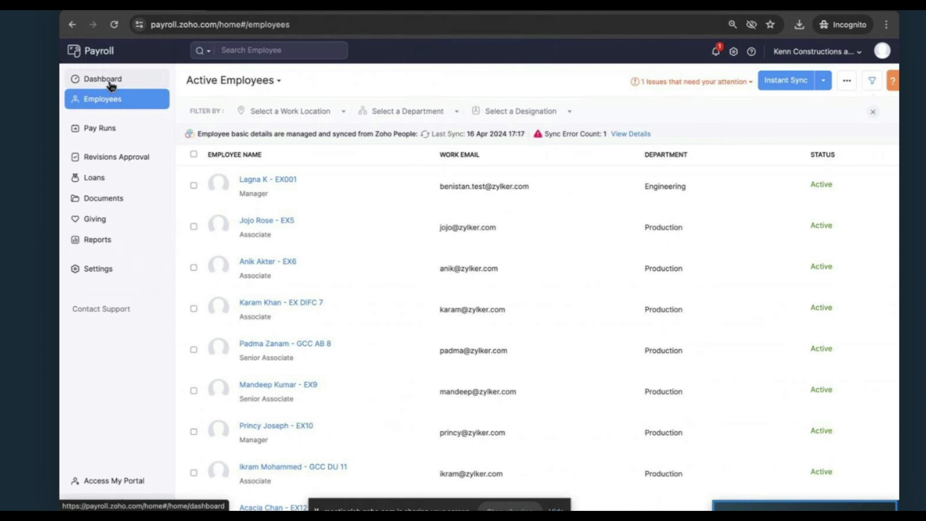
pyautogui.click(109, 81)
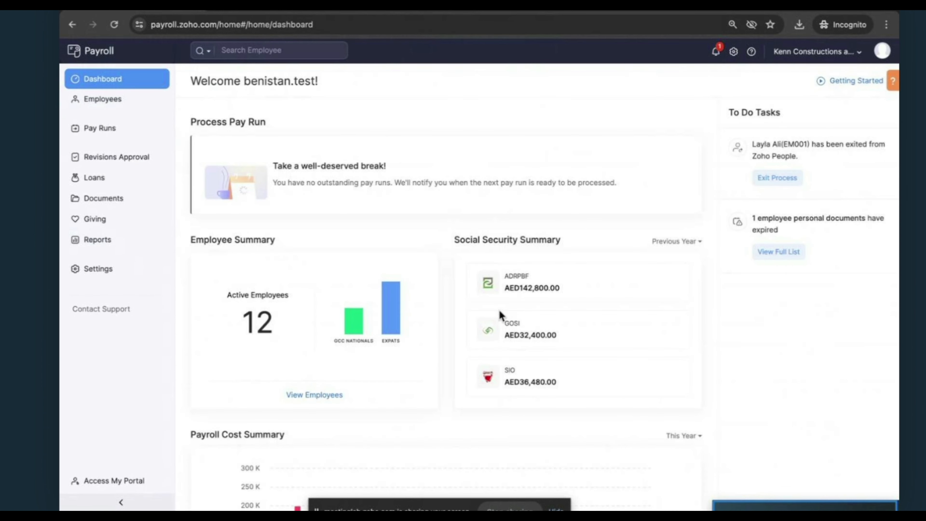
# Switch to the employee self-service portal and review its home page and the employee's full profile
pyautogui.click(113, 479)
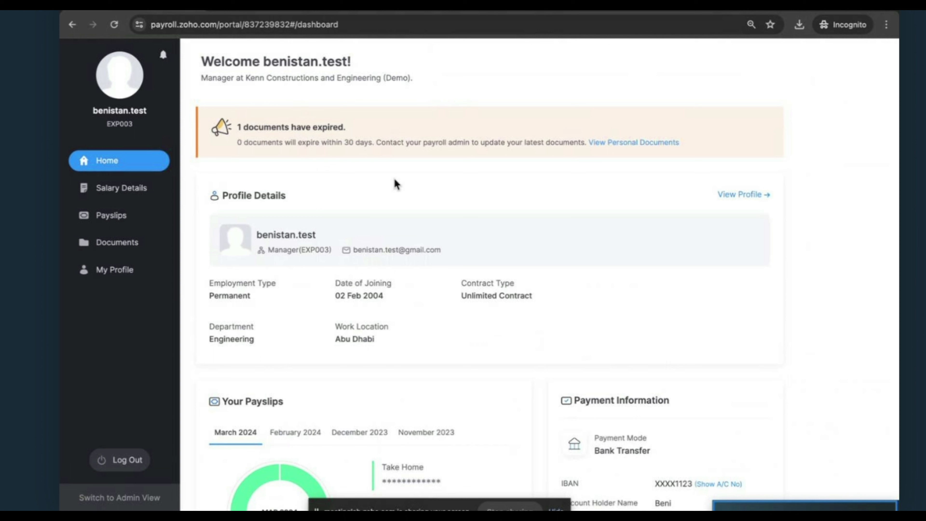
pyautogui.scroll(-4, 414, 162)
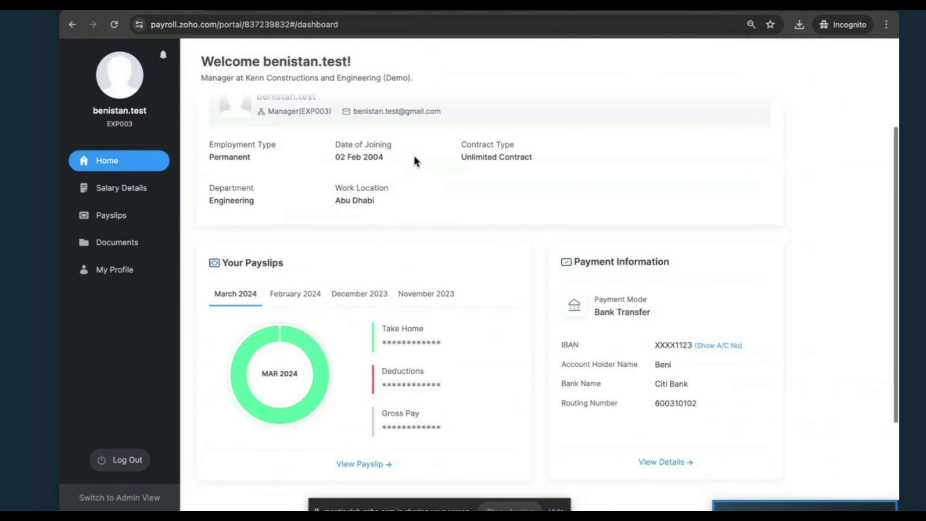
pyautogui.scroll(1, 416, 160)
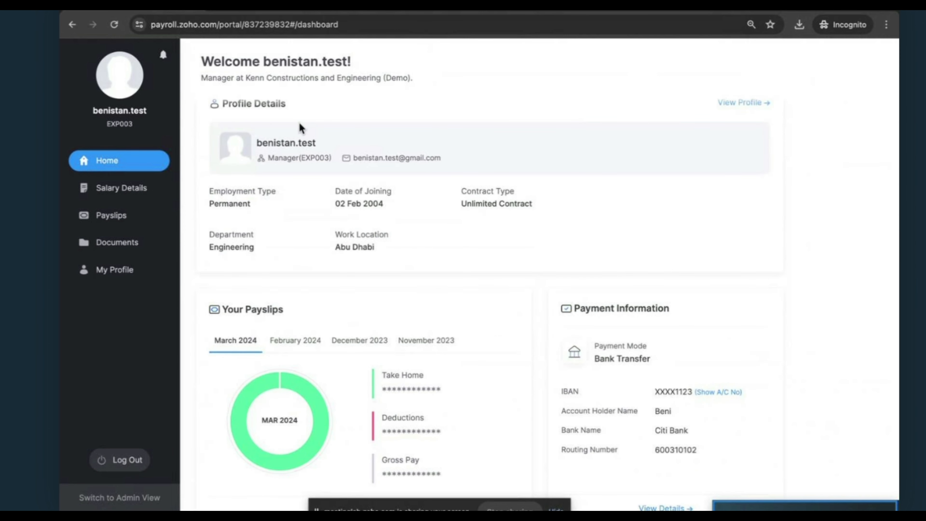
pyautogui.click(115, 269)
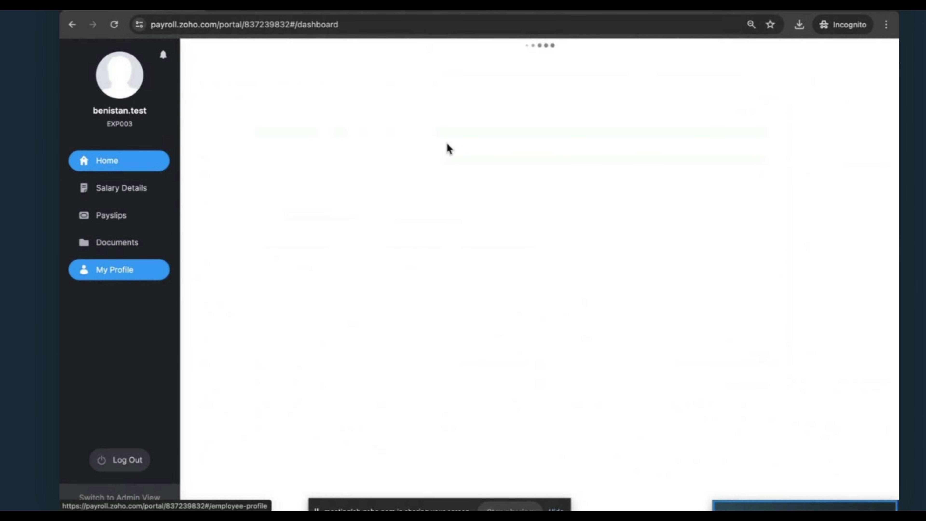
pyautogui.scroll(-2, 499, 278)
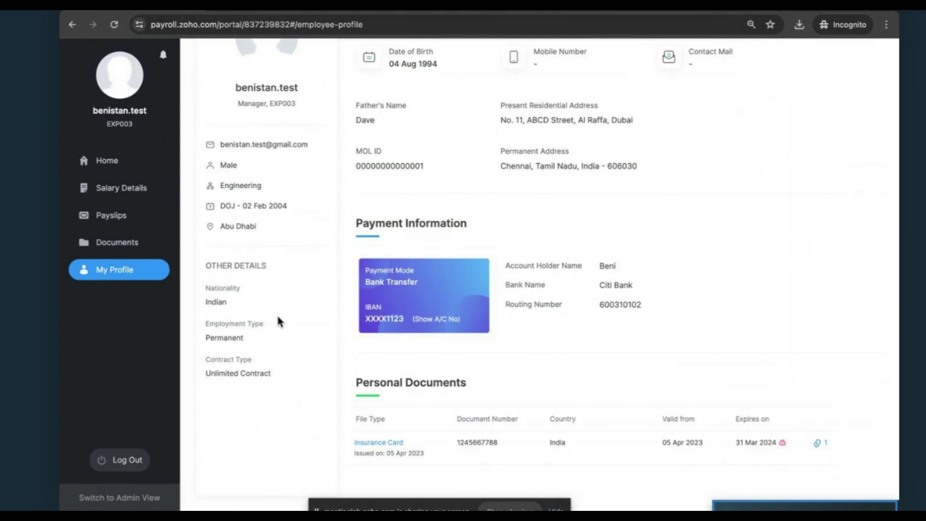
# View the employee's Personal Documents folder and the payslips for financial year 2024 in the portal
pyautogui.click(163, 238)
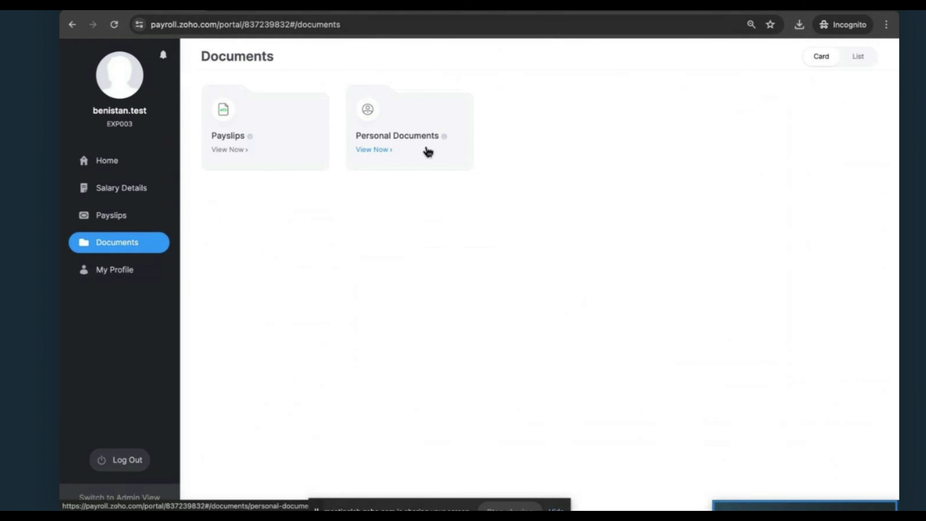
pyautogui.click(428, 152)
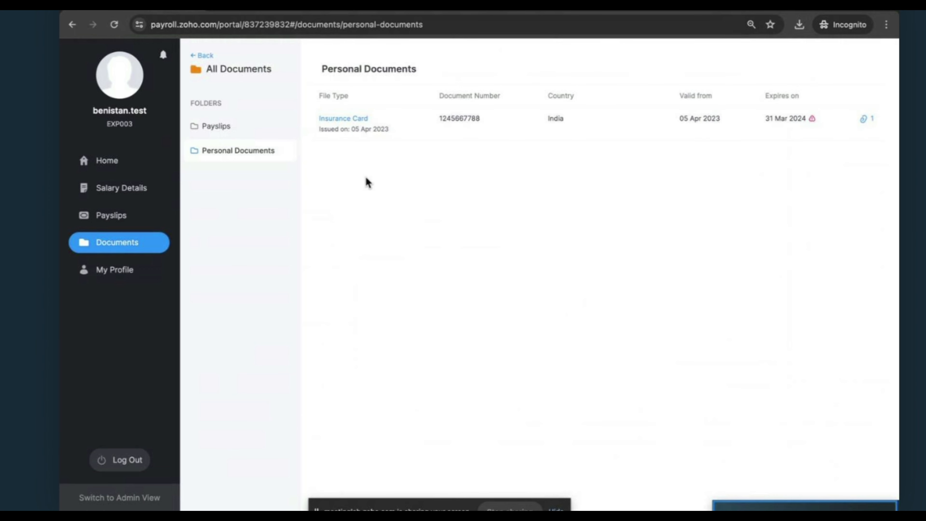
pyautogui.click(140, 219)
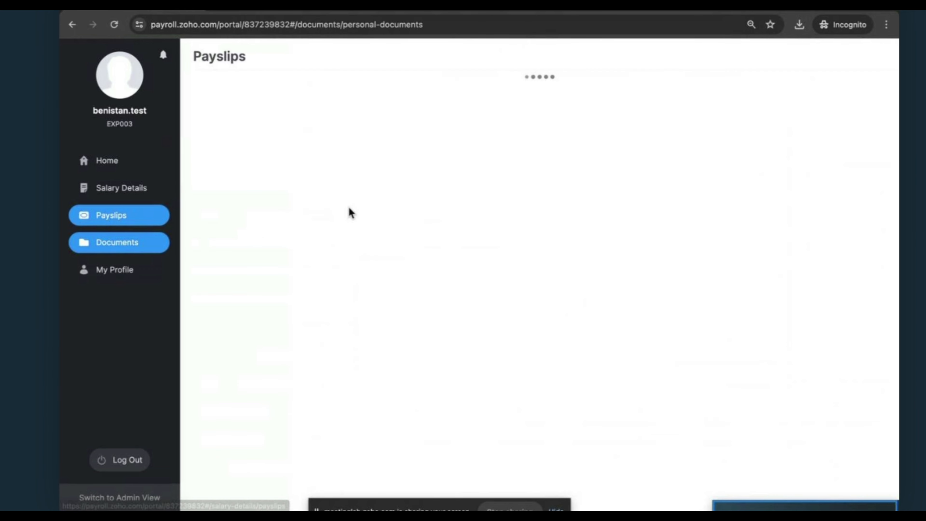
pyautogui.click(799, 150)
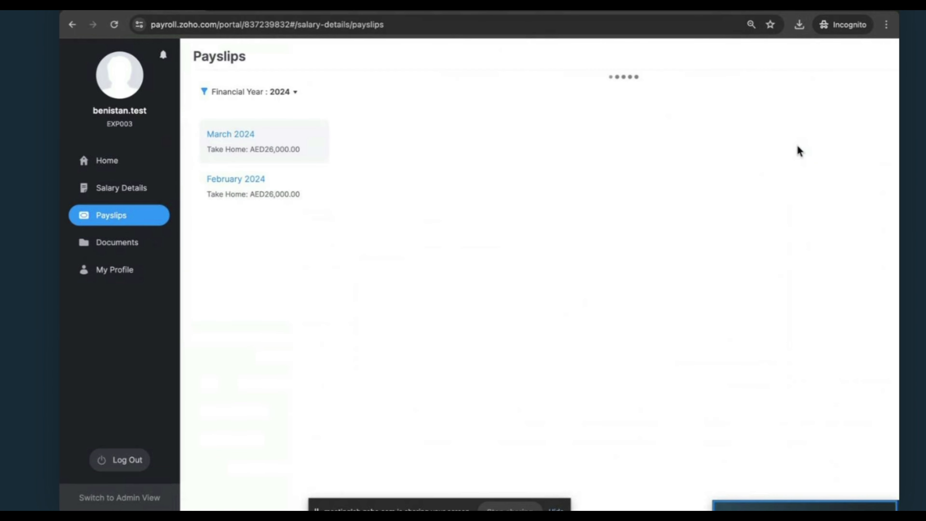
# Review the employee's salary structure with its revision history, and view the annual earnings for financial year 2023
pyautogui.click(148, 197)
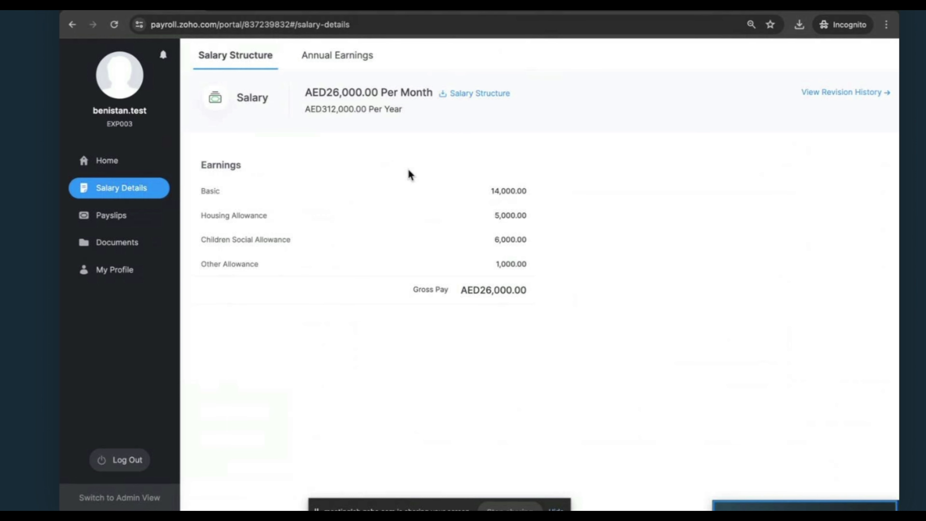
pyautogui.click(848, 93)
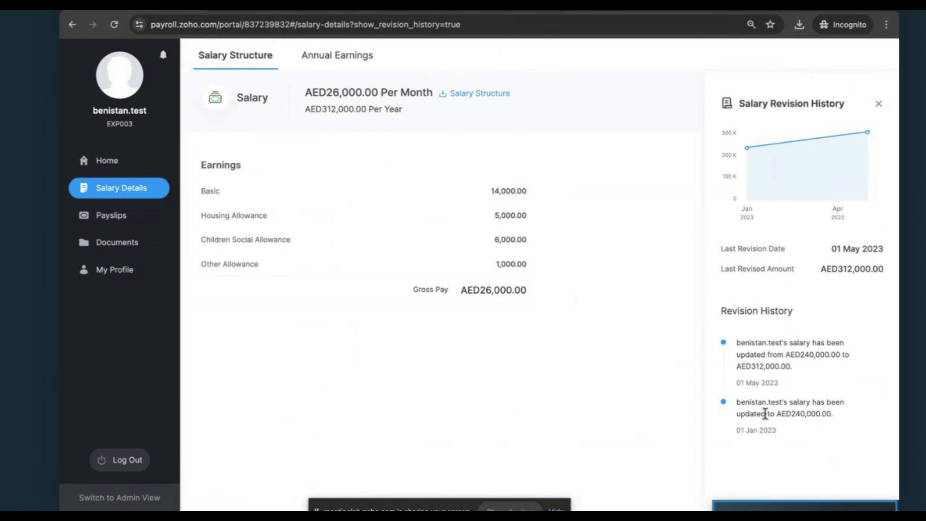
pyautogui.click(362, 68)
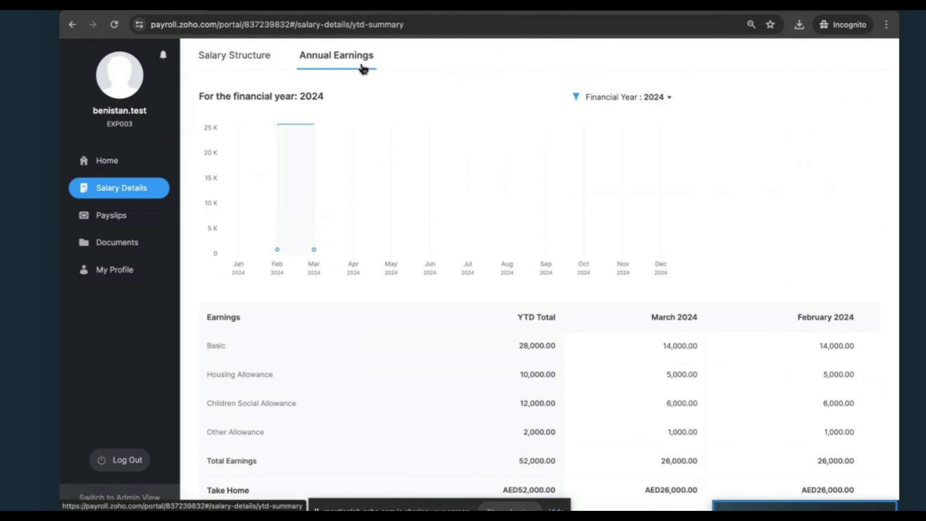
pyautogui.click(627, 97)
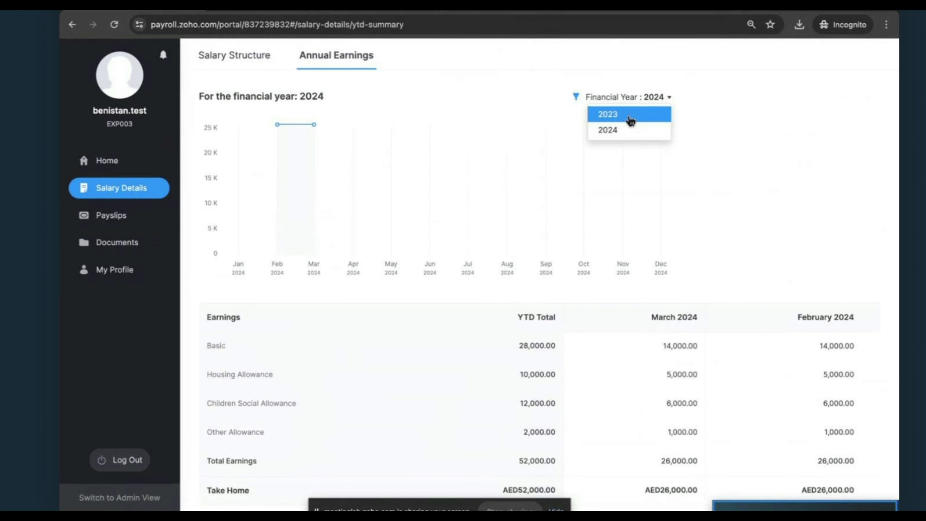
pyautogui.click(636, 115)
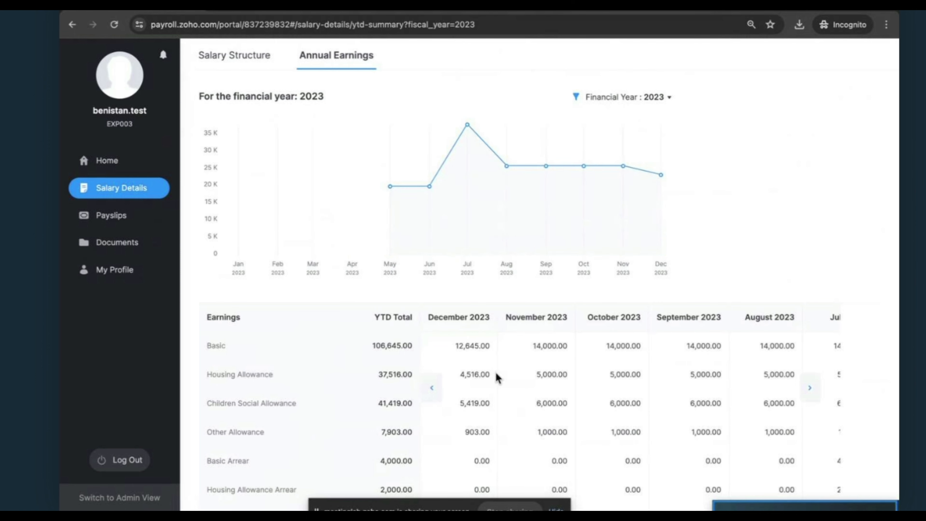
pyautogui.scroll(-3, 497, 377)
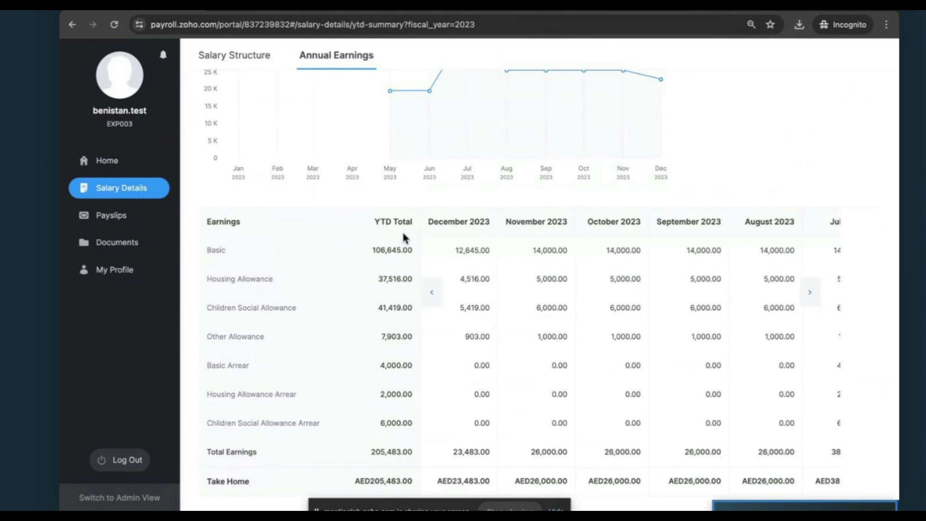